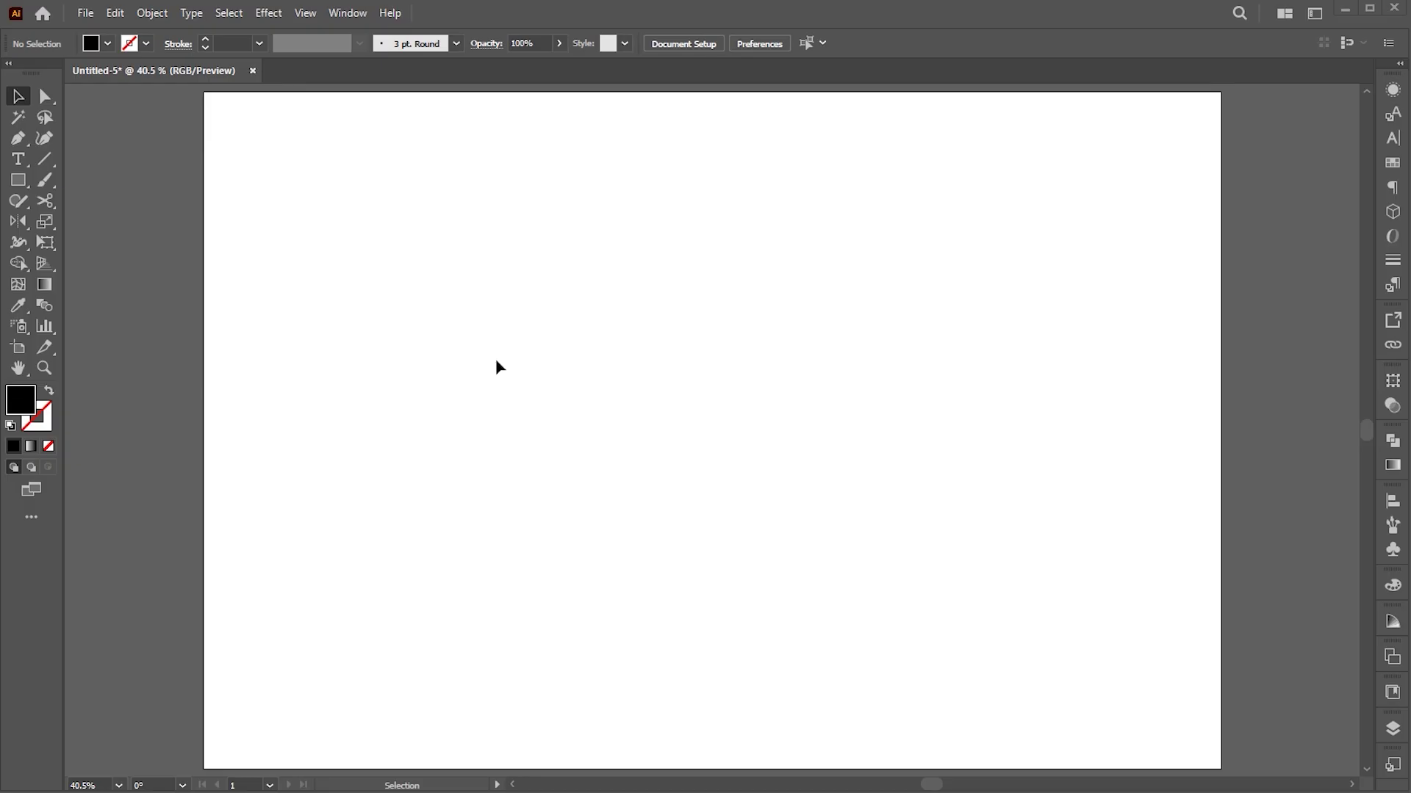
- Switch to the Line Segment Tool with the backslash key
{"action": "key", "text": "backslash"}
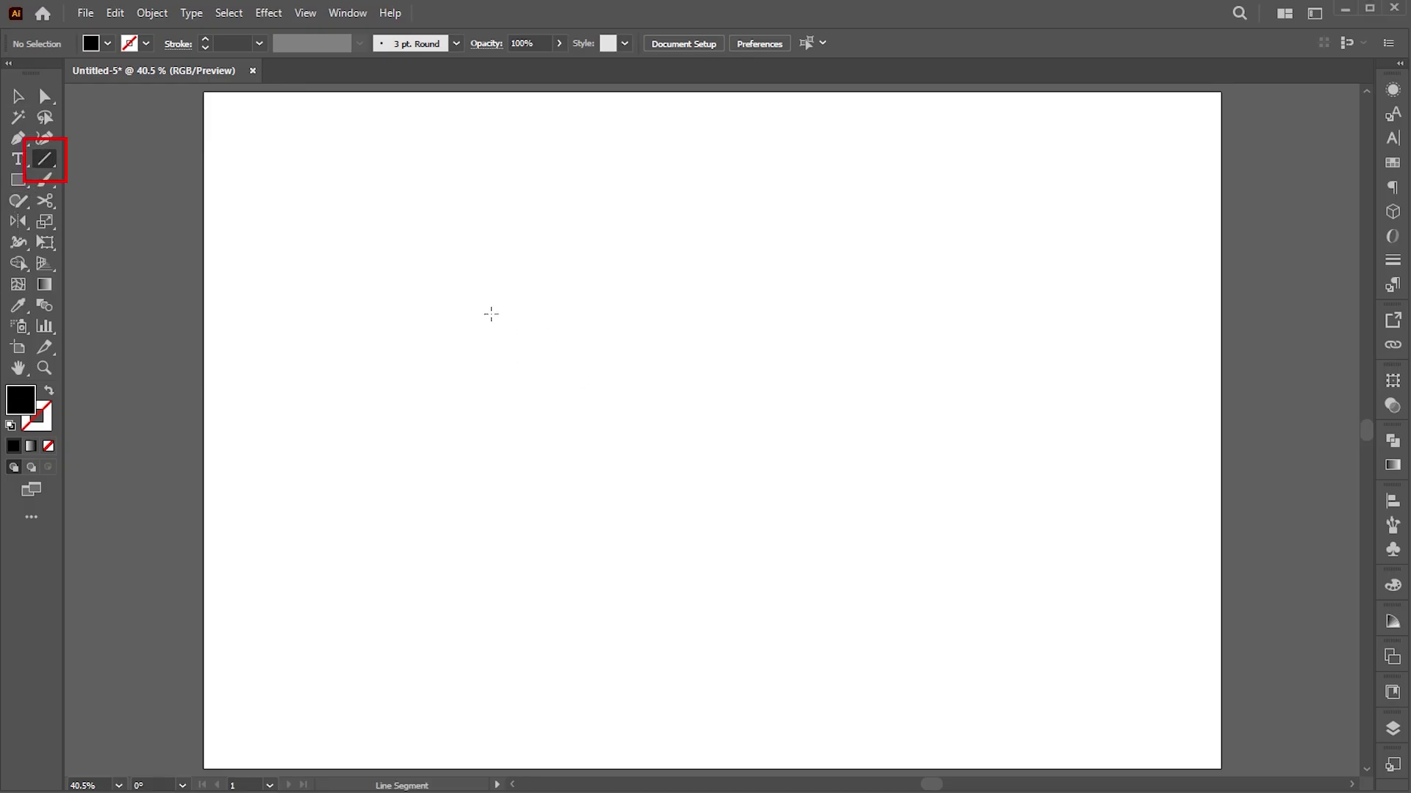
- Draw a vertical line on the artboard and give it a black stroke
{"action": "left_click_drag", "start_coordinate": [473, 284], "coordinate": [488, 587]}
{"action": "left_click_drag", "start_coordinate": [474, 470], "coordinate": [464, 472]}
{"action": "left_click", "coordinate": [46, 429]}
{"action": "left_click", "coordinate": [13, 447]}
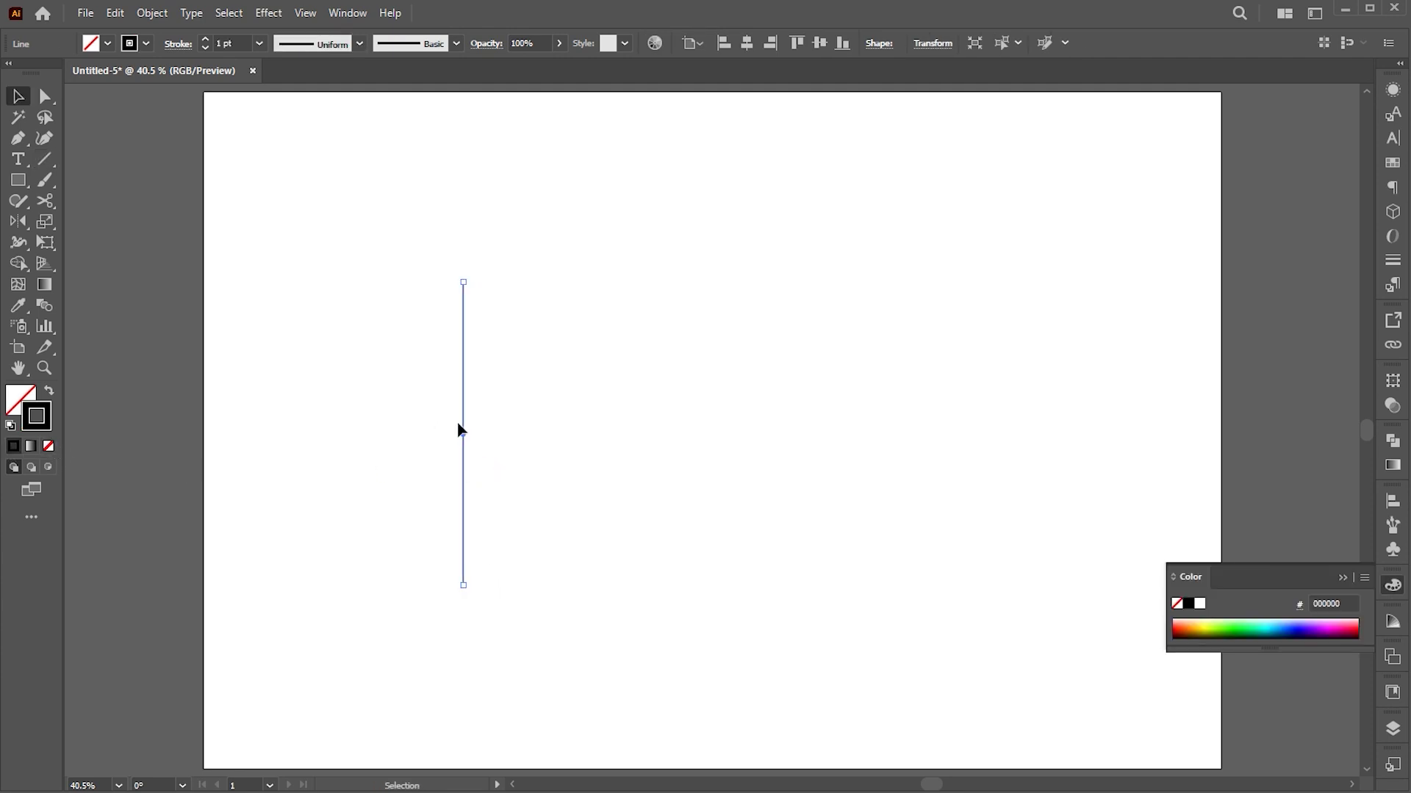
{"action": "left_click", "coordinate": [540, 406]}
- Reposition the line and Alt-drag a parallel copy to its right
{"action": "left_click", "coordinate": [1342, 578]}
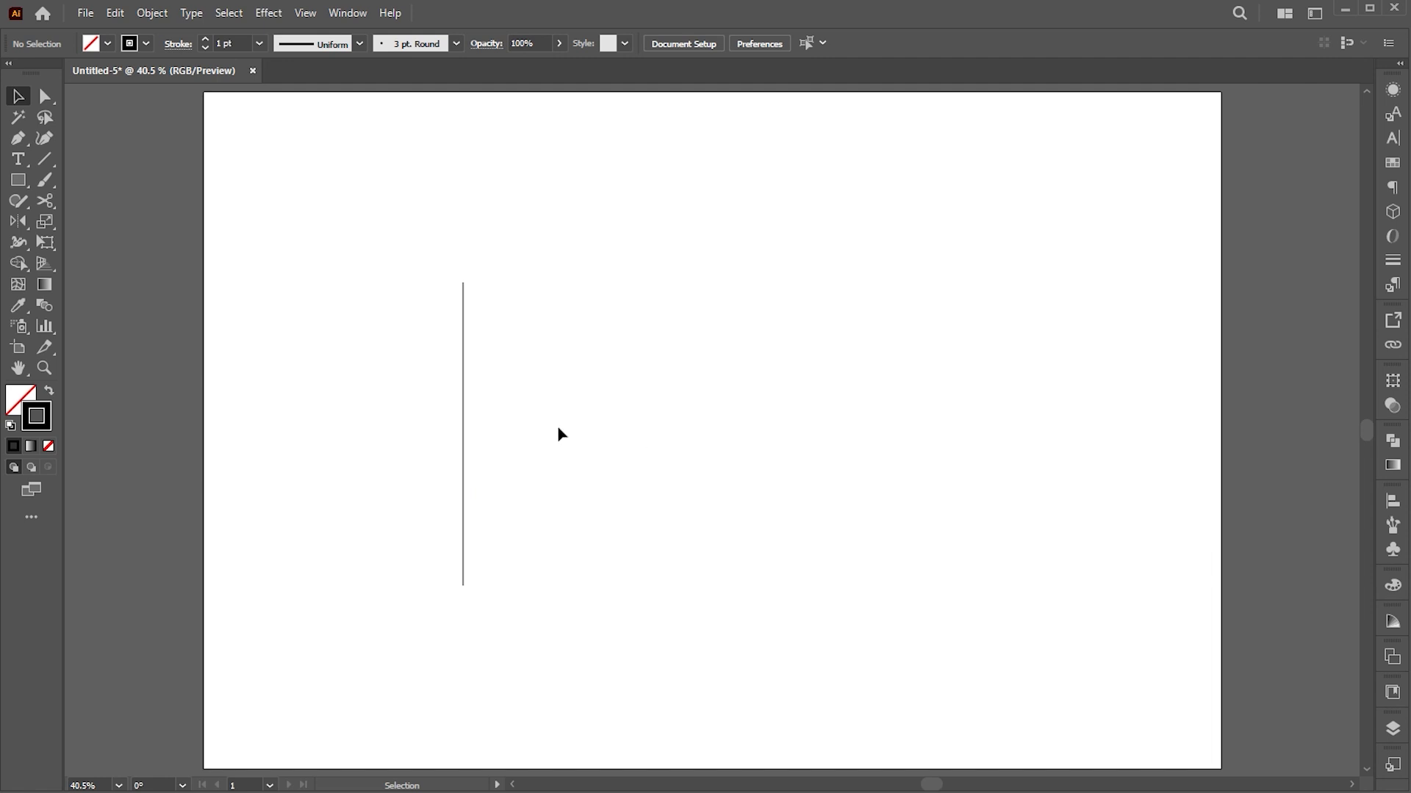
{"action": "left_click_drag", "start_coordinate": [465, 422], "coordinate": [684, 418]}
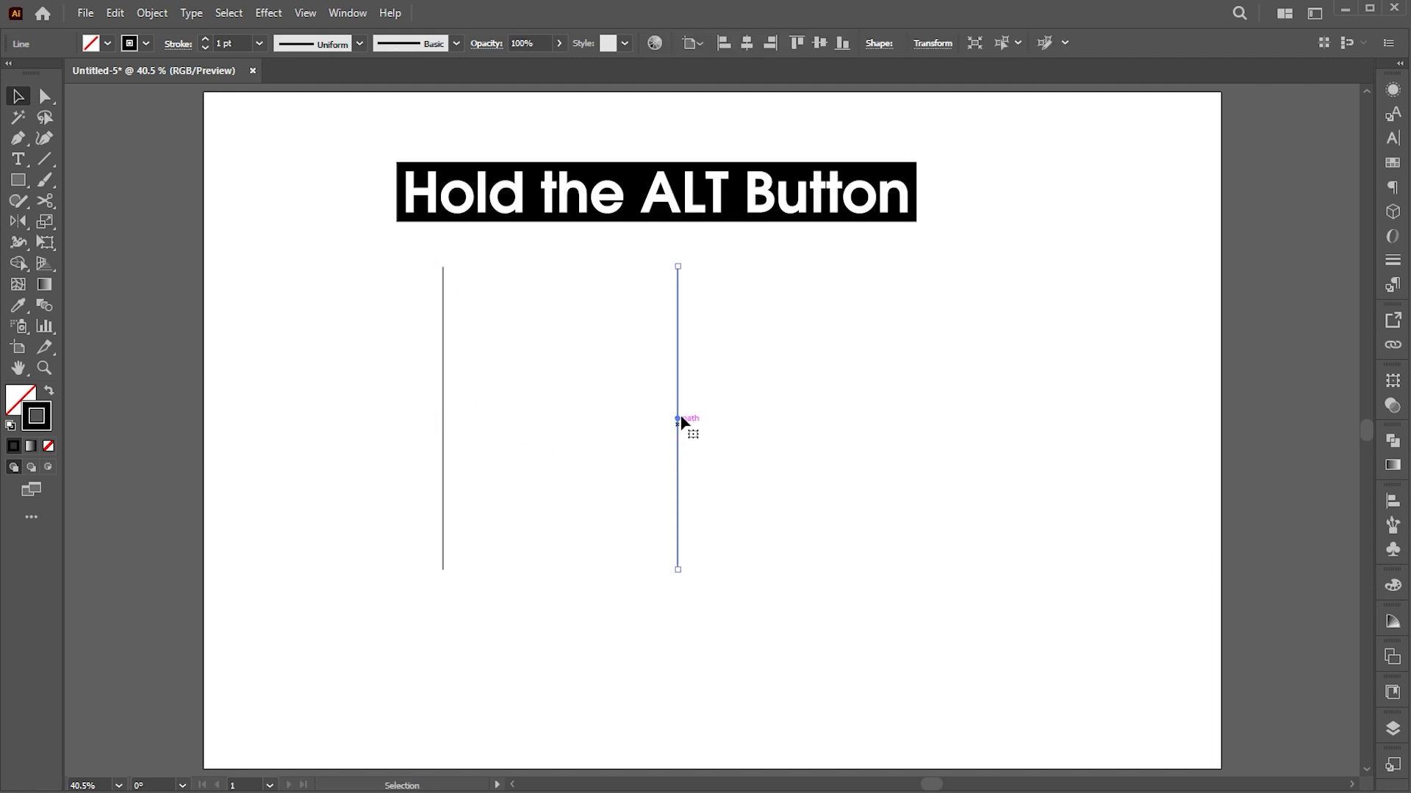
{"action": "left_click_drag", "start_coordinate": [756, 331], "coordinate": [377, 465]}
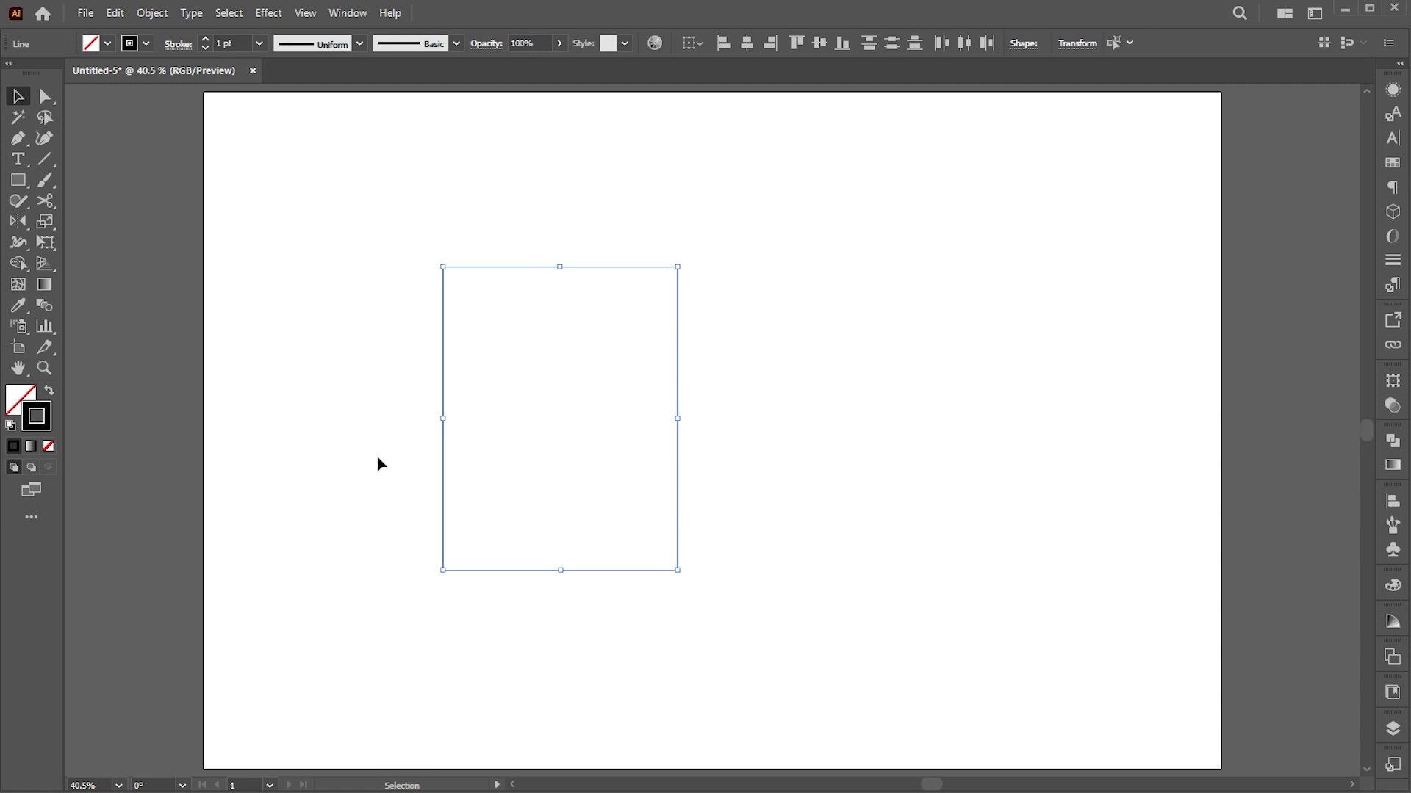
- Blend the two lines and set Blend Options to Specified Steps 3
{"action": "left_click", "coordinate": [155, 16]}
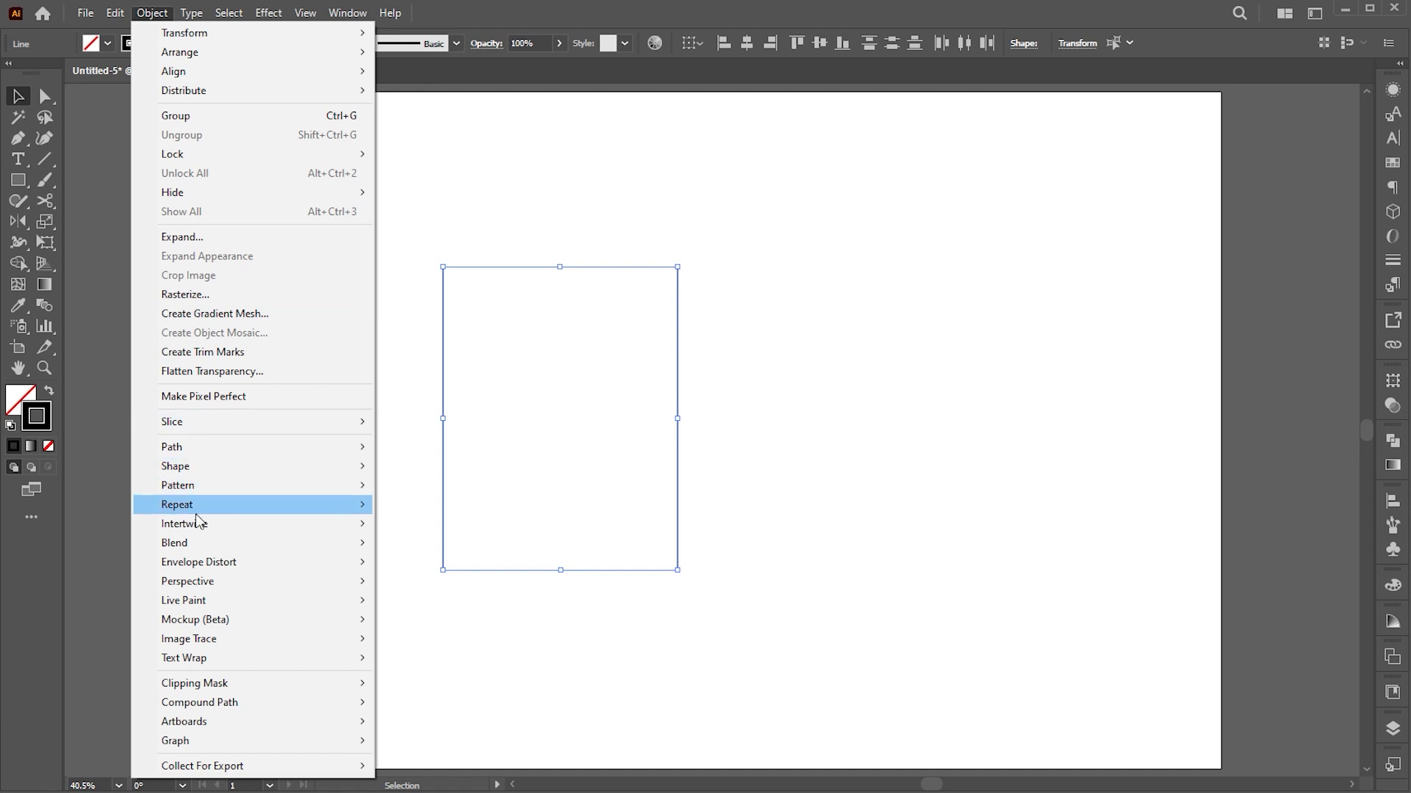
{"action": "mouse_move", "coordinate": [195, 543]}
{"action": "left_click", "coordinate": [407, 550]}
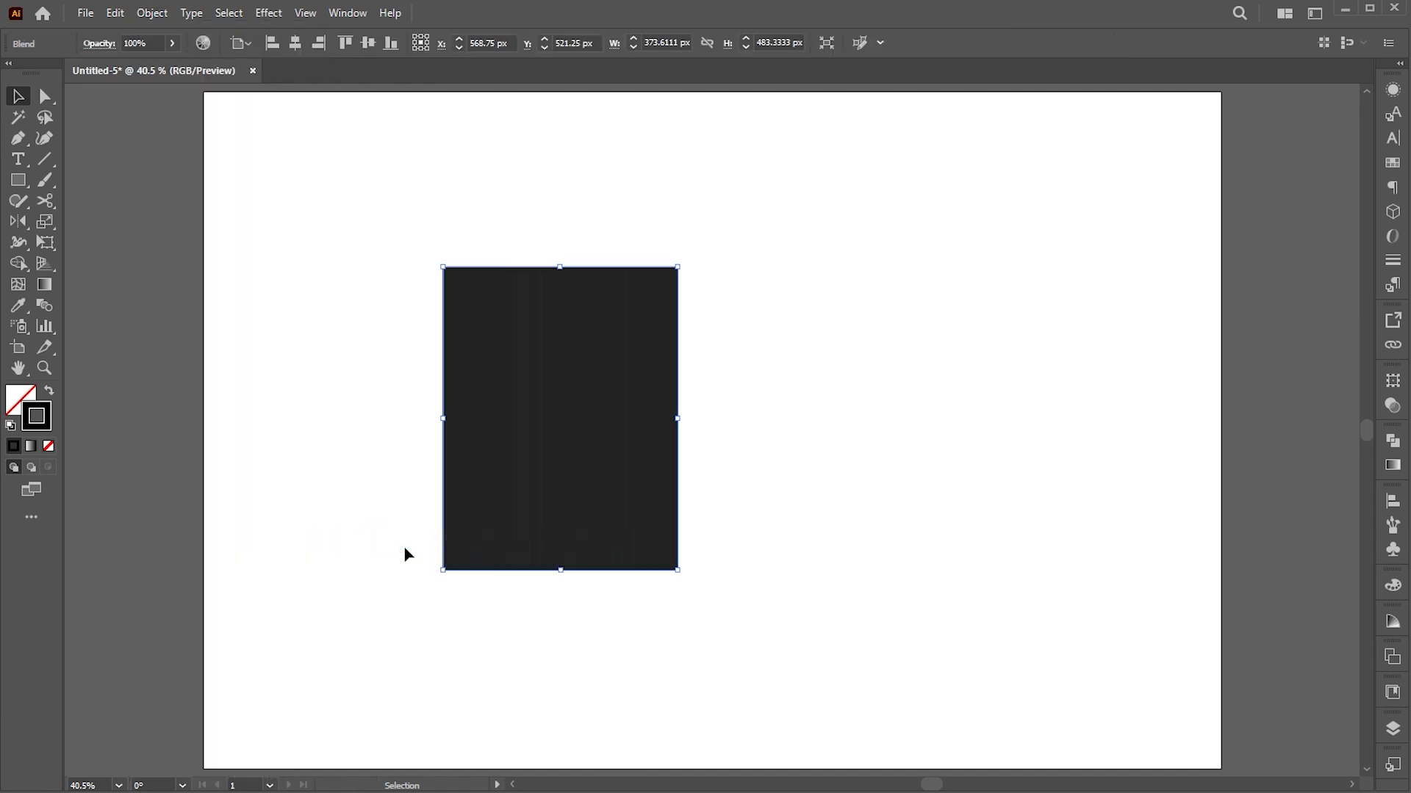
{"action": "left_click", "coordinate": [151, 13]}
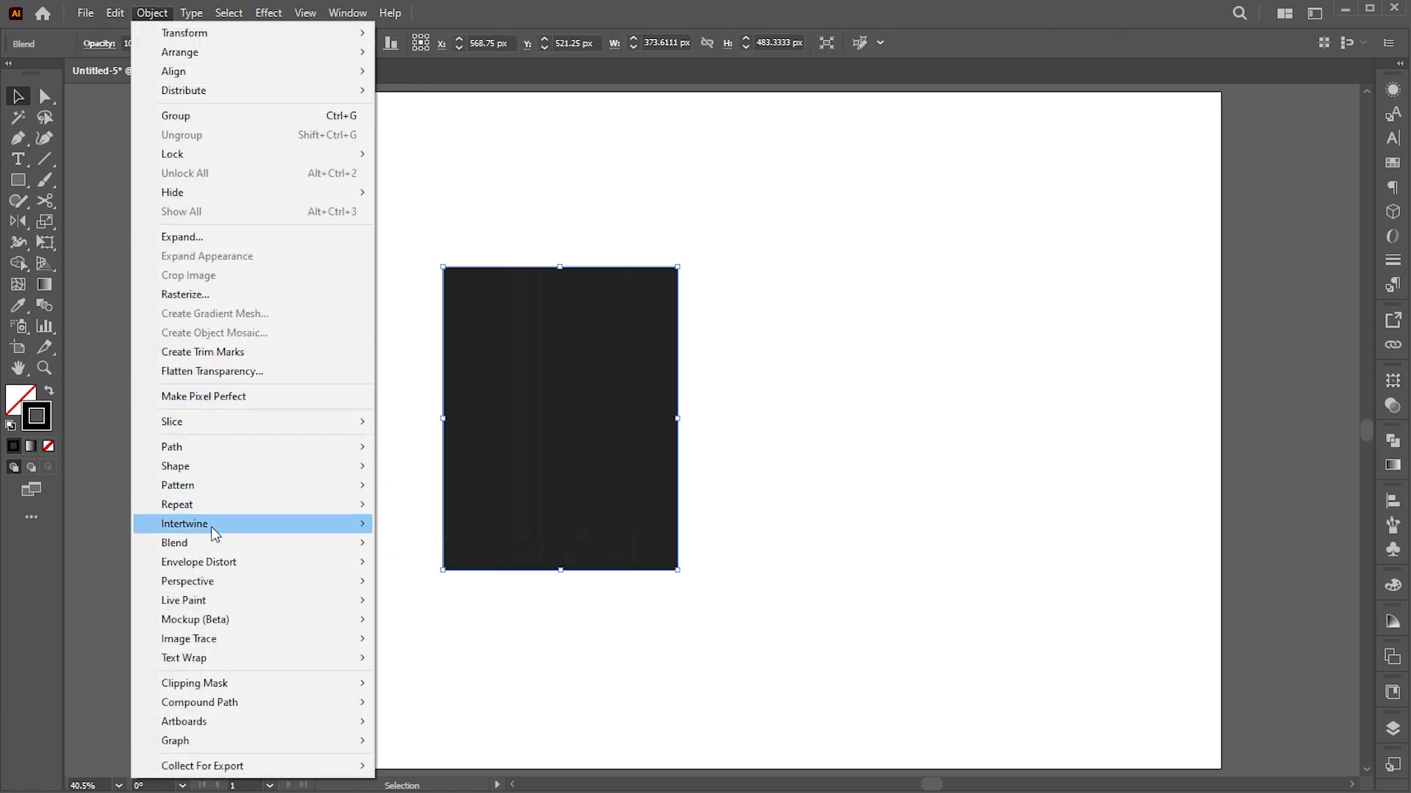
{"action": "mouse_move", "coordinate": [208, 544]}
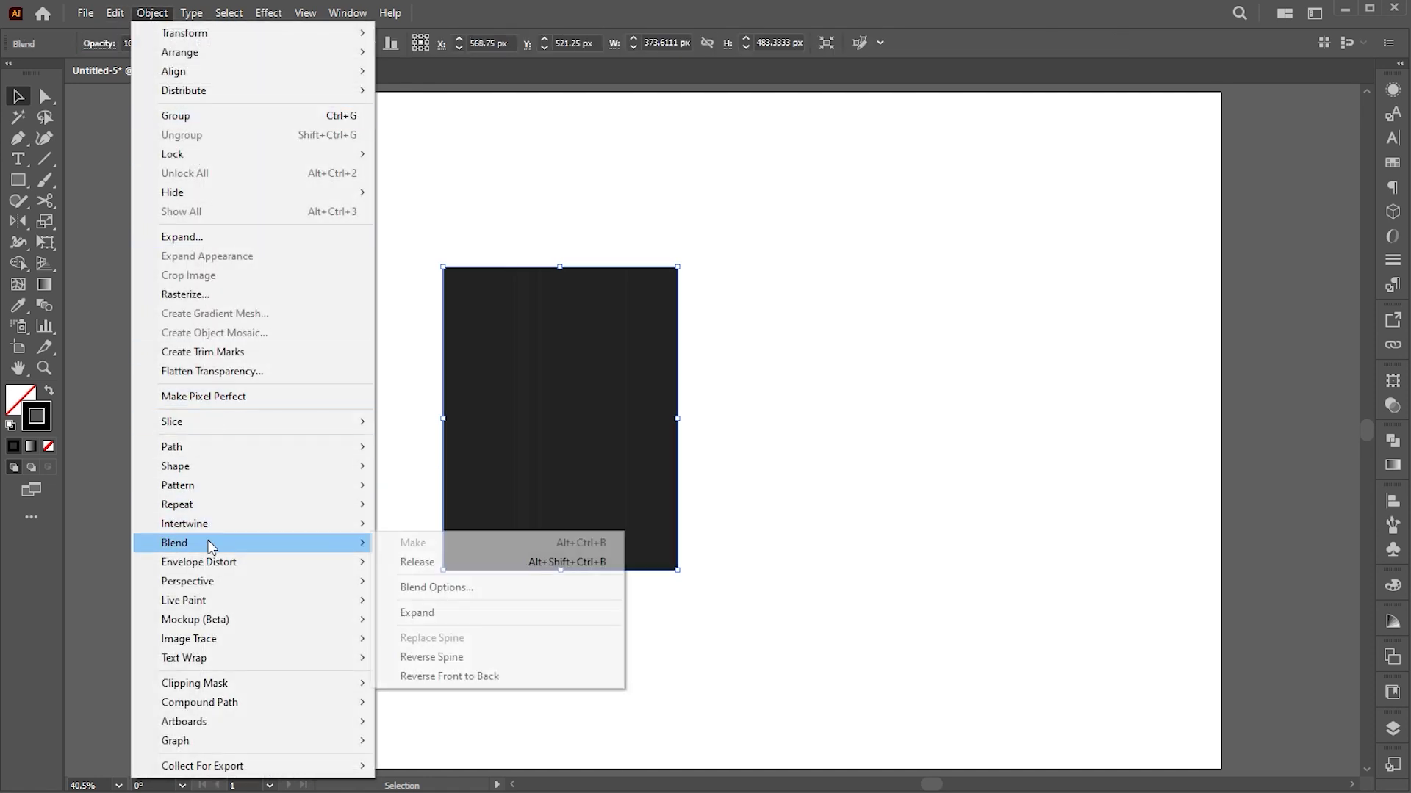
{"action": "left_click", "coordinate": [421, 588]}
{"action": "left_click", "coordinate": [808, 358]}
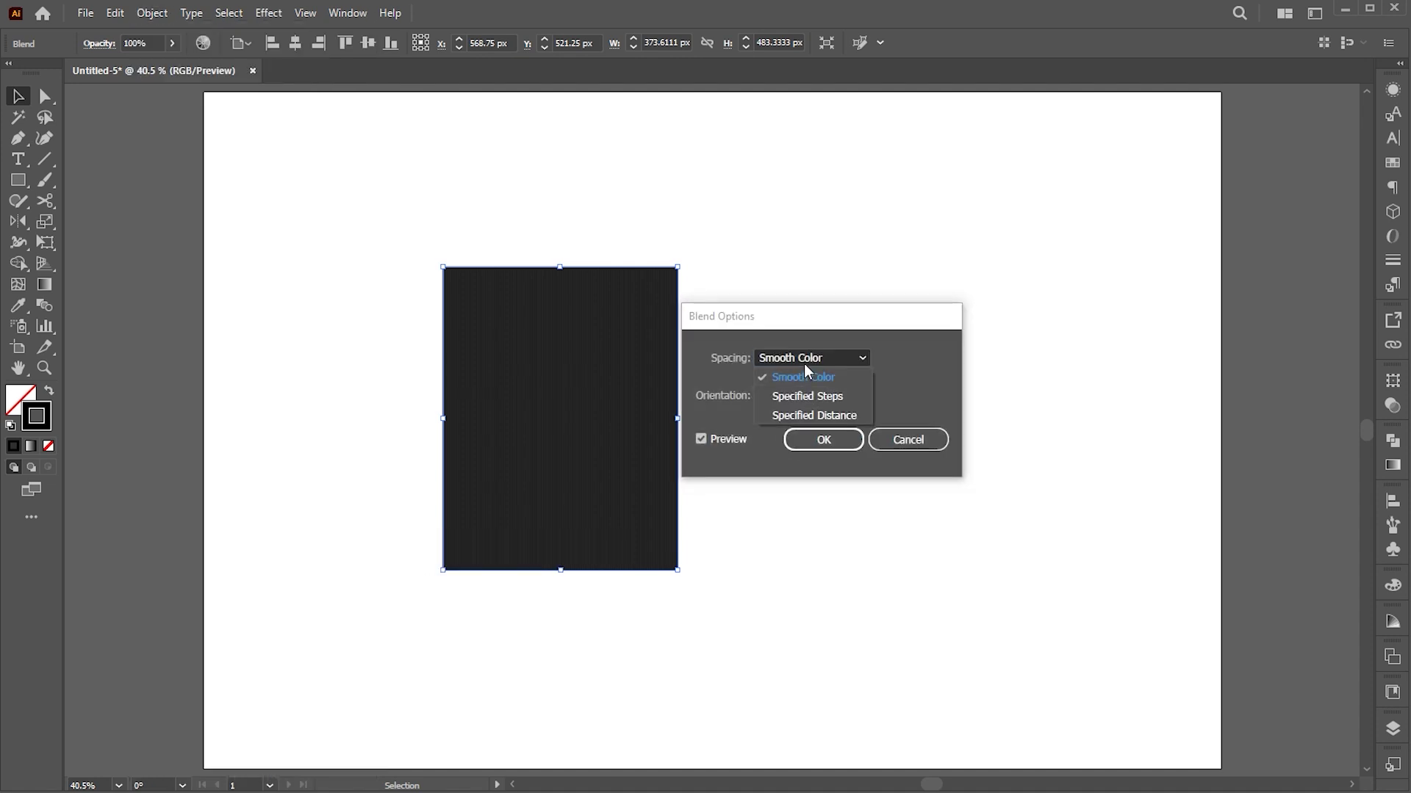
{"action": "left_click", "coordinate": [808, 397]}
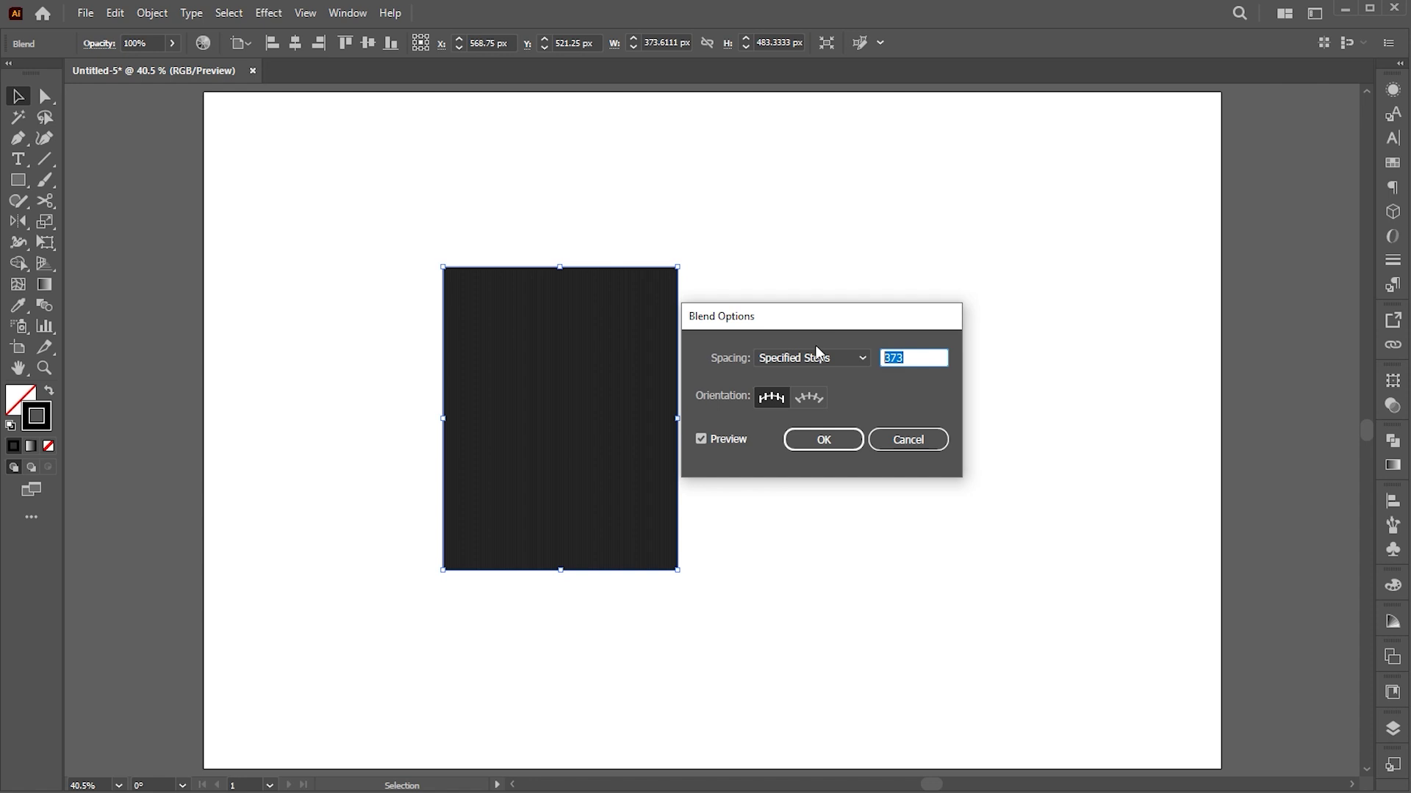
{"action": "type", "text": "3"}
{"action": "key", "text": "Return"}
- Expand the blend into a group of five separate vertical lines
{"action": "left_click", "coordinate": [786, 319]}
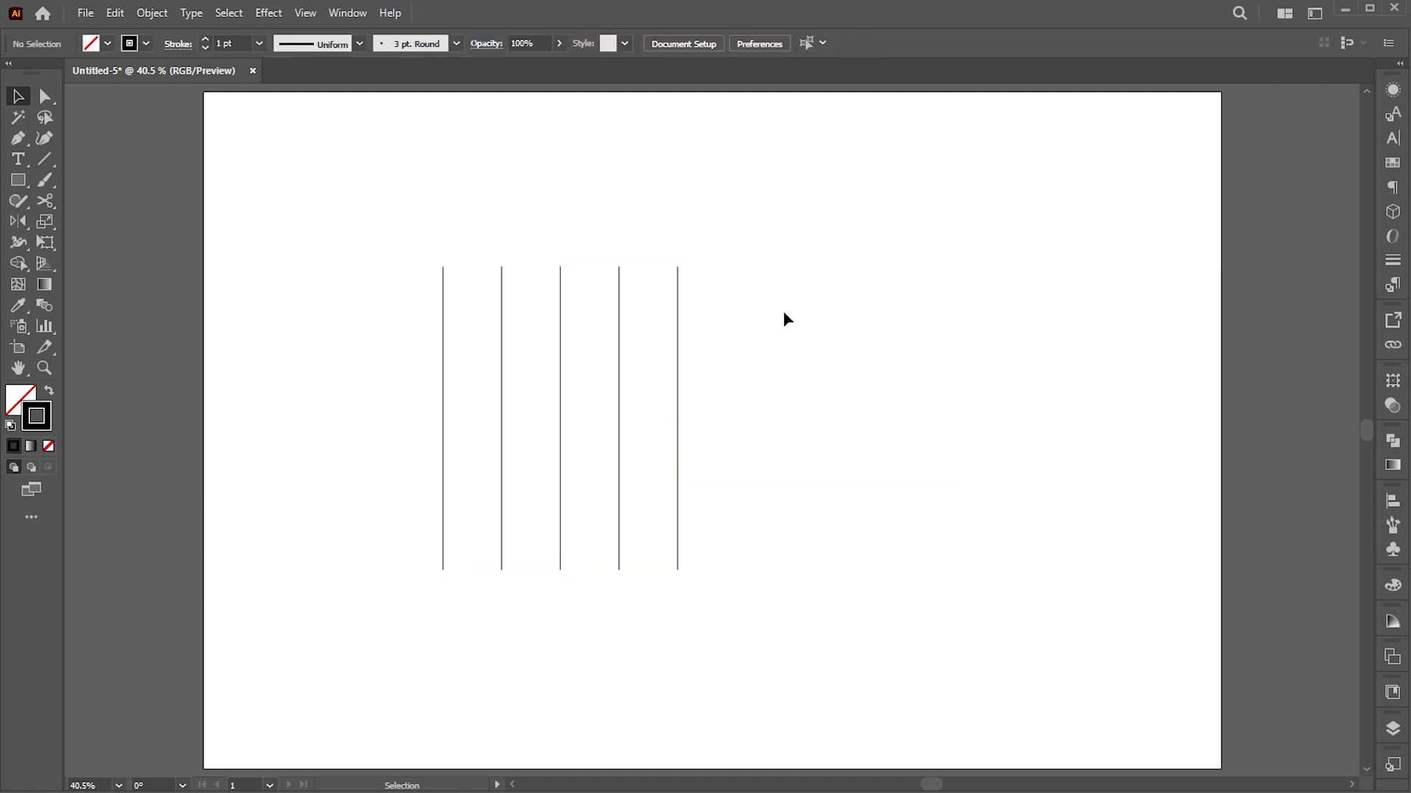
{"action": "left_click_drag", "start_coordinate": [771, 231], "coordinate": [346, 372]}
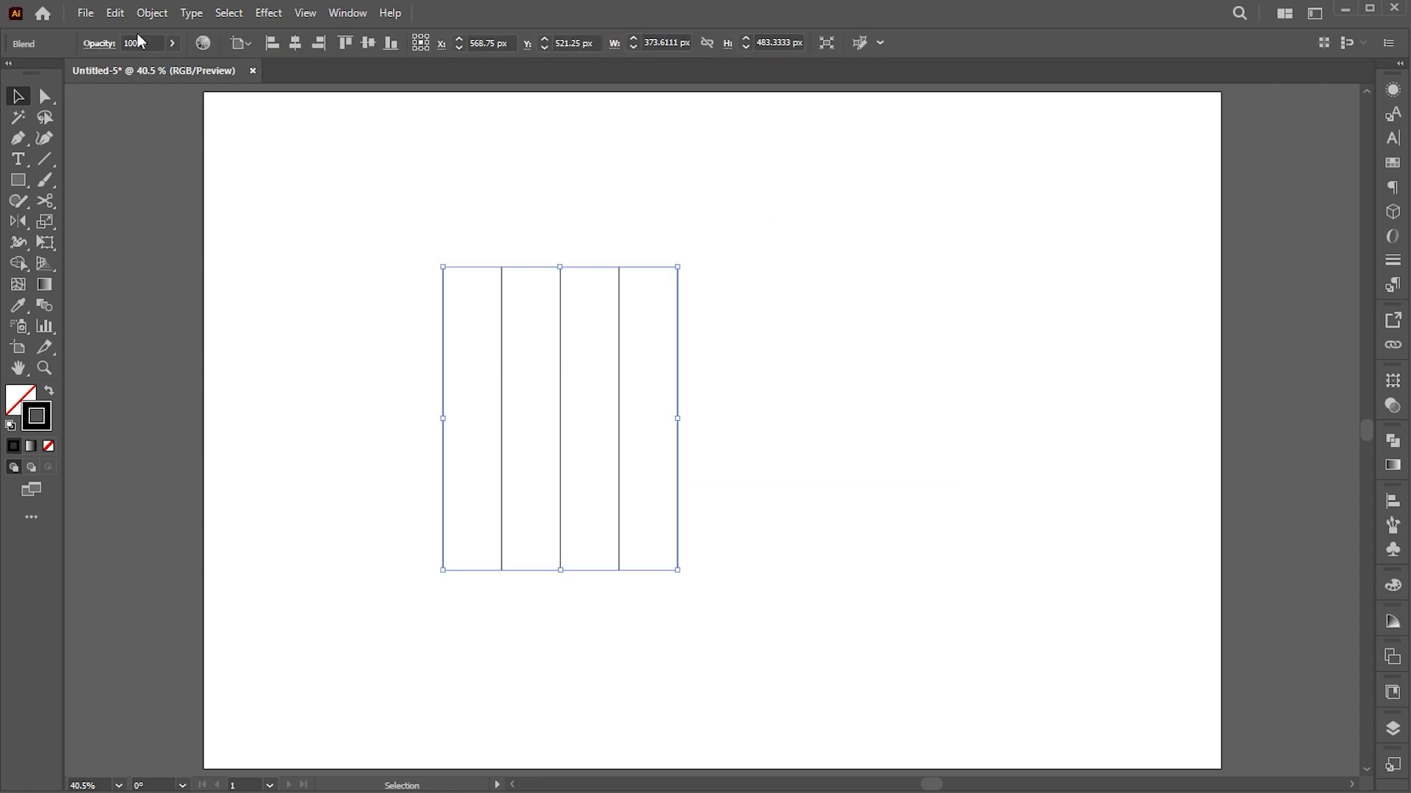
{"action": "left_click", "coordinate": [152, 13]}
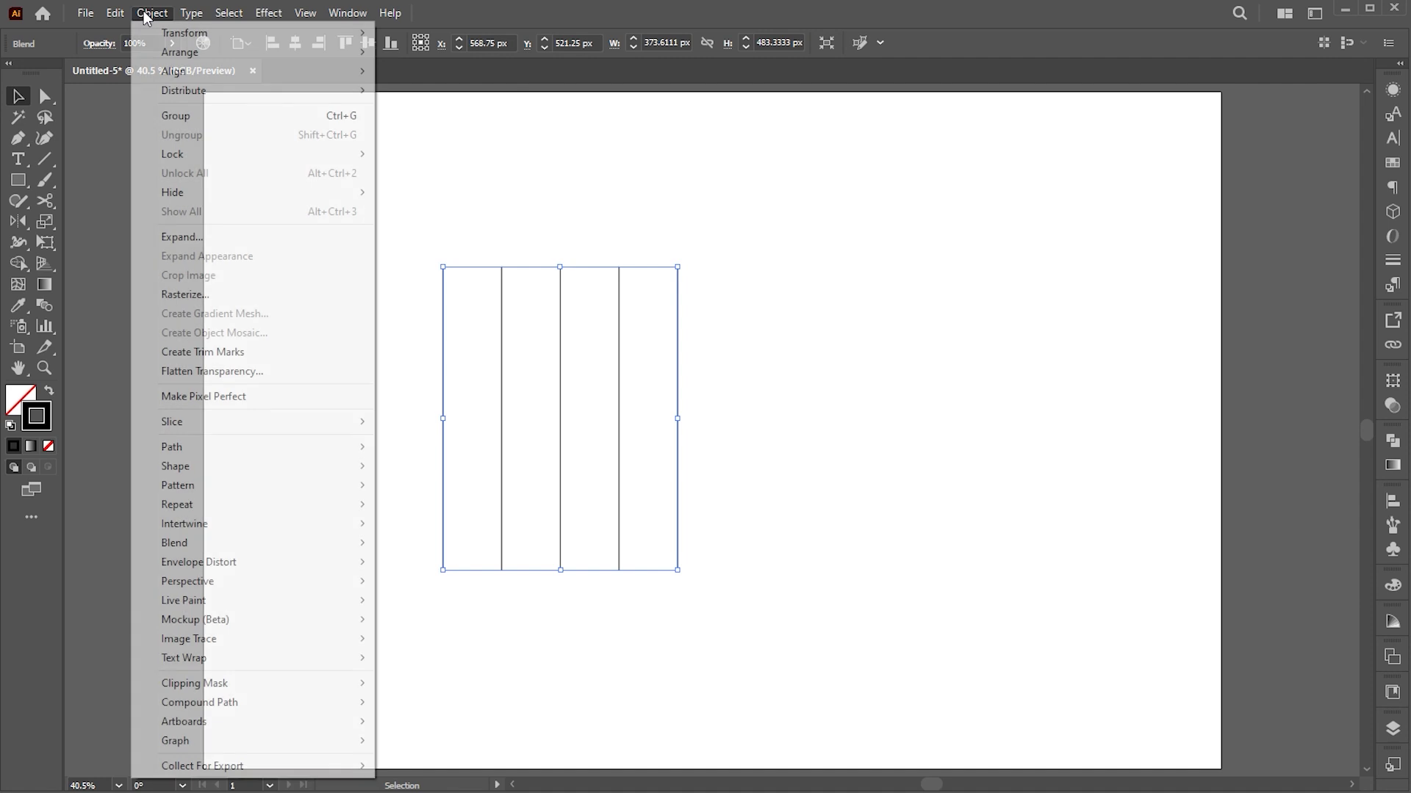
{"action": "left_click", "coordinate": [189, 238]}
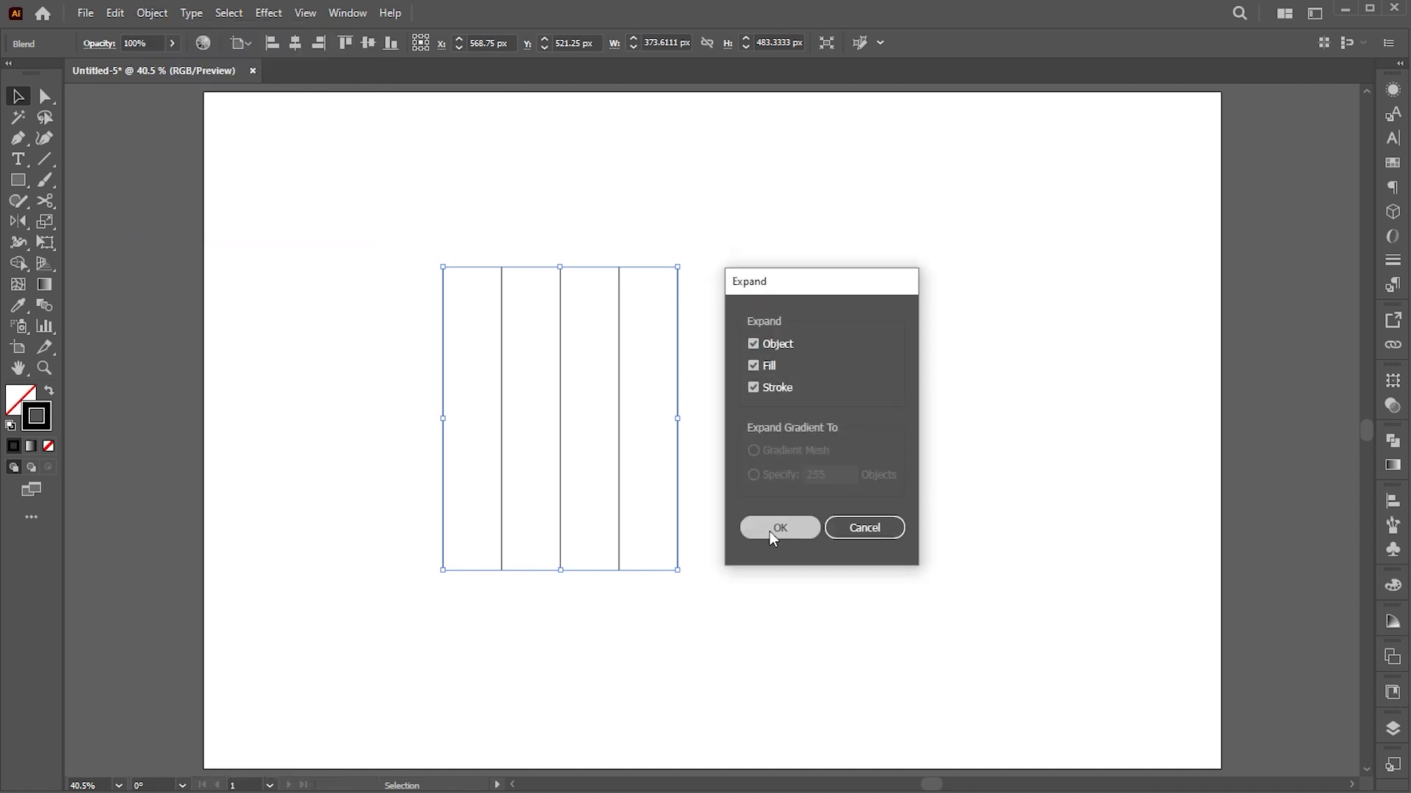
{"action": "left_click", "coordinate": [769, 529]}
- Copy the lines, paste in front, and rotate the copy 90° into horizontals
{"action": "left_click", "coordinate": [115, 13]}
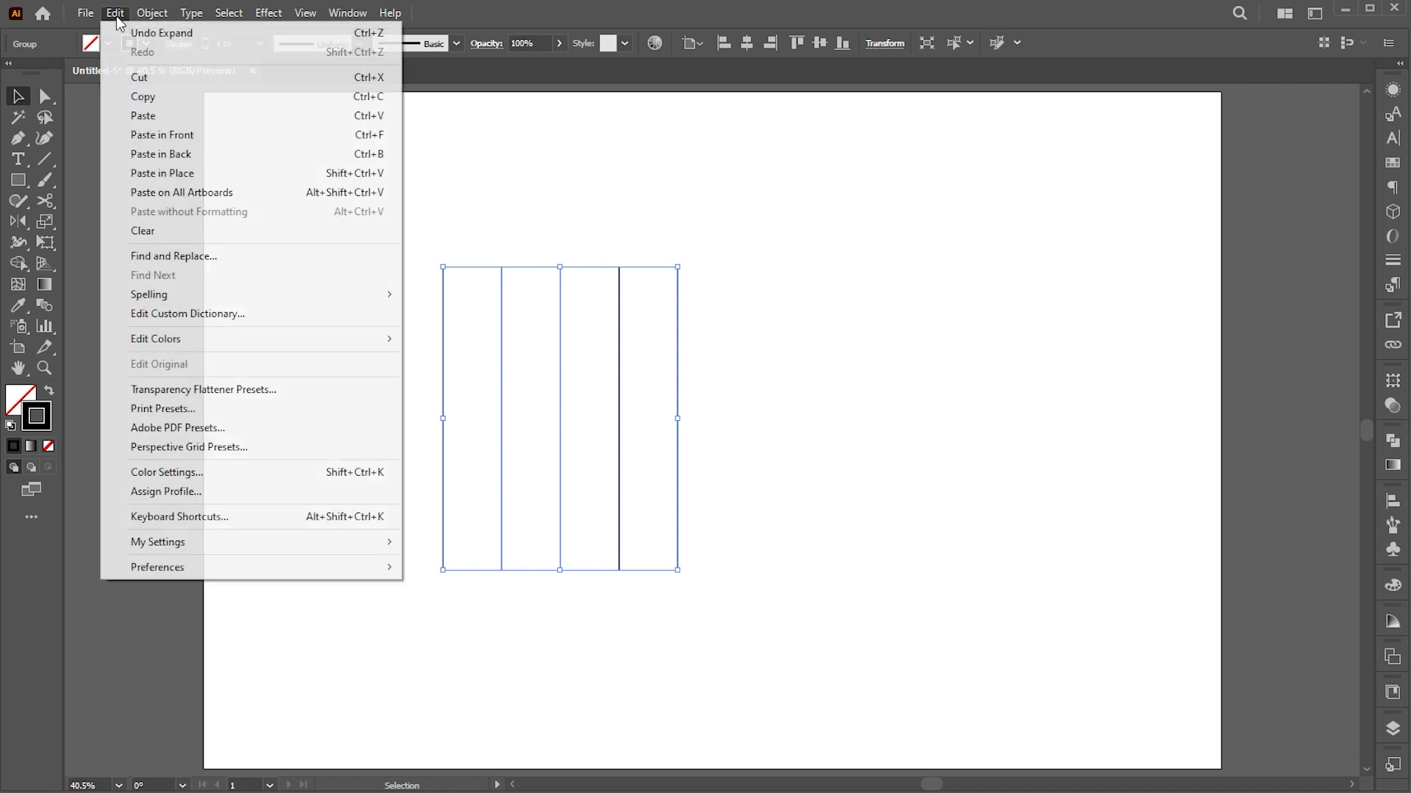
{"action": "left_click", "coordinate": [154, 95]}
{"action": "left_click", "coordinate": [121, 19]}
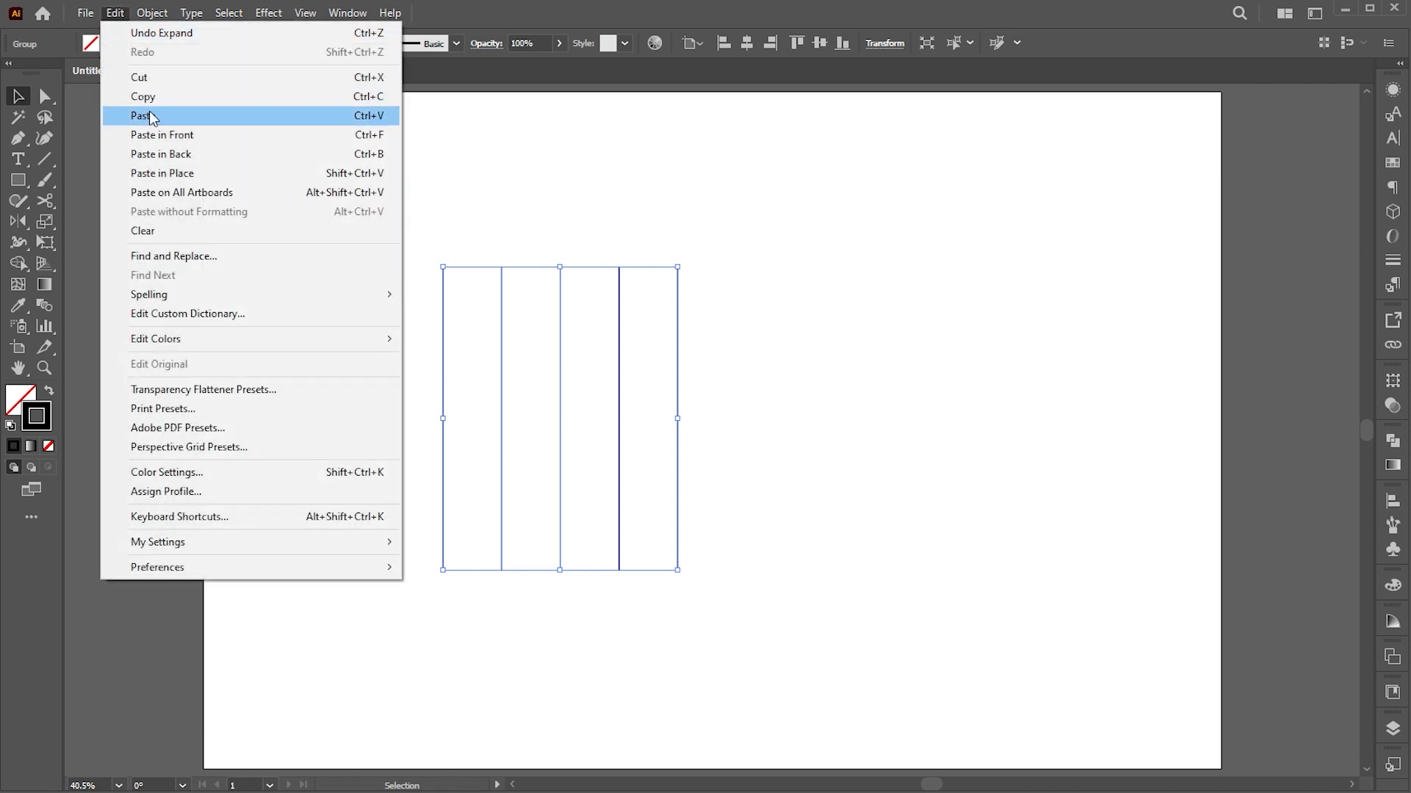
{"action": "left_click", "coordinate": [157, 133]}
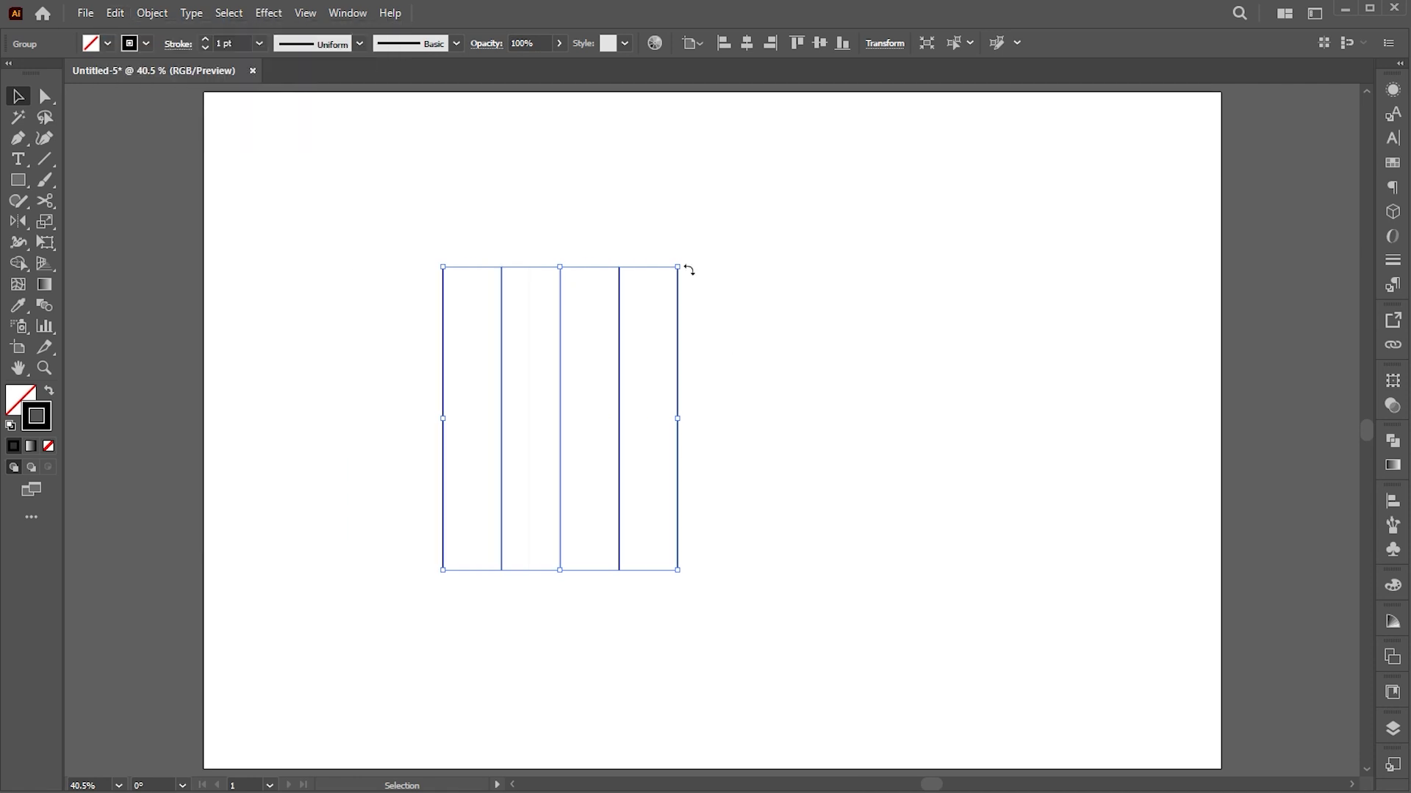
{"action": "left_click_drag", "start_coordinate": [688, 258], "coordinate": [773, 524]}
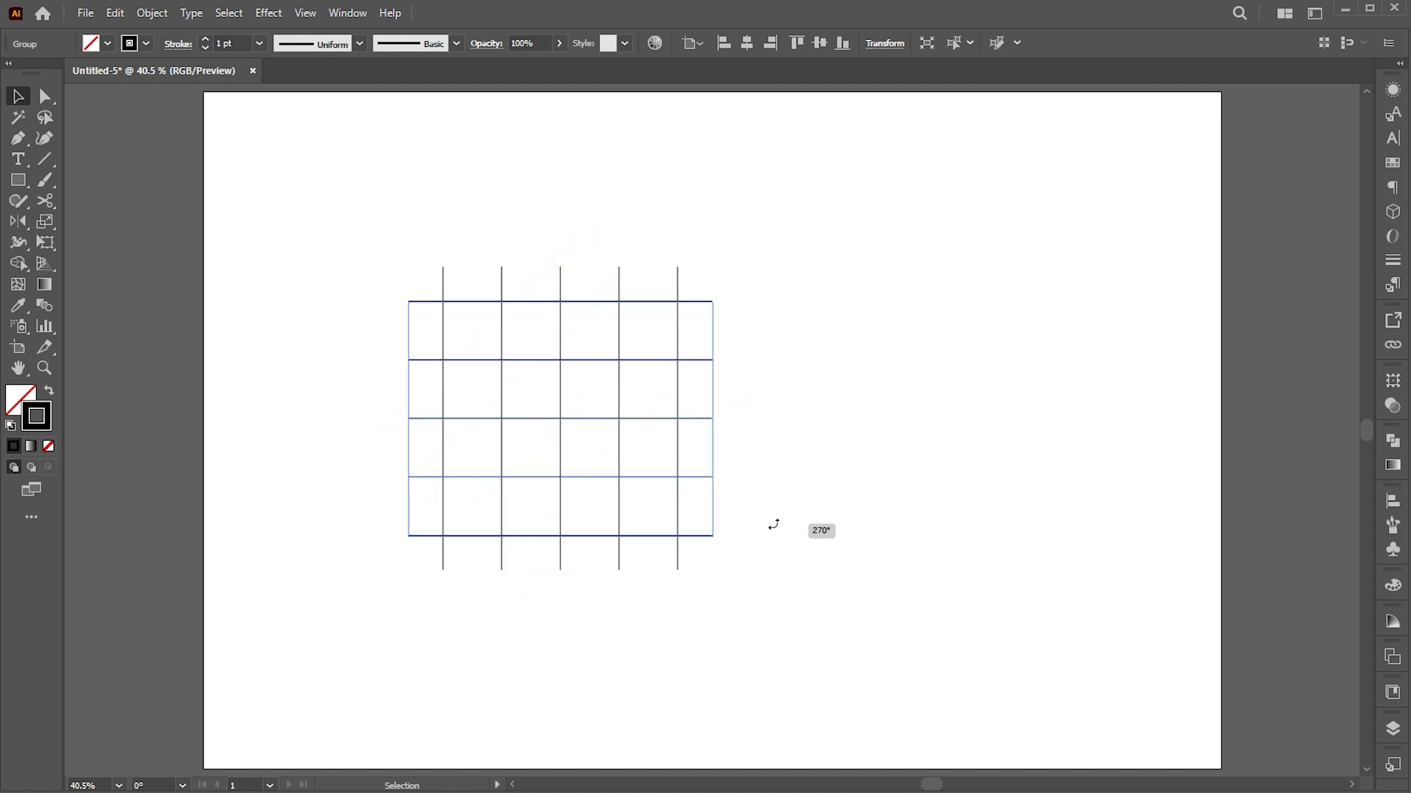
- Move the whole grid about 182 px right and enlarge it from its centre
{"action": "left_click", "coordinate": [818, 387]}
{"action": "left_click_drag", "start_coordinate": [814, 223], "coordinate": [426, 602]}
{"action": "left_click_drag", "start_coordinate": [620, 521], "coordinate": [753, 522]}
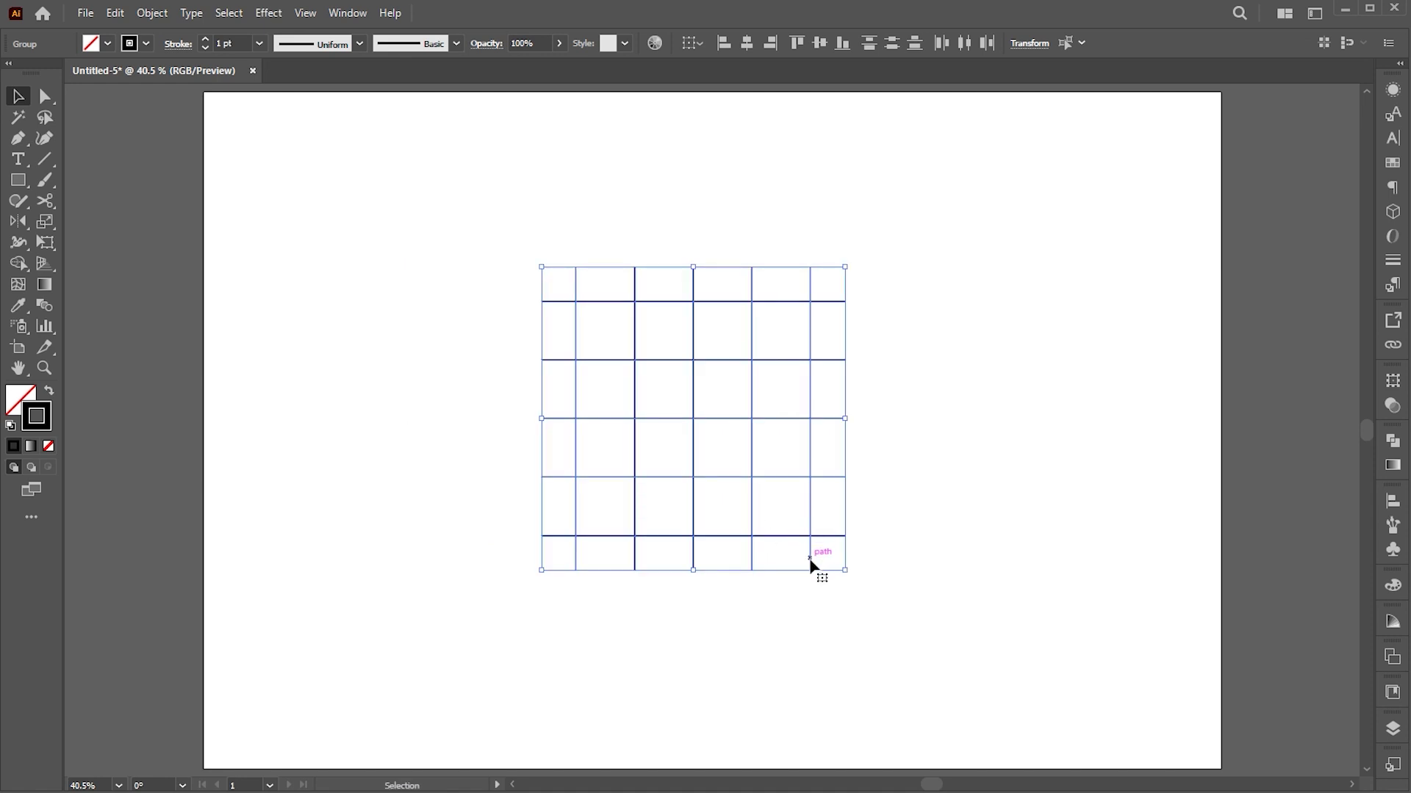
{"action": "left_click_drag", "start_coordinate": [846, 572], "coordinate": [872, 598]}
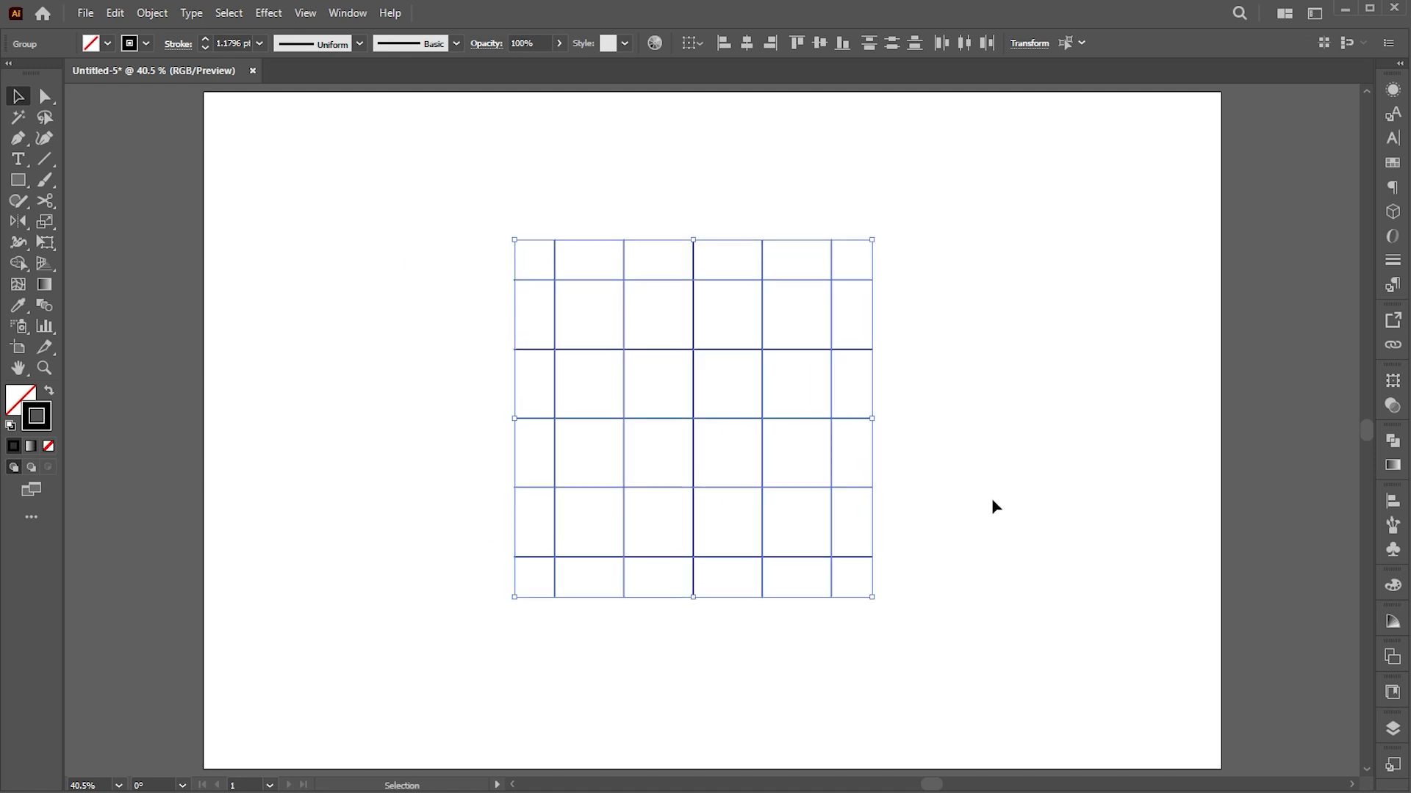
- Draw a small circle from the grid's centre intersection with the Ellipse Tool
{"action": "left_click", "coordinate": [991, 498]}
{"action": "left_click_drag", "start_coordinate": [20, 186], "coordinate": [105, 220]}
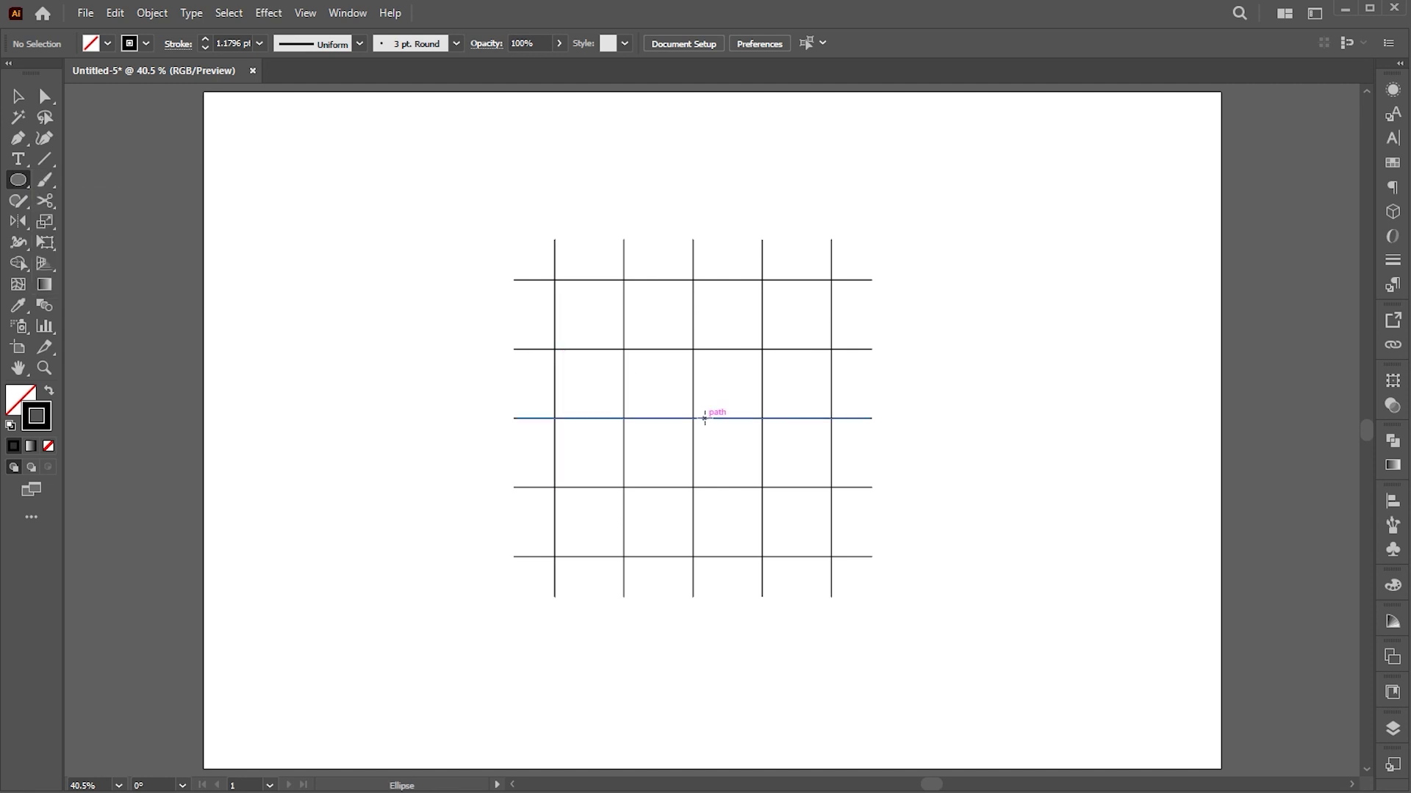
{"action": "left_click_drag", "start_coordinate": [692, 418], "coordinate": [735, 350]}
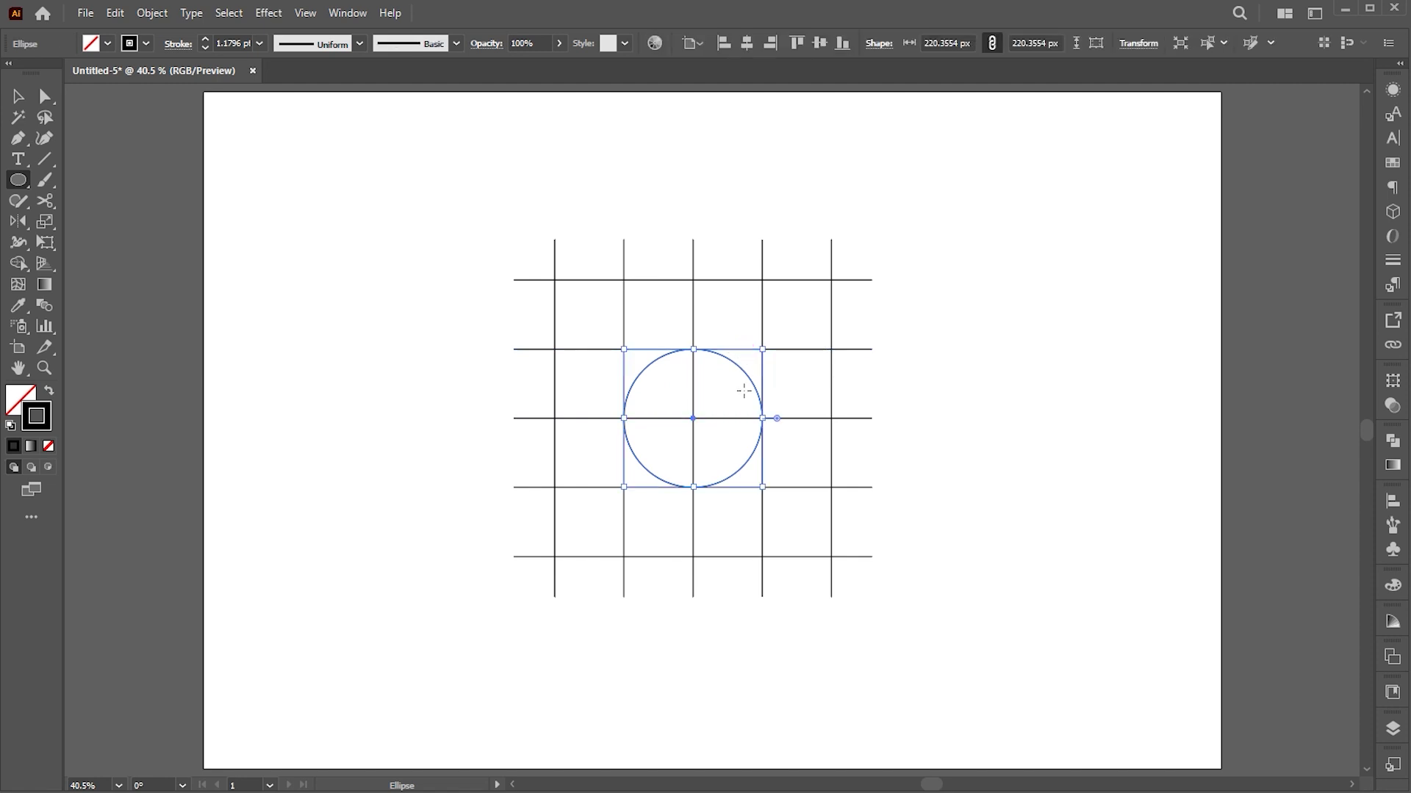
{"action": "key", "text": "ctrl+shift+a"}
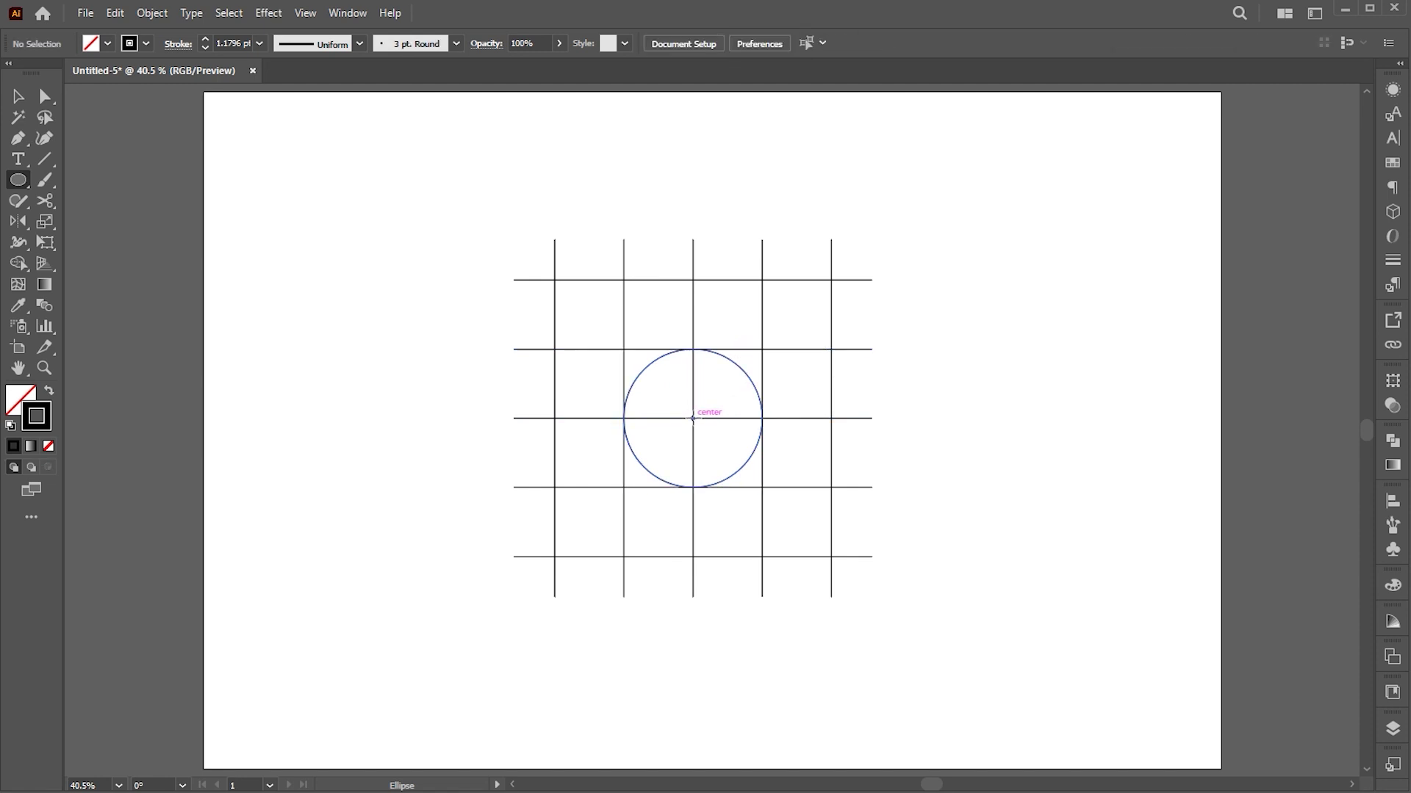
- Draw a 440.71 px circle from the same centre, then select the grid and both circles
{"action": "left_click_drag", "start_coordinate": [692, 417], "coordinate": [762, 279]}
{"action": "key", "text": "v"}
{"action": "key", "text": "ctrl+shift+a"}
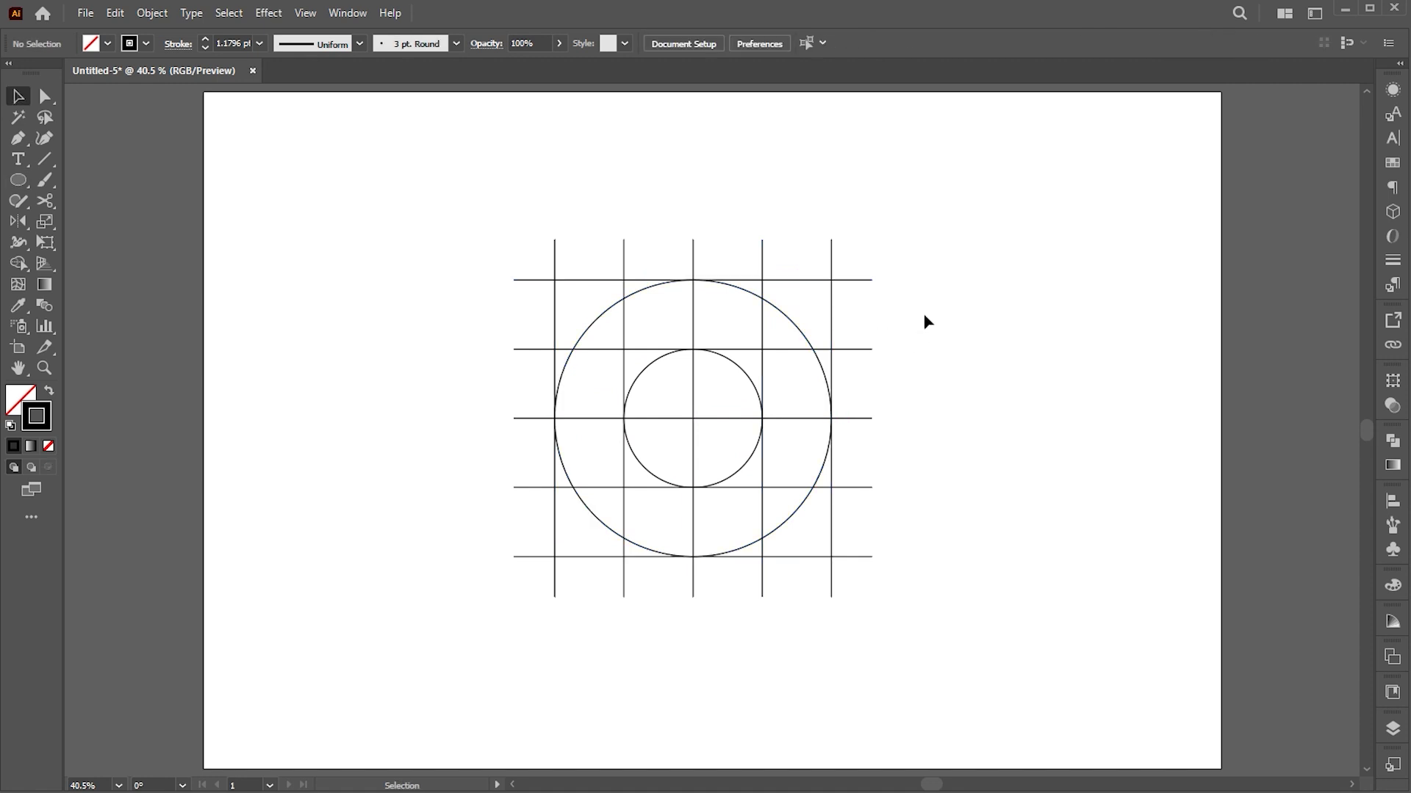
{"action": "left_click_drag", "start_coordinate": [964, 203], "coordinate": [497, 588]}
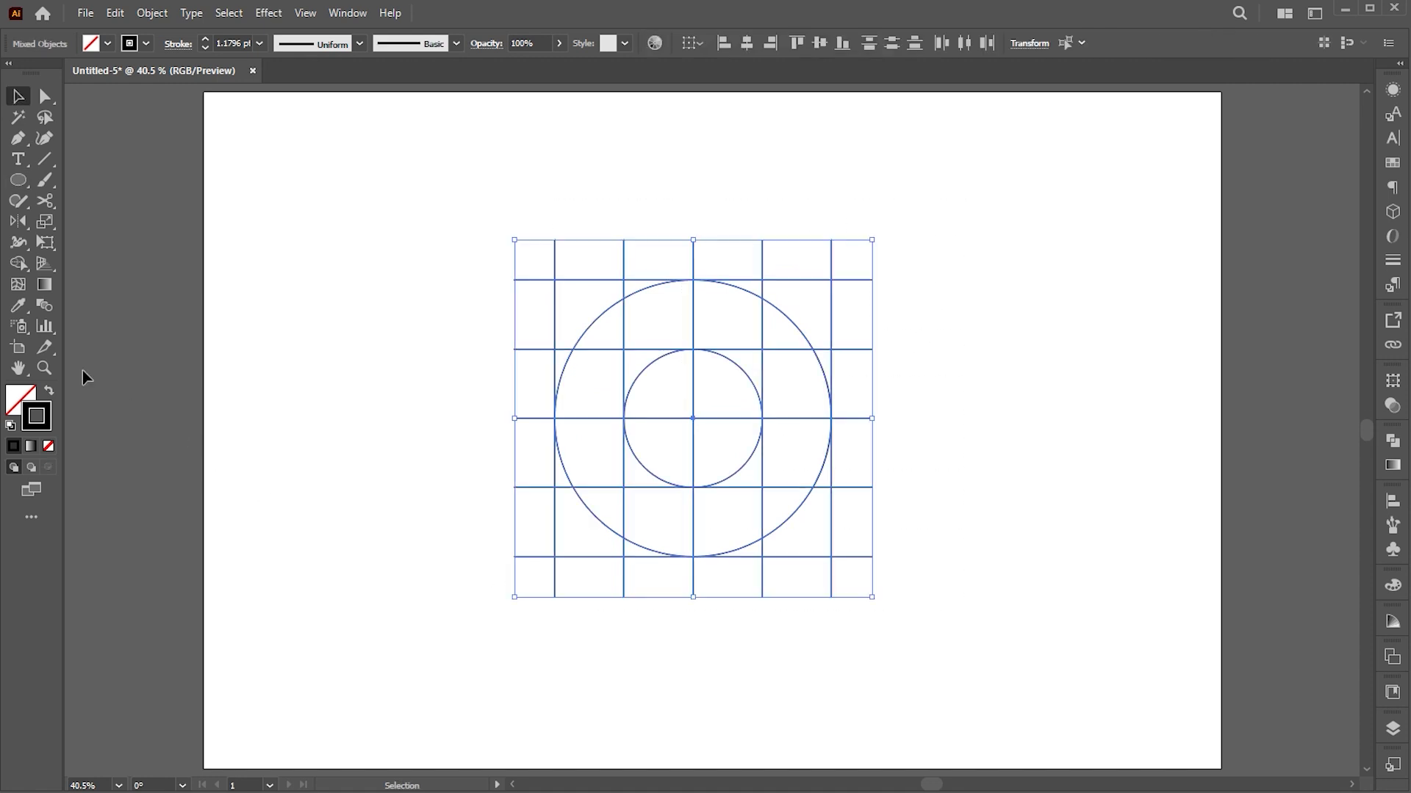
- Shape Build the upper-left grid cells and upper-right ring sections into one black-filled D
{"action": "left_click", "coordinate": [19, 265]}
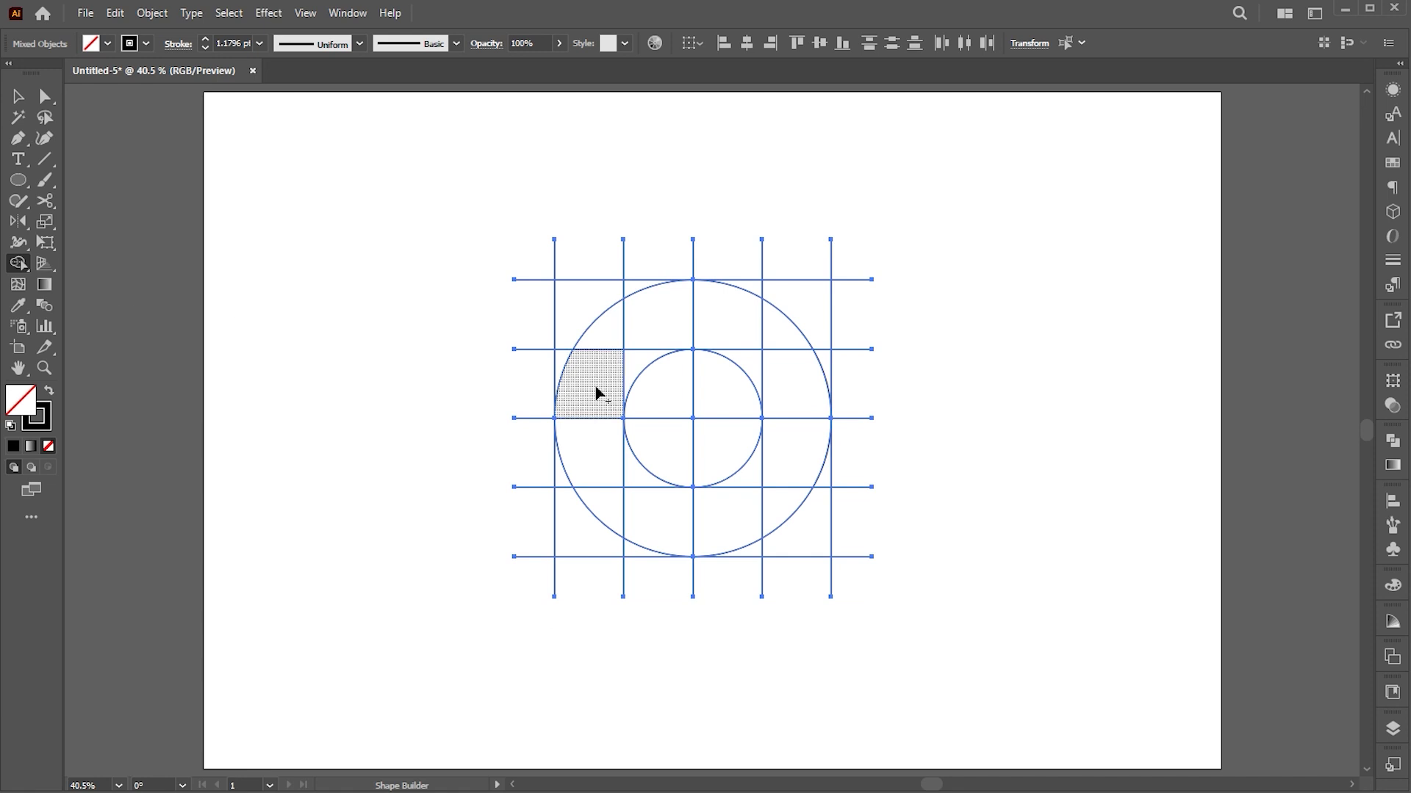
{"action": "mouse_move", "coordinate": [594, 387]}
{"action": "left_mouse_down"}
{"action": "mouse_move", "coordinate": [560, 368]}
{"action": "mouse_move", "coordinate": [589, 350]}
{"action": "mouse_move", "coordinate": [580, 302]}
{"action": "mouse_move", "coordinate": [635, 287]}
{"action": "mouse_move", "coordinate": [640, 312]}
{"action": "mouse_move", "coordinate": [700, 308]}
{"action": "mouse_move", "coordinate": [752, 363]}
{"action": "mouse_move", "coordinate": [768, 332]}
{"action": "mouse_move", "coordinate": [794, 455]}
{"action": "mouse_move", "coordinate": [758, 481]}
{"action": "mouse_move", "coordinate": [775, 497]}
{"action": "mouse_move", "coordinate": [719, 525]}
{"action": "left_mouse_up"}
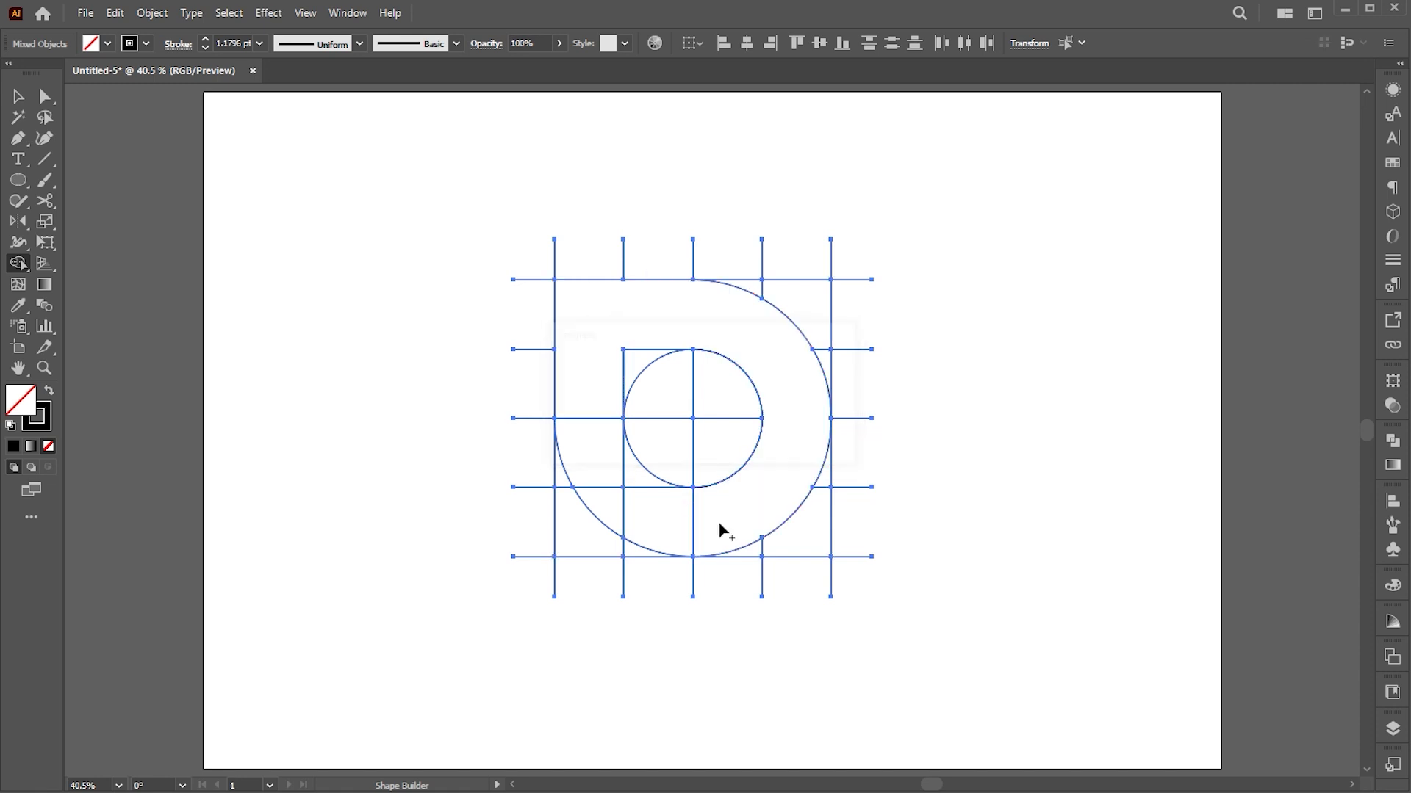
{"action": "left_click", "coordinate": [46, 393]}
{"action": "left_click", "coordinate": [784, 379]}
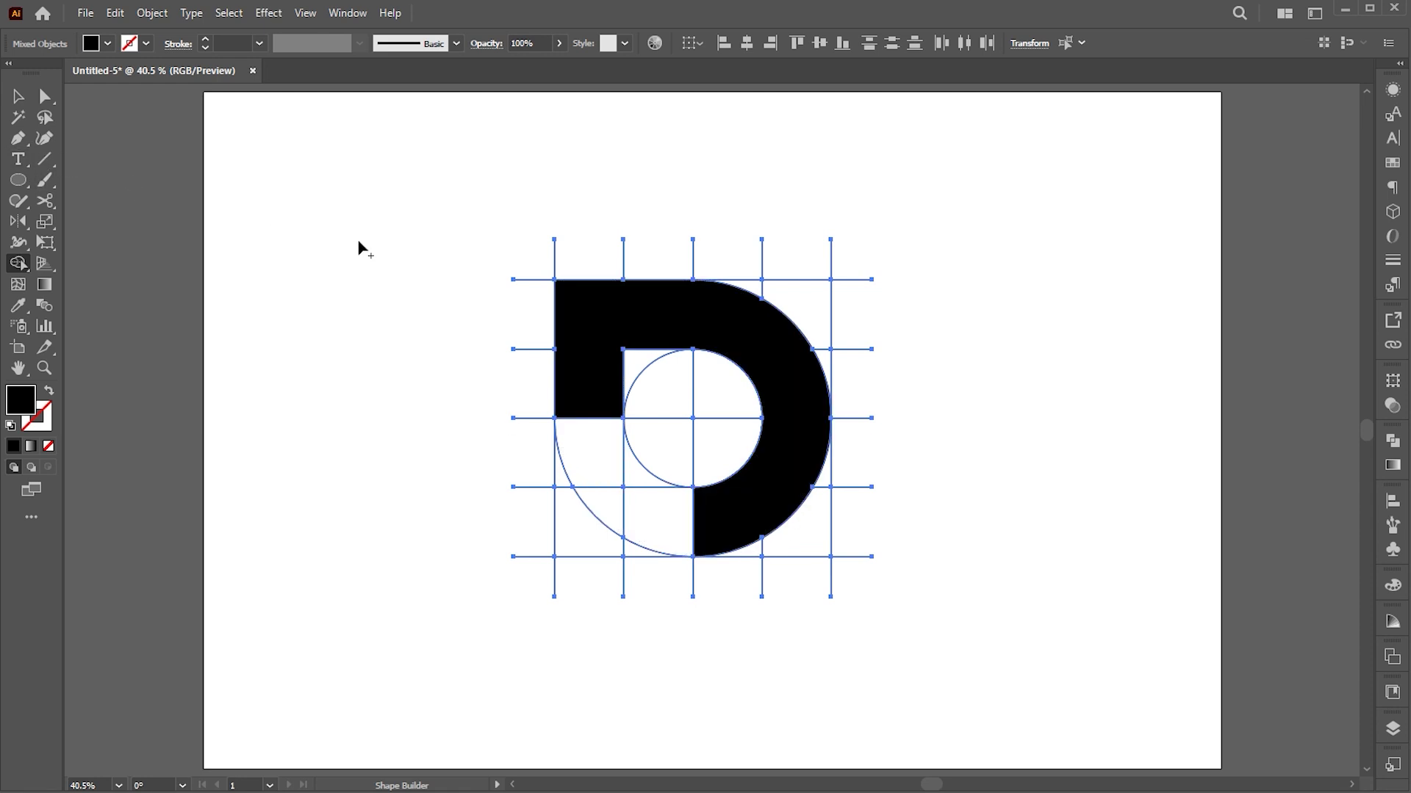
{"action": "left_click", "coordinate": [44, 97]}
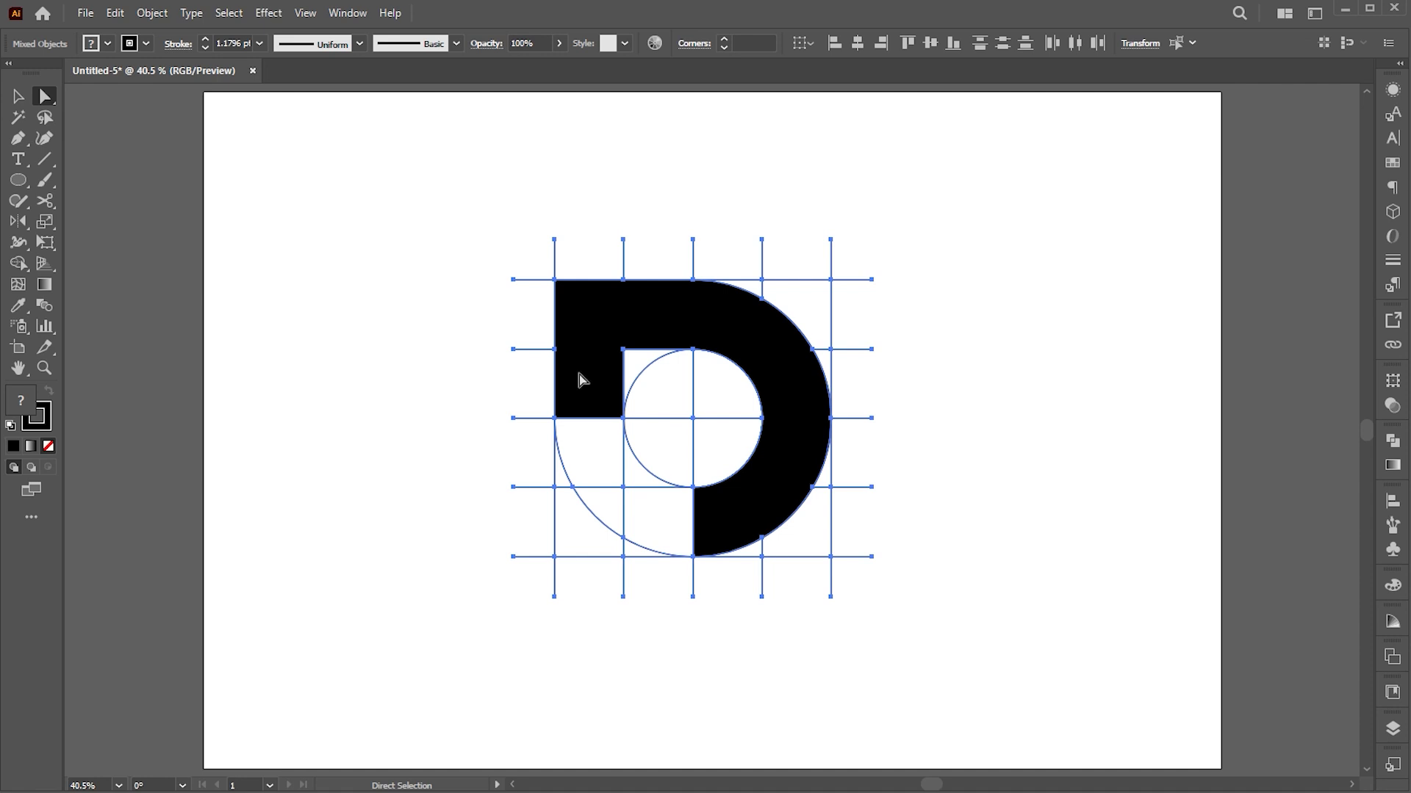
- Round the D's lower-left arm corner and its tail tip with Live Corner widgets
{"action": "left_click", "coordinate": [581, 403]}
{"action": "left_click_drag", "start_coordinate": [581, 402], "coordinate": [614, 368]}
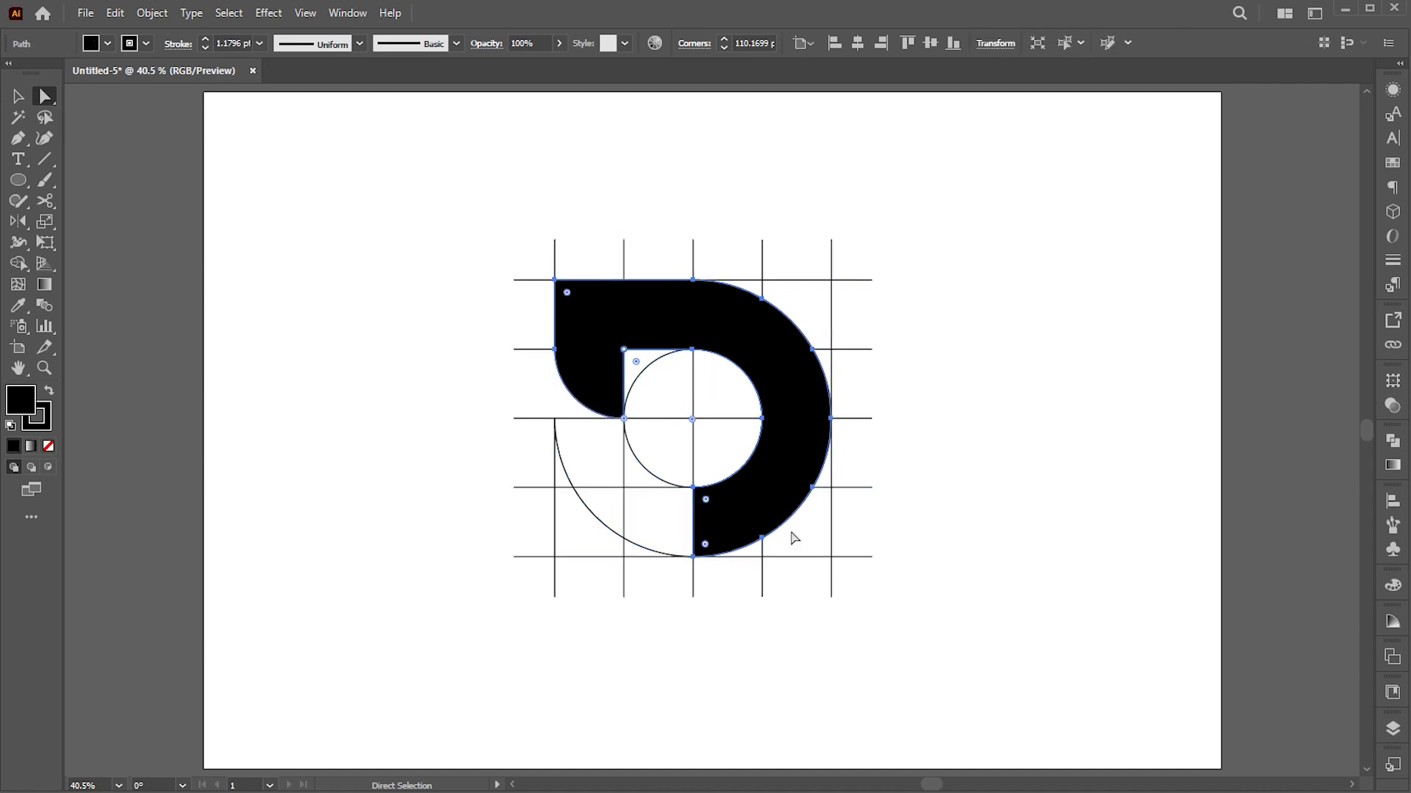
{"action": "left_click_drag", "start_coordinate": [705, 544], "coordinate": [768, 494]}
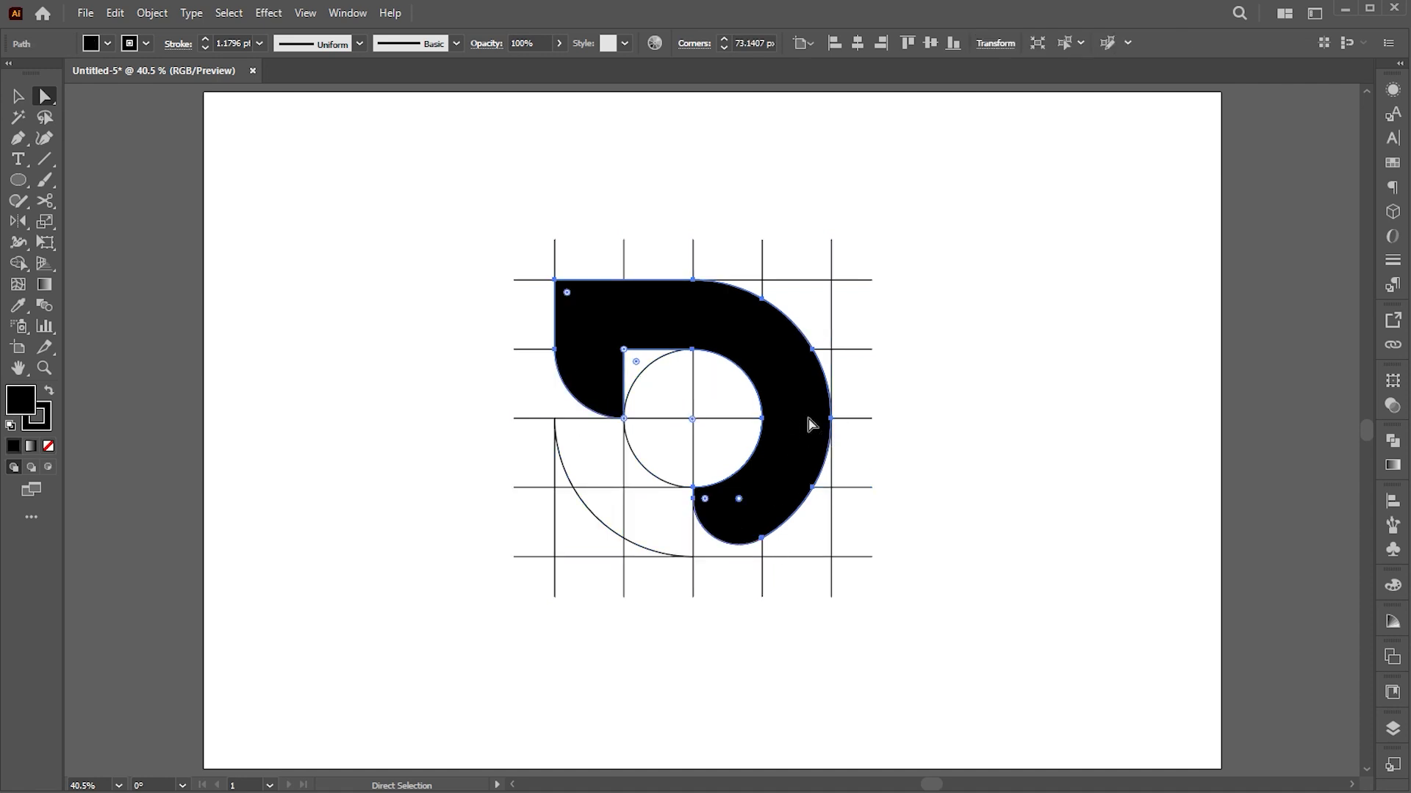
{"action": "left_click", "coordinate": [916, 435]}
{"action": "key", "text": "z"}
{"action": "left_click_drag", "start_coordinate": [705, 476], "coordinate": [811, 498]}
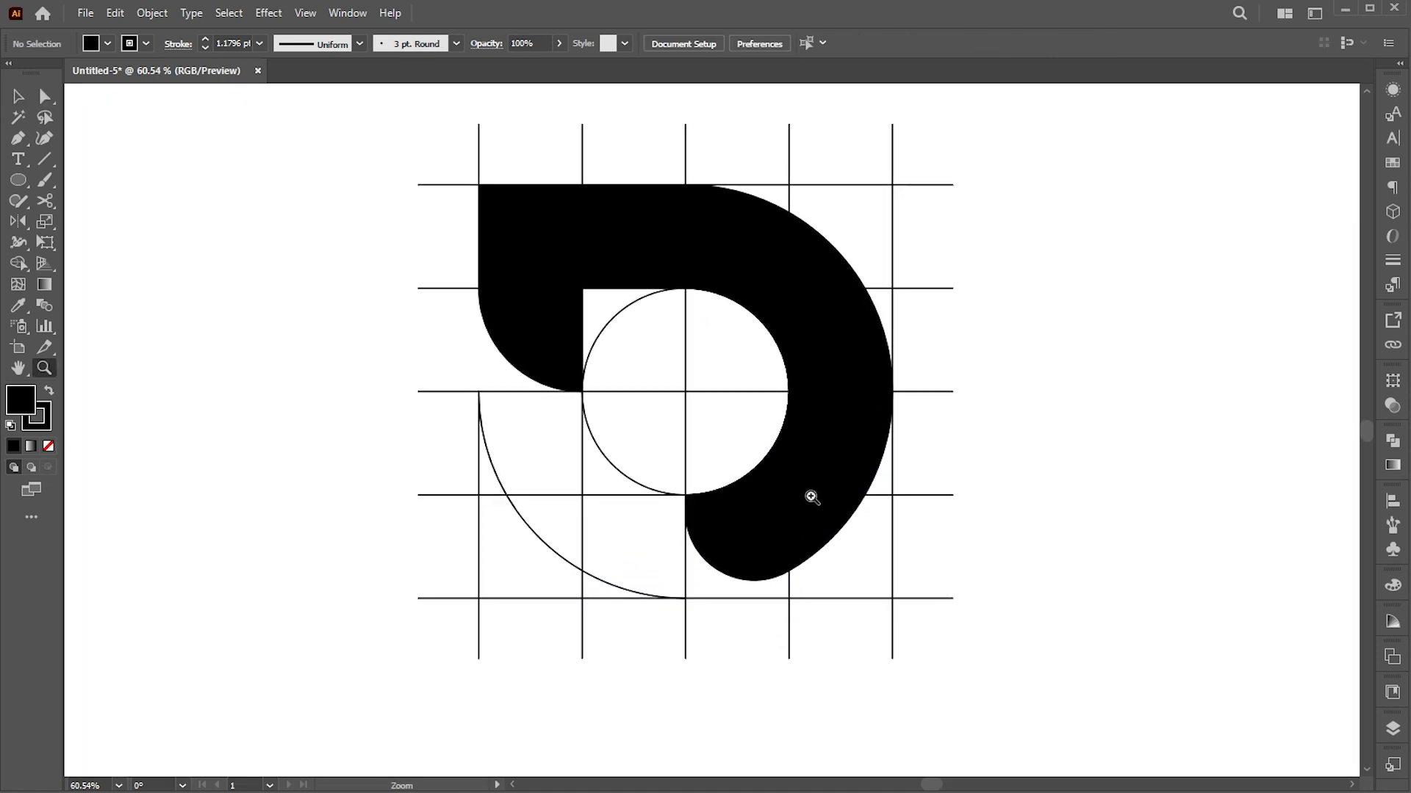
- Draw a diagonal line from the D's left arm to its tail and merge the wedge into the letter
{"action": "left_click", "coordinate": [47, 162]}
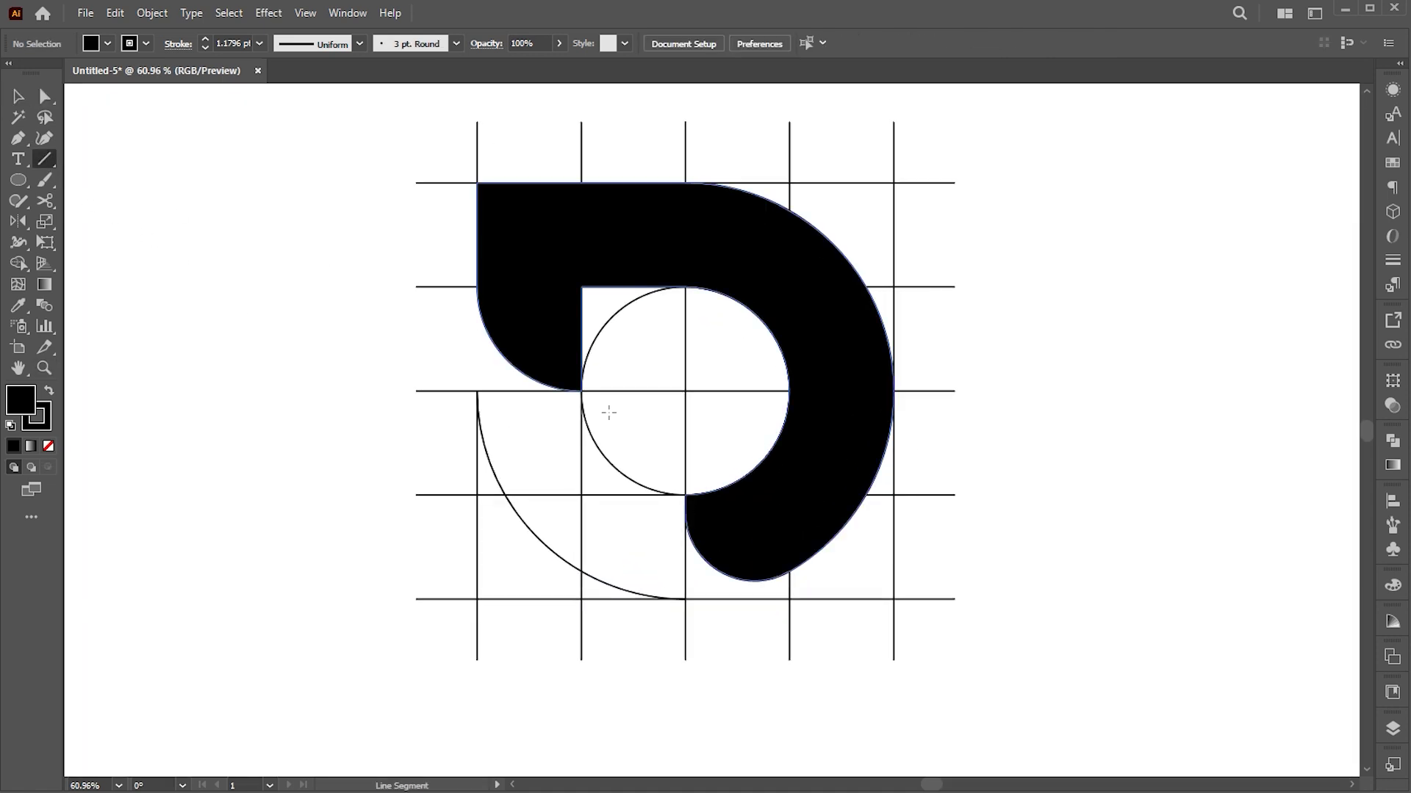
{"action": "left_click_drag", "start_coordinate": [505, 358], "coordinate": [714, 568]}
{"action": "key", "text": "v"}
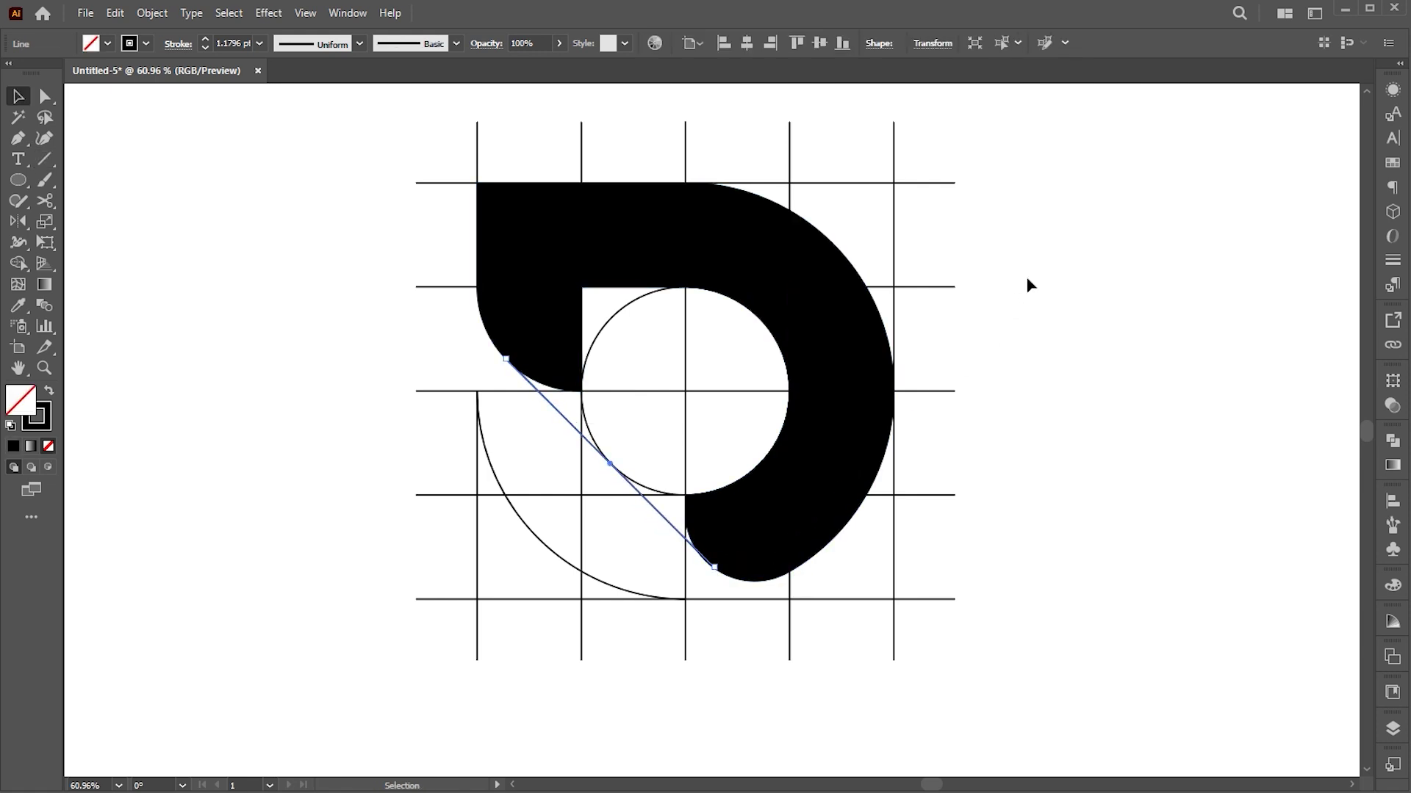
{"action": "left_click_drag", "start_coordinate": [1086, 173], "coordinate": [424, 651]}
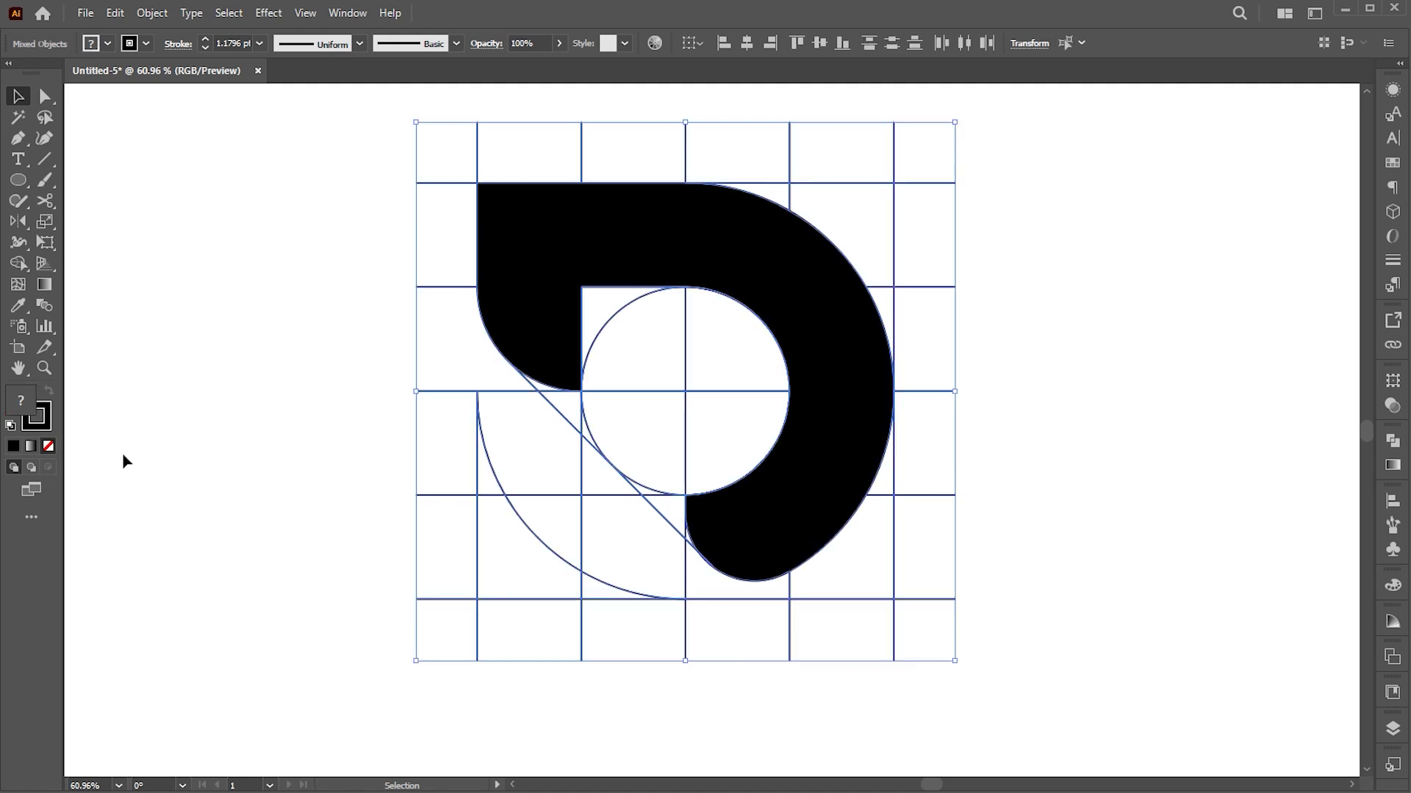
{"action": "left_click", "coordinate": [22, 266]}
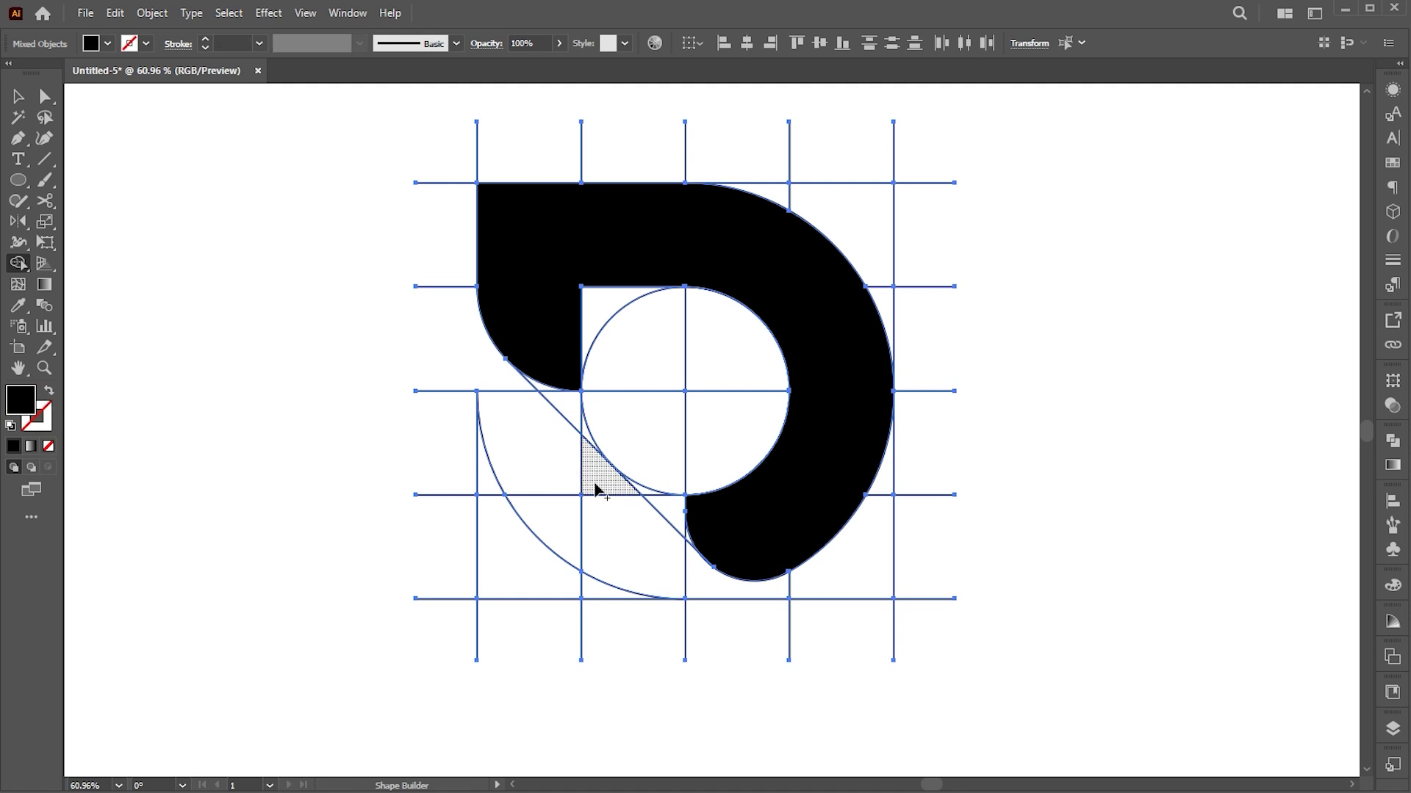
{"action": "left_click_drag", "start_coordinate": [544, 394], "coordinate": [690, 544]}
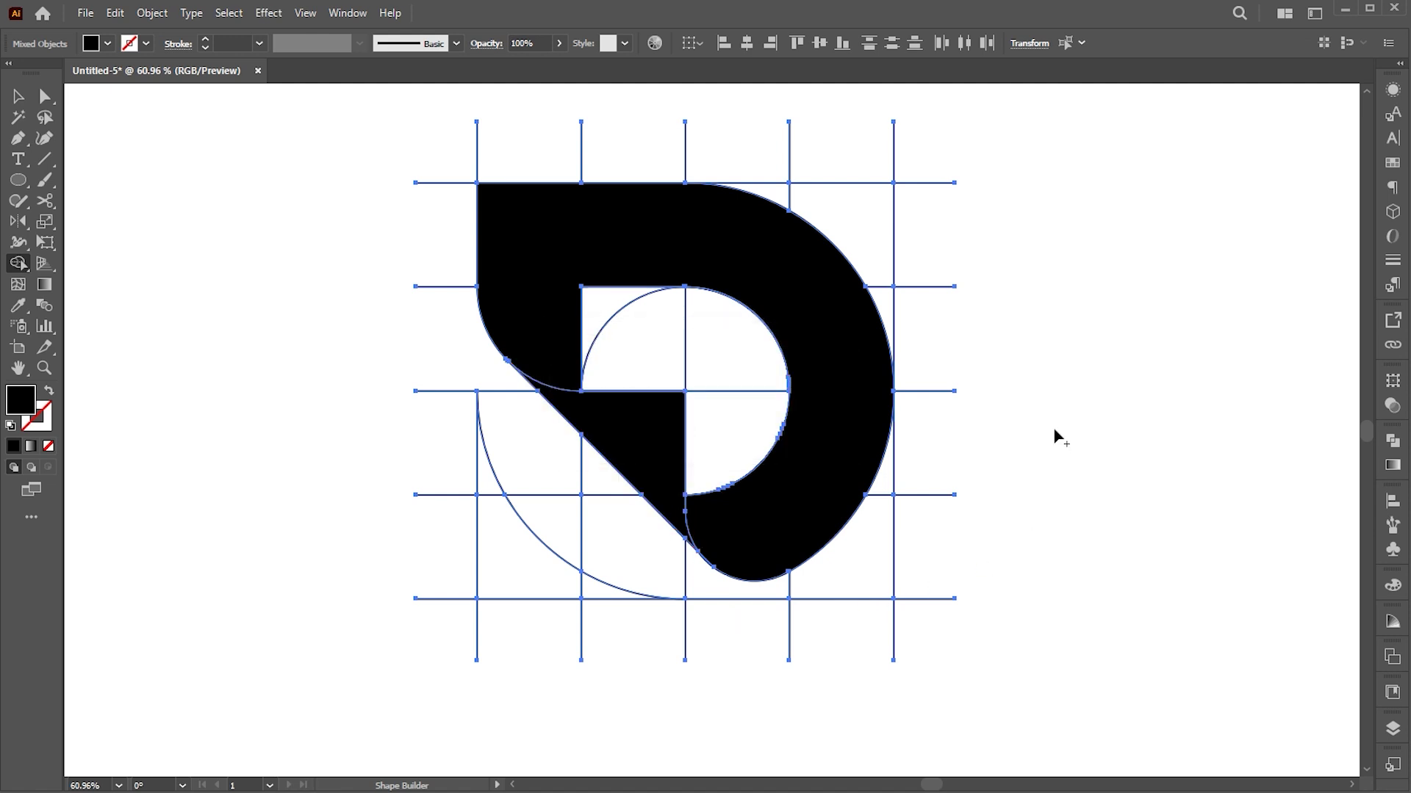
- Select the merged black D shape and cut it from the artwork
{"action": "key", "text": "v"}
{"action": "left_click", "coordinate": [1036, 366]}
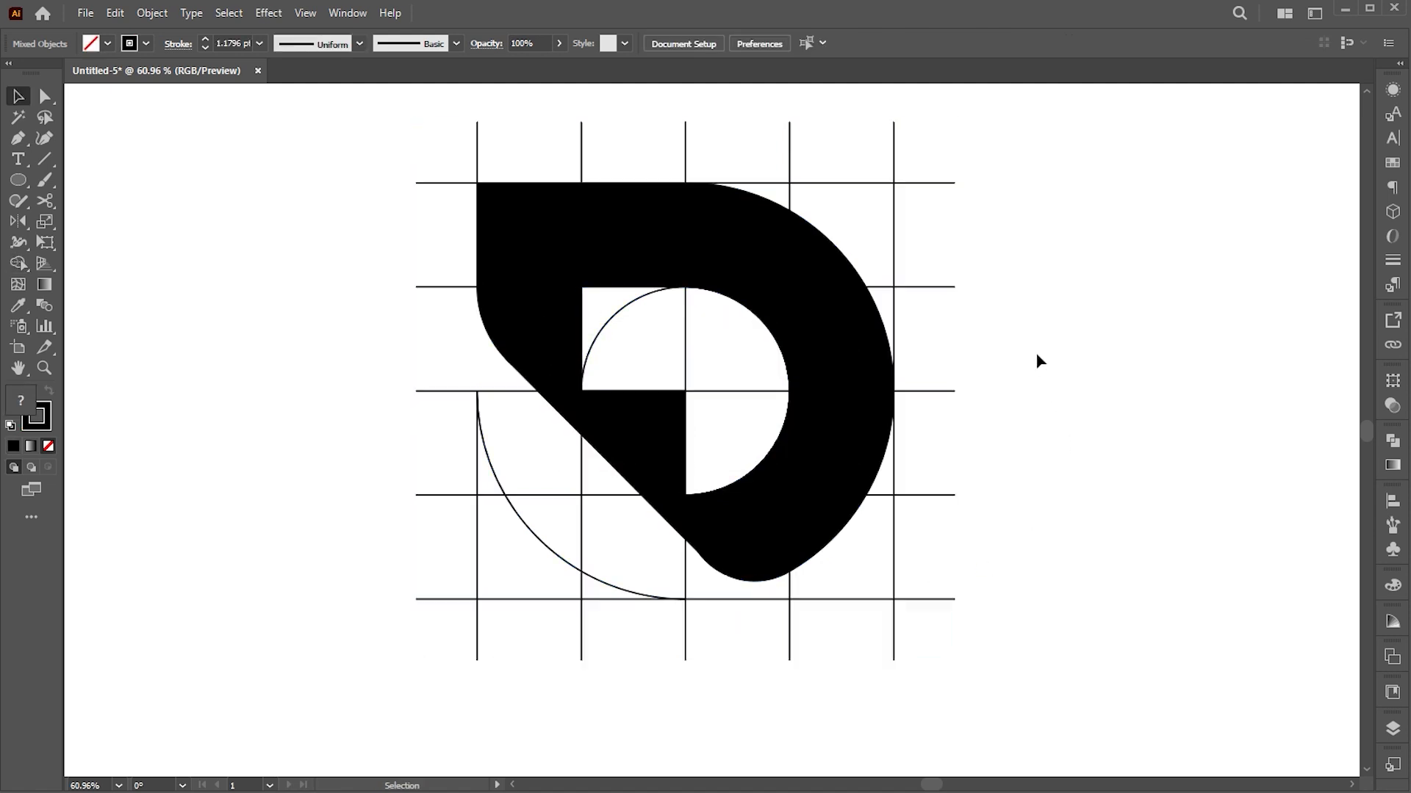
{"action": "left_click", "coordinate": [47, 98]}
{"action": "left_click", "coordinate": [679, 428]}
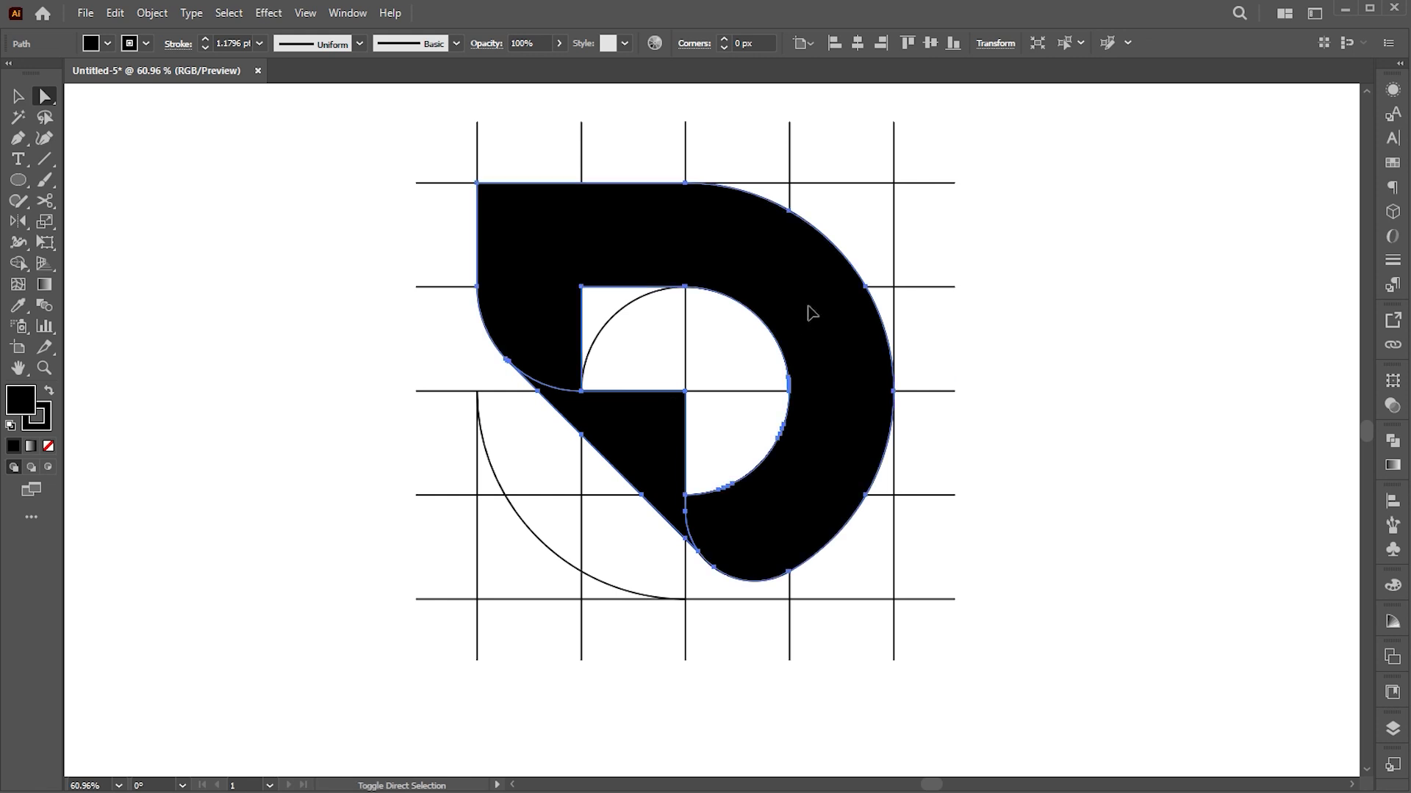
{"action": "left_click", "coordinate": [811, 318]}
{"action": "left_click", "coordinate": [117, 14]}
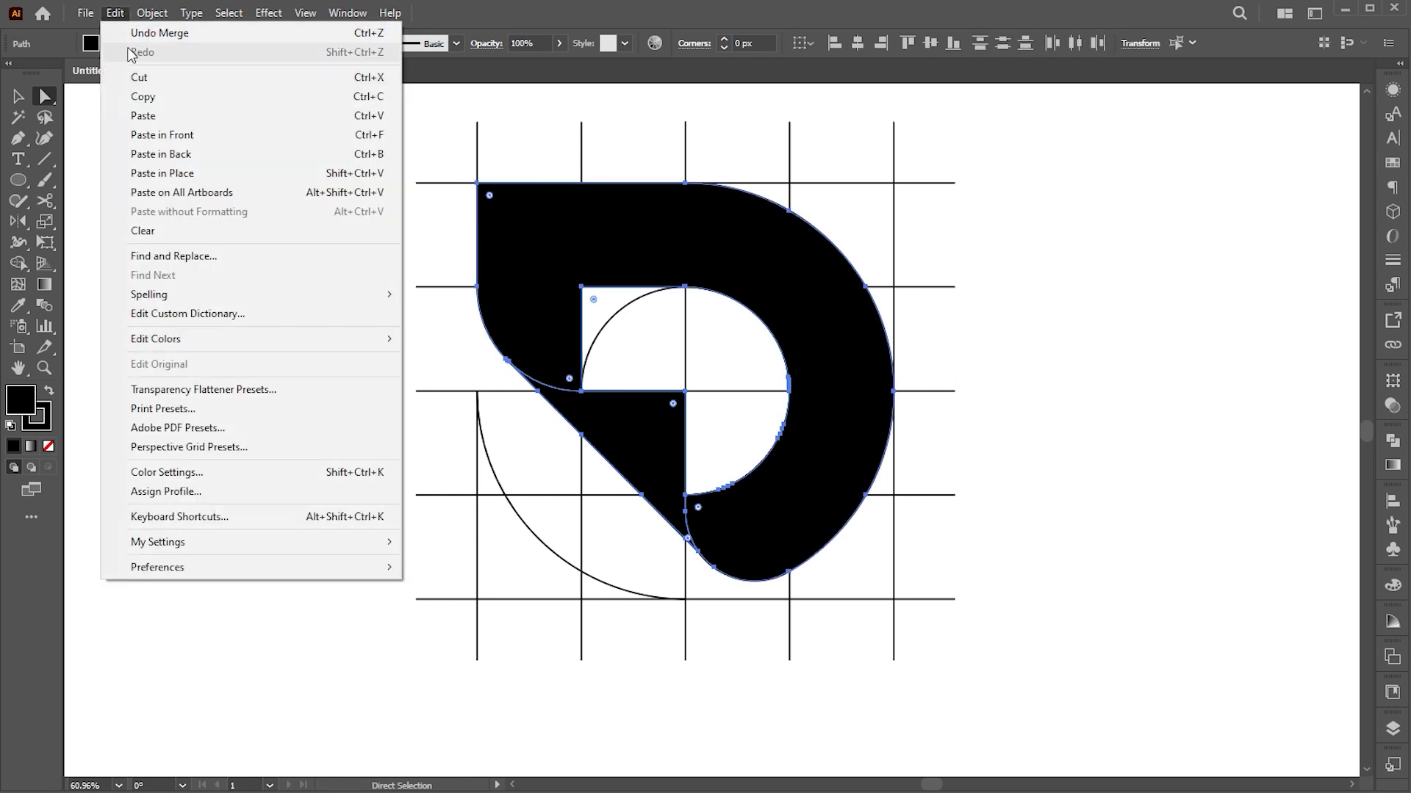
{"action": "left_click", "coordinate": [135, 78]}
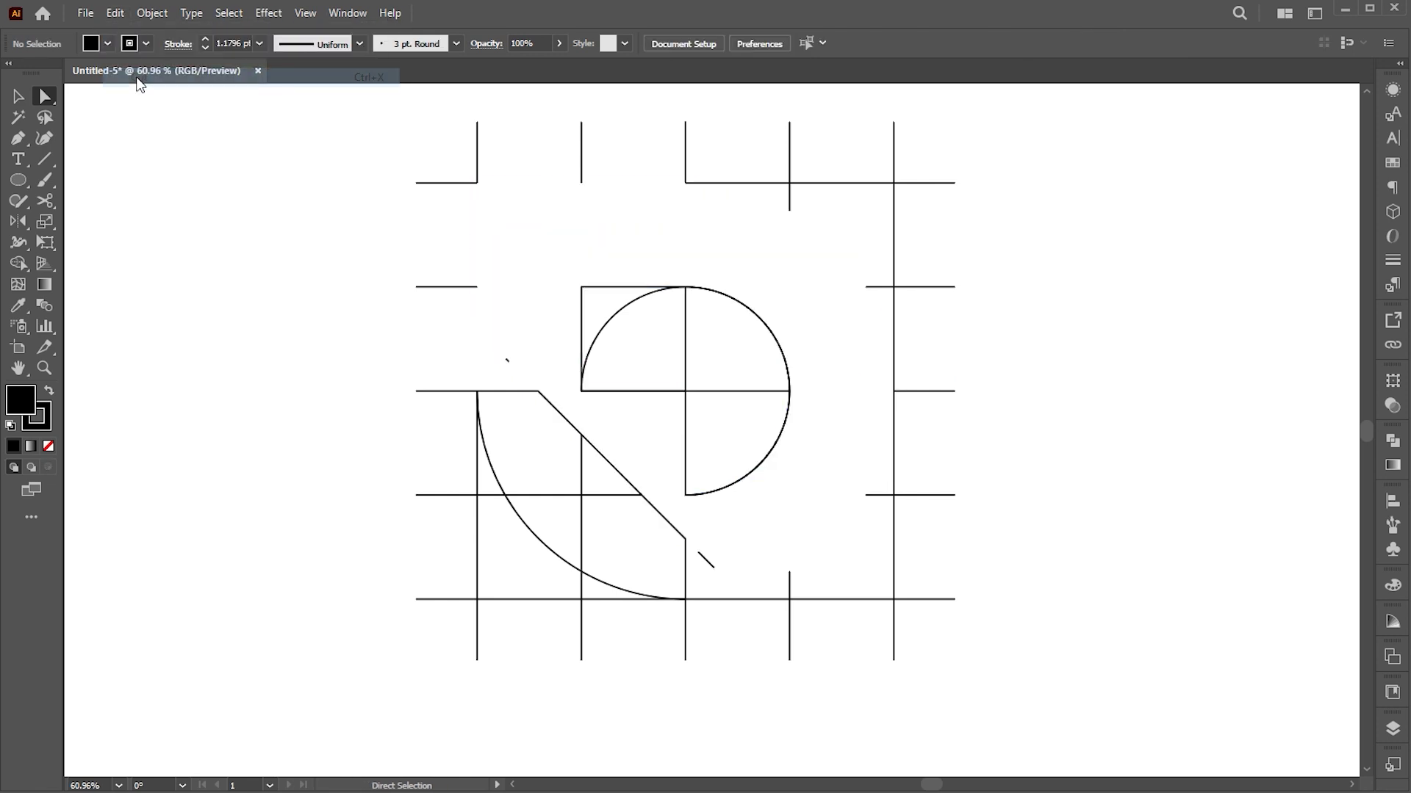
- Delete all the grid lines, paste the D back in front, and nudge it down
{"action": "key", "text": "ctrl+a"}
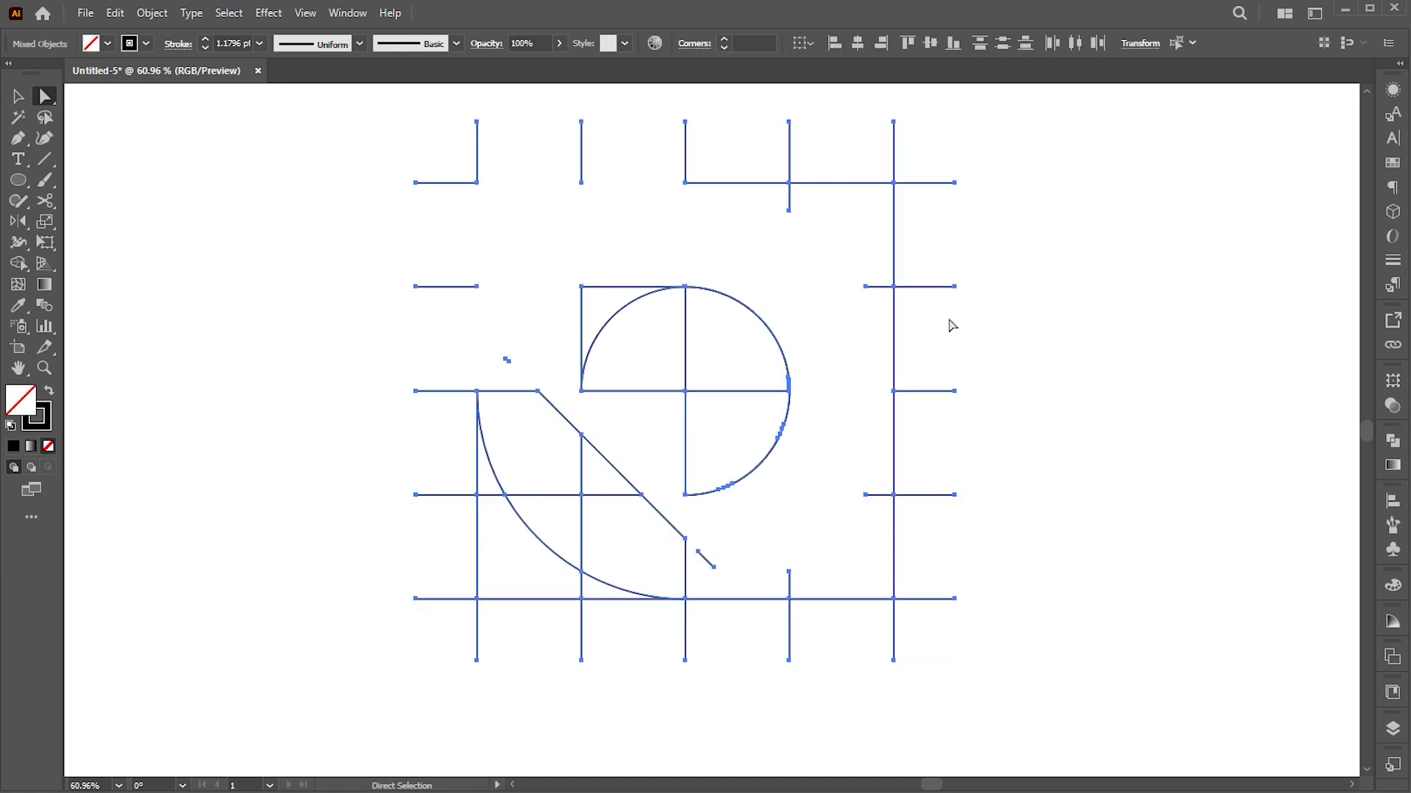
{"action": "key", "text": "Delete"}
{"action": "key", "text": "v"}
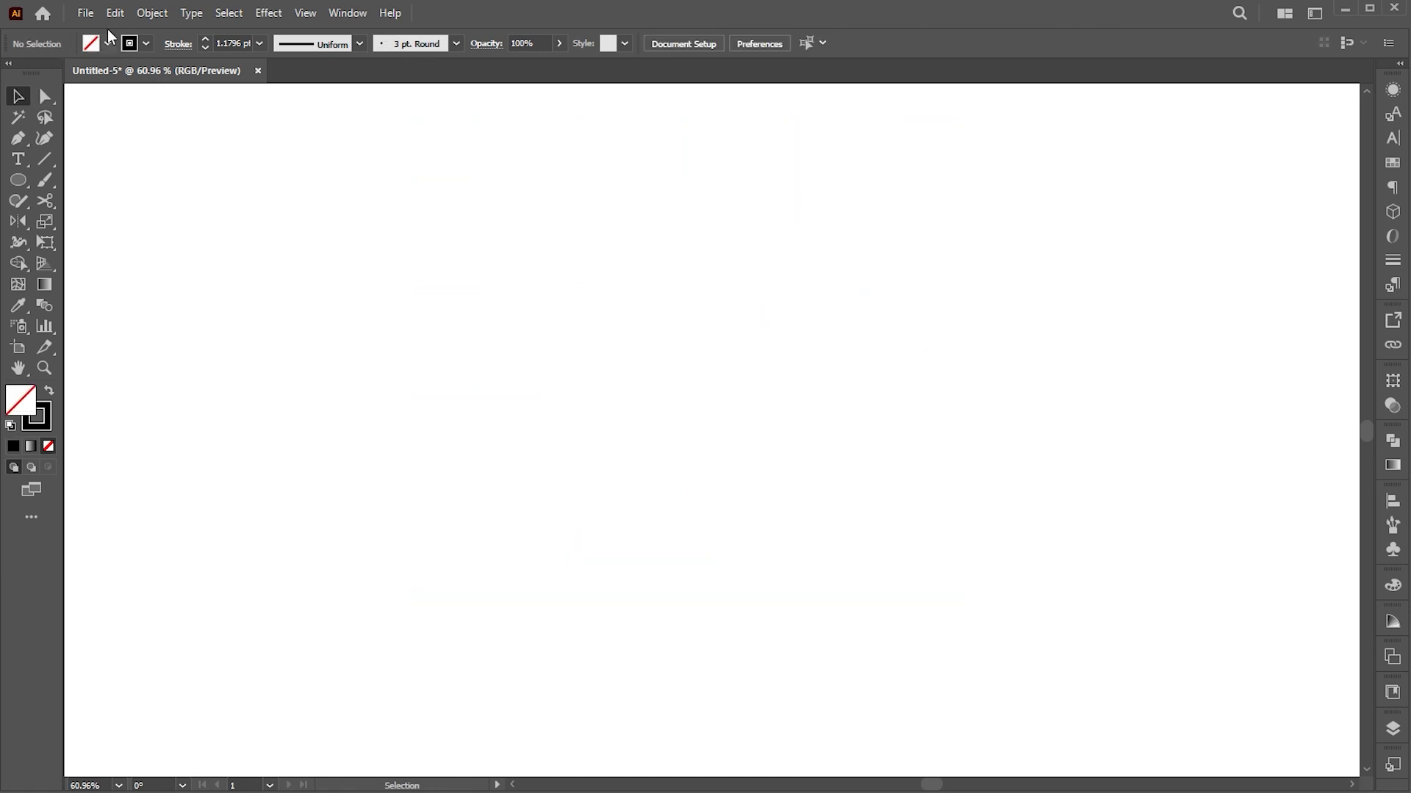
{"action": "left_click", "coordinate": [116, 15]}
{"action": "left_click", "coordinate": [170, 131]}
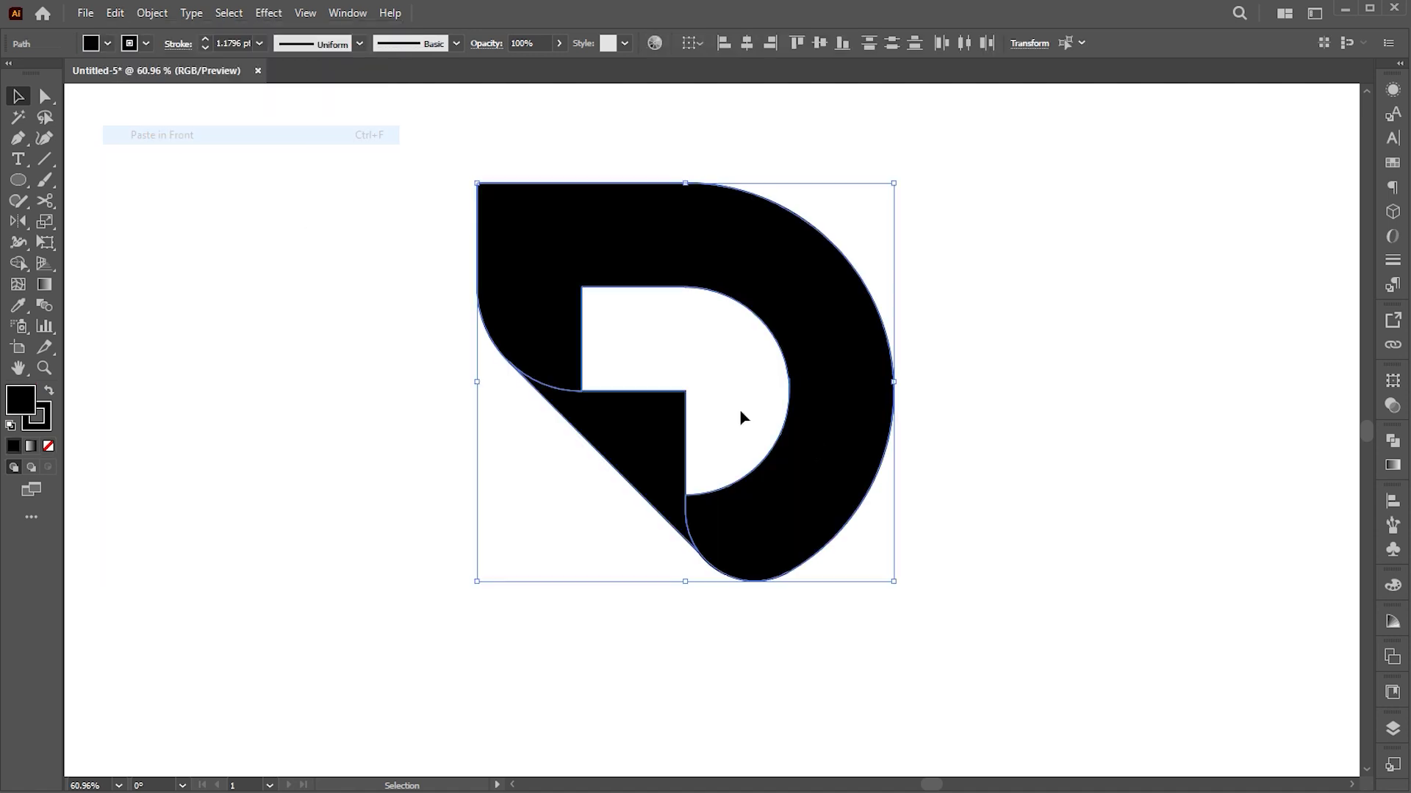
{"action": "left_click_drag", "start_coordinate": [837, 463], "coordinate": [841, 488]}
- Set the D shape's stroke to None
{"action": "key", "text": "x"}
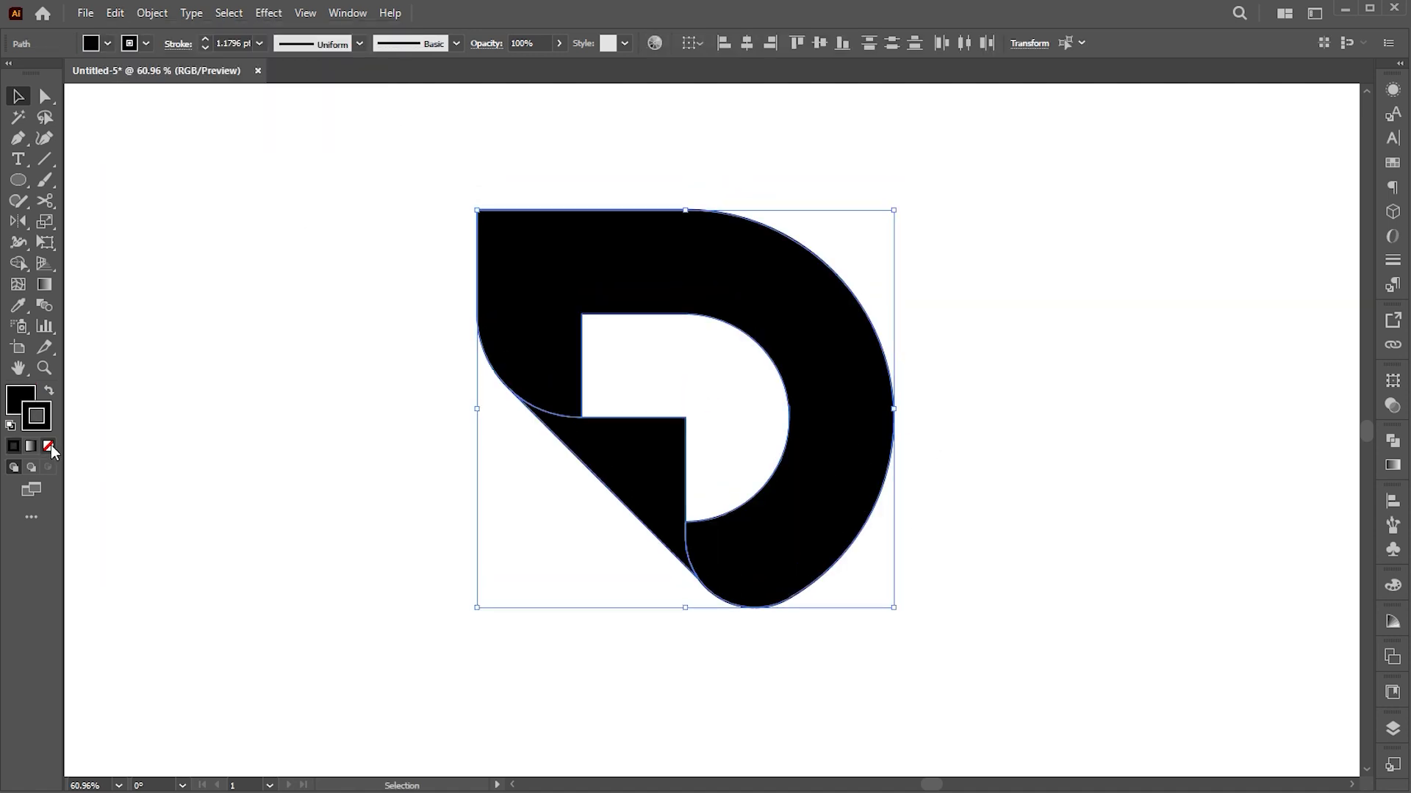
{"action": "left_click", "coordinate": [48, 447]}
{"action": "left_click", "coordinate": [26, 401]}
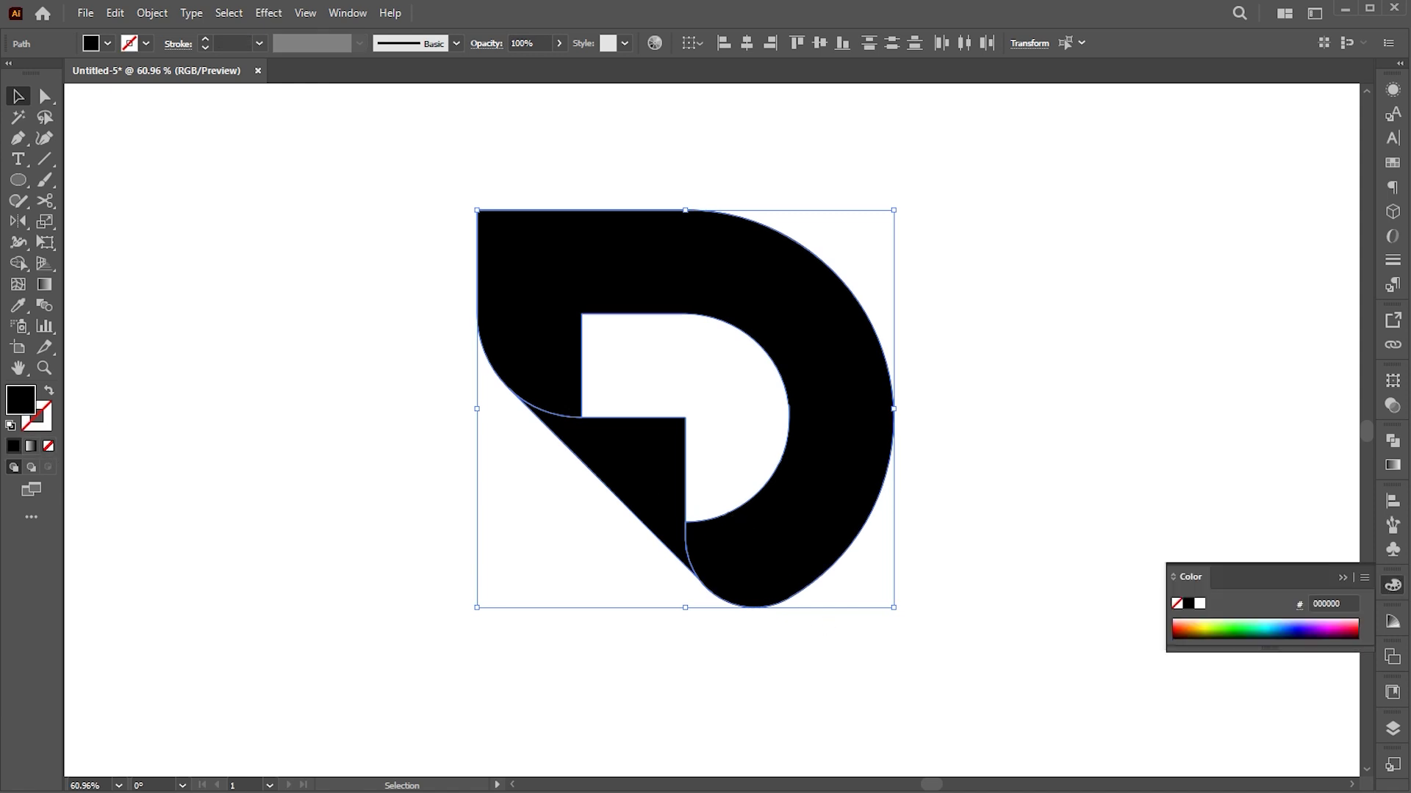
{"action": "left_click", "coordinate": [1343, 578]}
{"action": "left_click", "coordinate": [771, 478]}
- Fill the folded triangle with a linear white-to-black gradient
{"action": "left_click", "coordinate": [609, 446]}
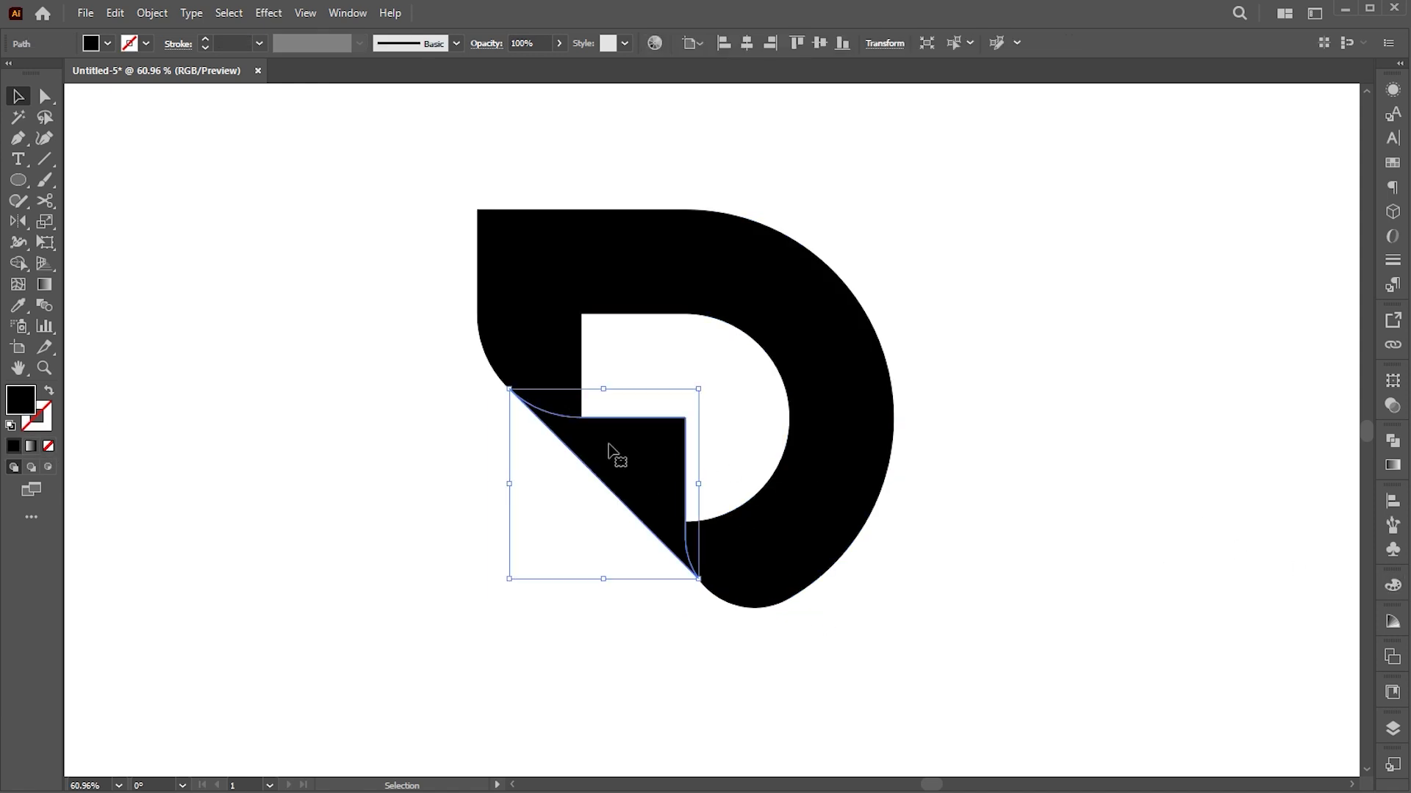
{"action": "left_click", "coordinate": [44, 285]}
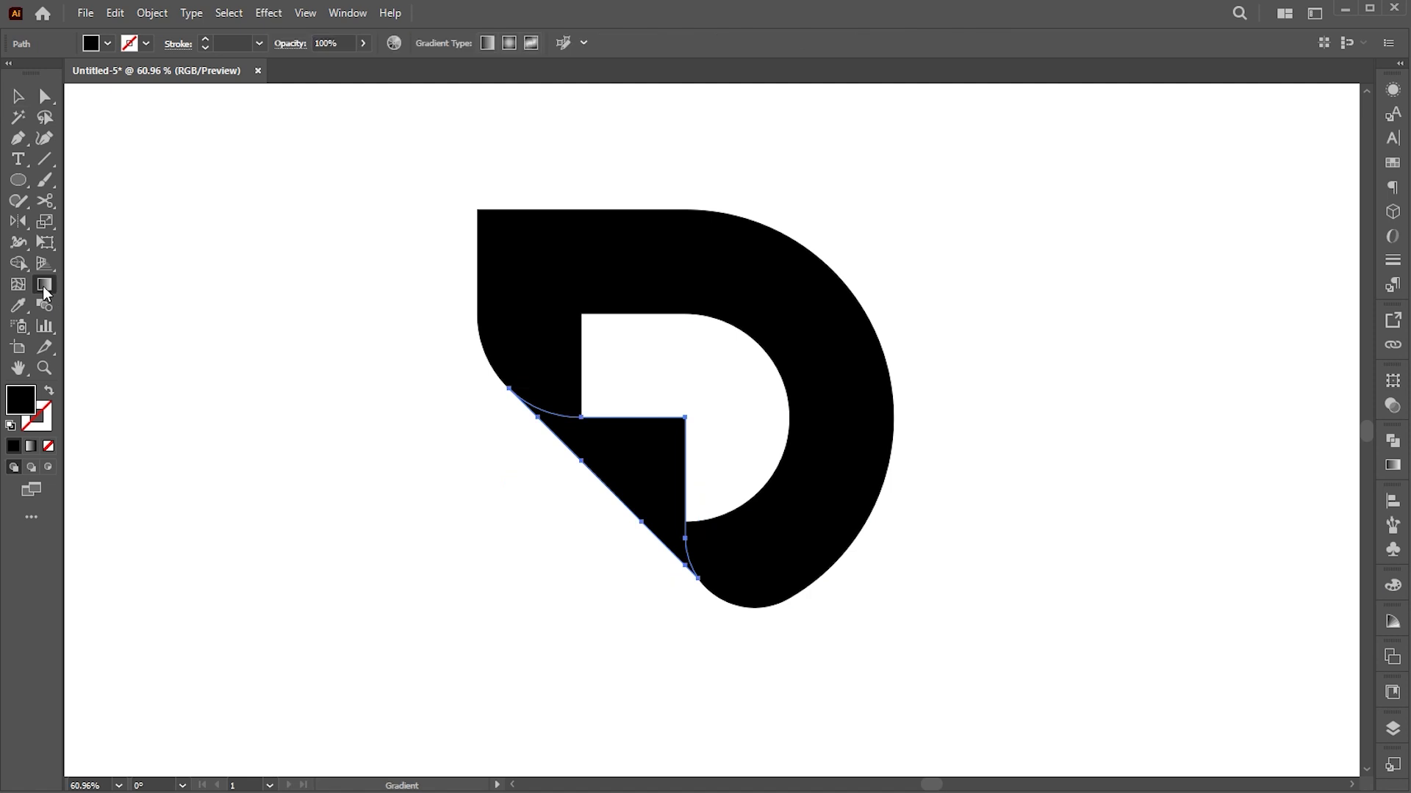
{"action": "double_click", "coordinate": [43, 285]}
{"action": "left_click", "coordinate": [1196, 470]}
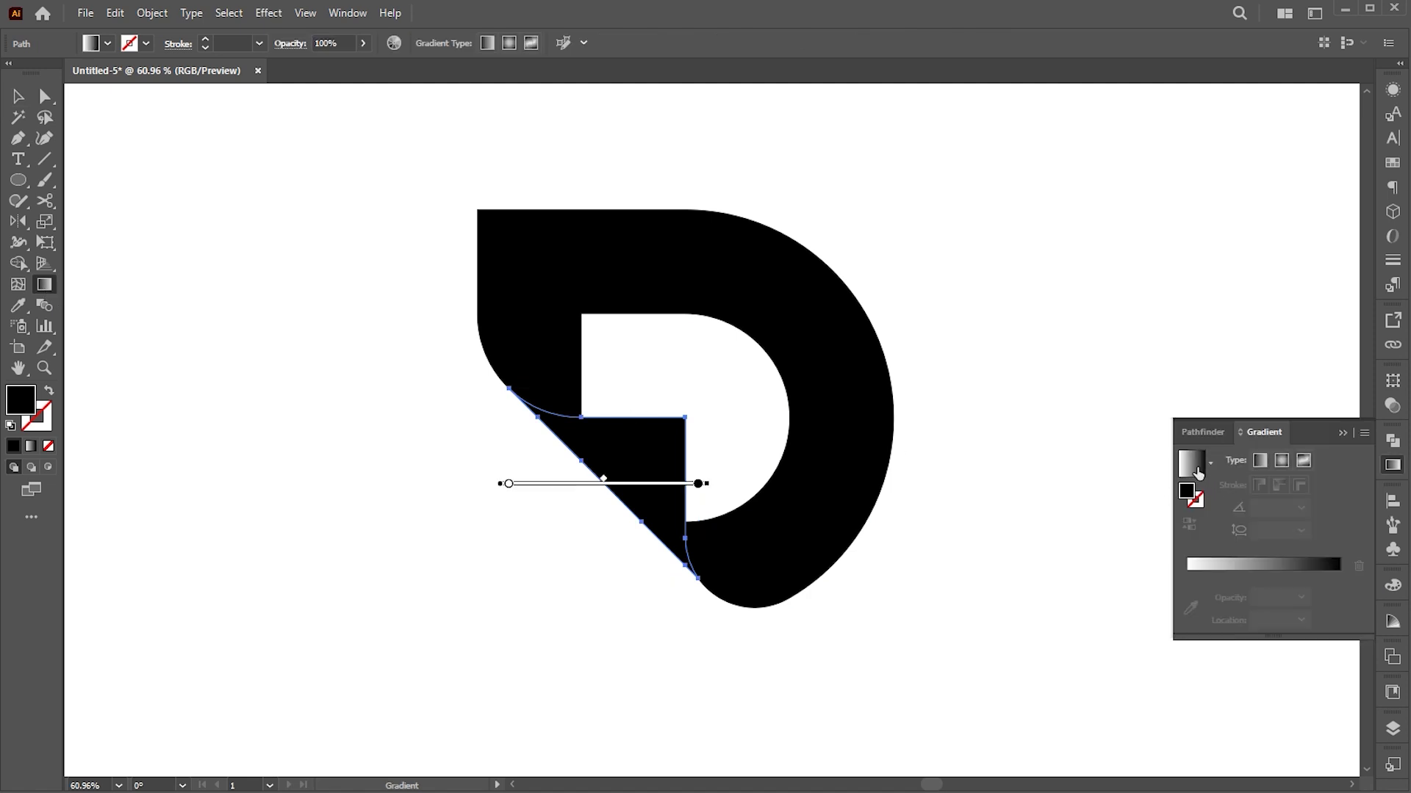
{"action": "left_click_drag", "start_coordinate": [1188, 575], "coordinate": [1298, 575]}
- Add a black start stop plus grey and light grey stops to the gradient
{"action": "left_click", "coordinate": [1224, 575]}
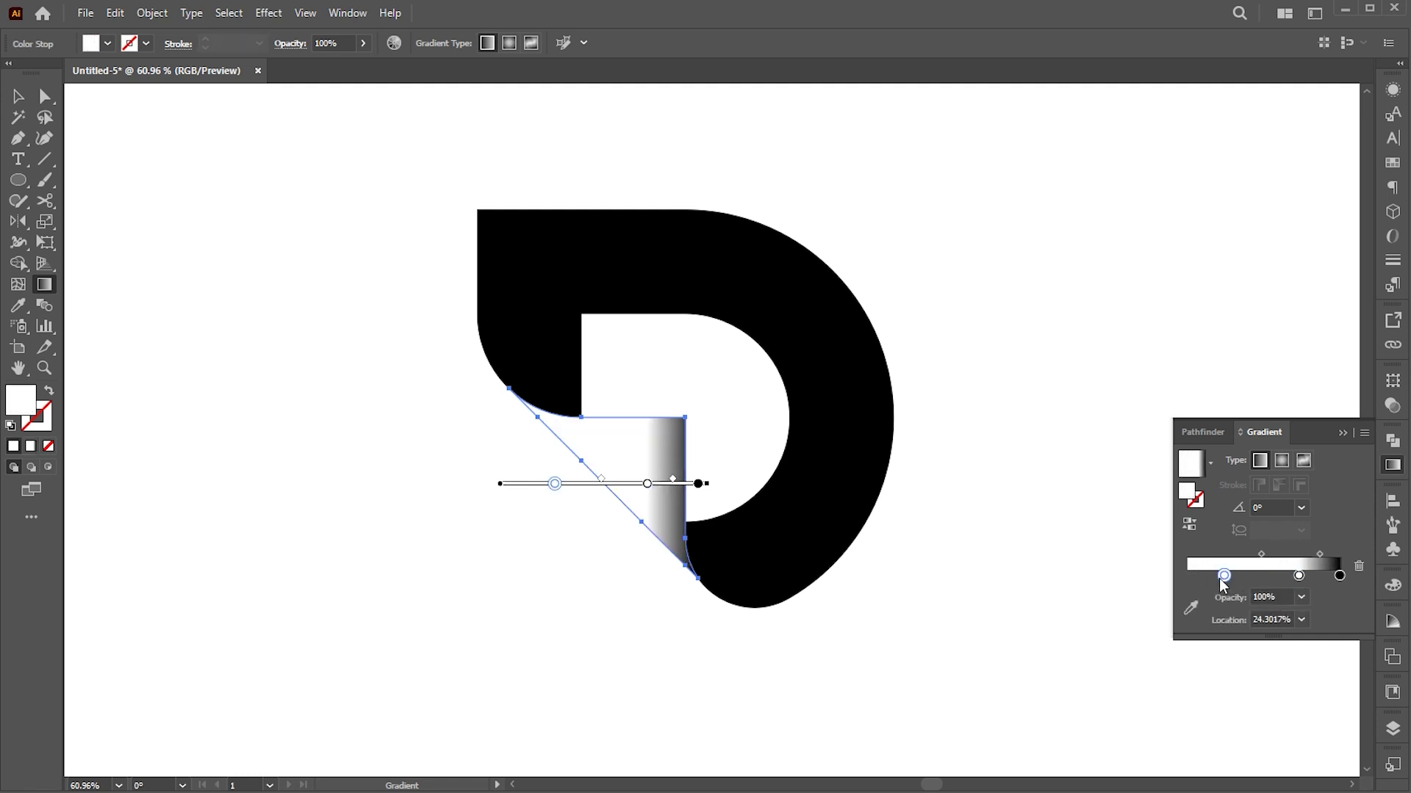
{"action": "double_click", "coordinate": [1222, 575]}
{"action": "left_click", "coordinate": [1153, 631]}
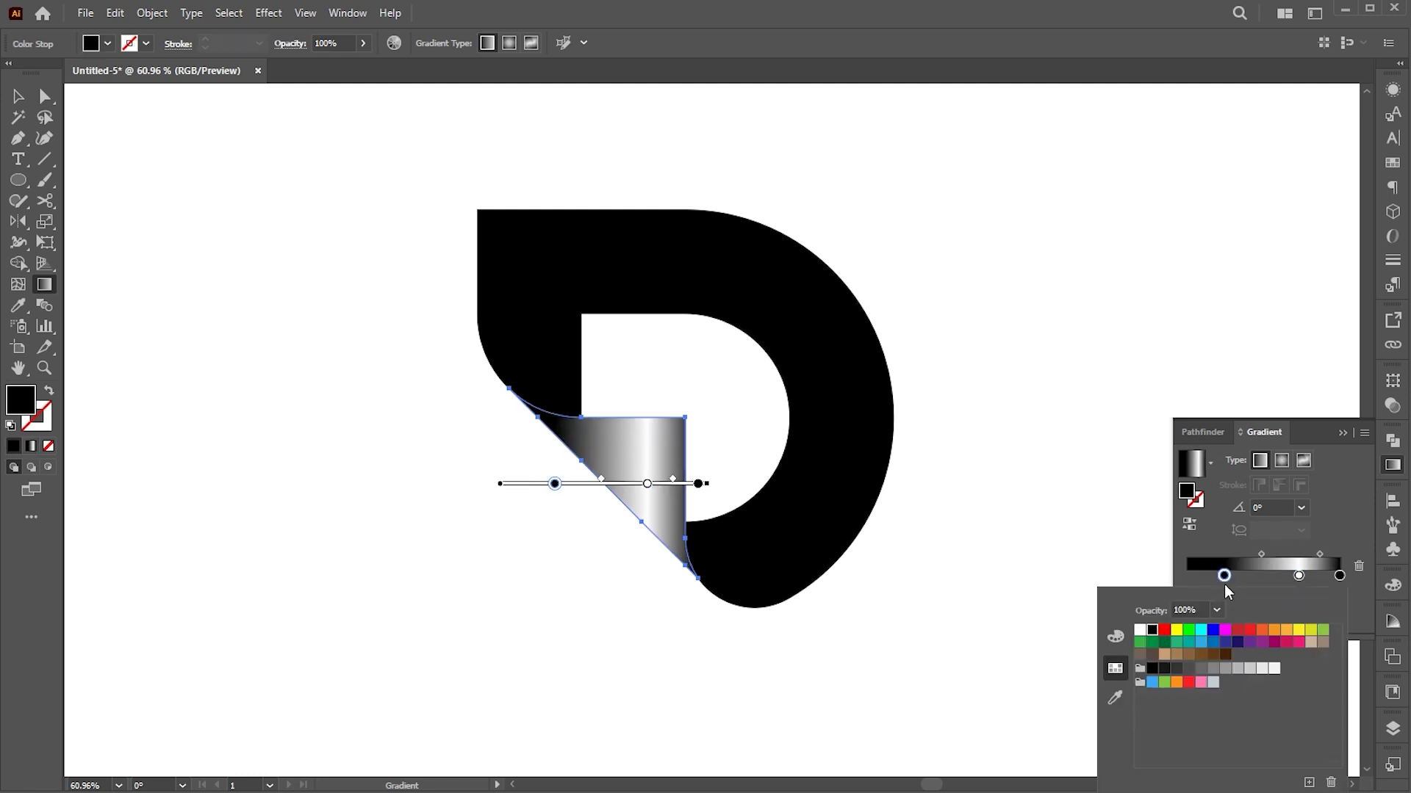
{"action": "left_click_drag", "start_coordinate": [1224, 575], "coordinate": [789, 498]}
{"action": "left_click", "coordinate": [1236, 575]}
{"action": "left_click", "coordinate": [1305, 576]}
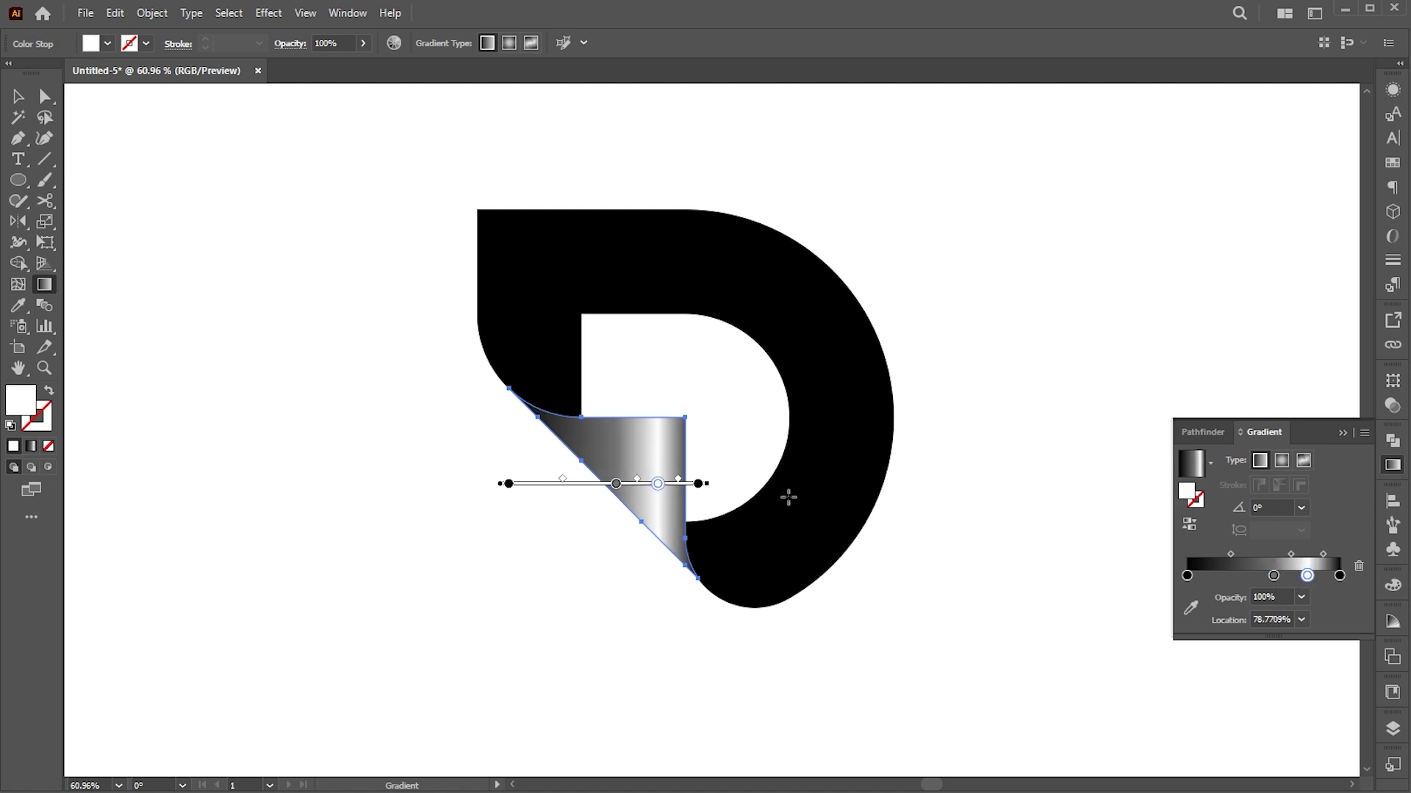
- Drag the gradient diagonally from lower left to upper right, about 40.78°
{"action": "mouse_move", "coordinate": [685, 395]}
{"action": "left_mouse_down"}
{"action": "mouse_move", "coordinate": [620, 488]}
{"action": "mouse_move", "coordinate": [598, 510]}
{"action": "mouse_move", "coordinate": [591, 499]}
{"action": "left_mouse_up"}
{"action": "left_click_drag", "start_coordinate": [595, 547], "coordinate": [709, 435]}
{"action": "mouse_move", "coordinate": [552, 568]}
{"action": "left_mouse_down"}
{"action": "mouse_move", "coordinate": [717, 425]}
{"action": "mouse_move", "coordinate": [700, 401]}
{"action": "left_mouse_up"}
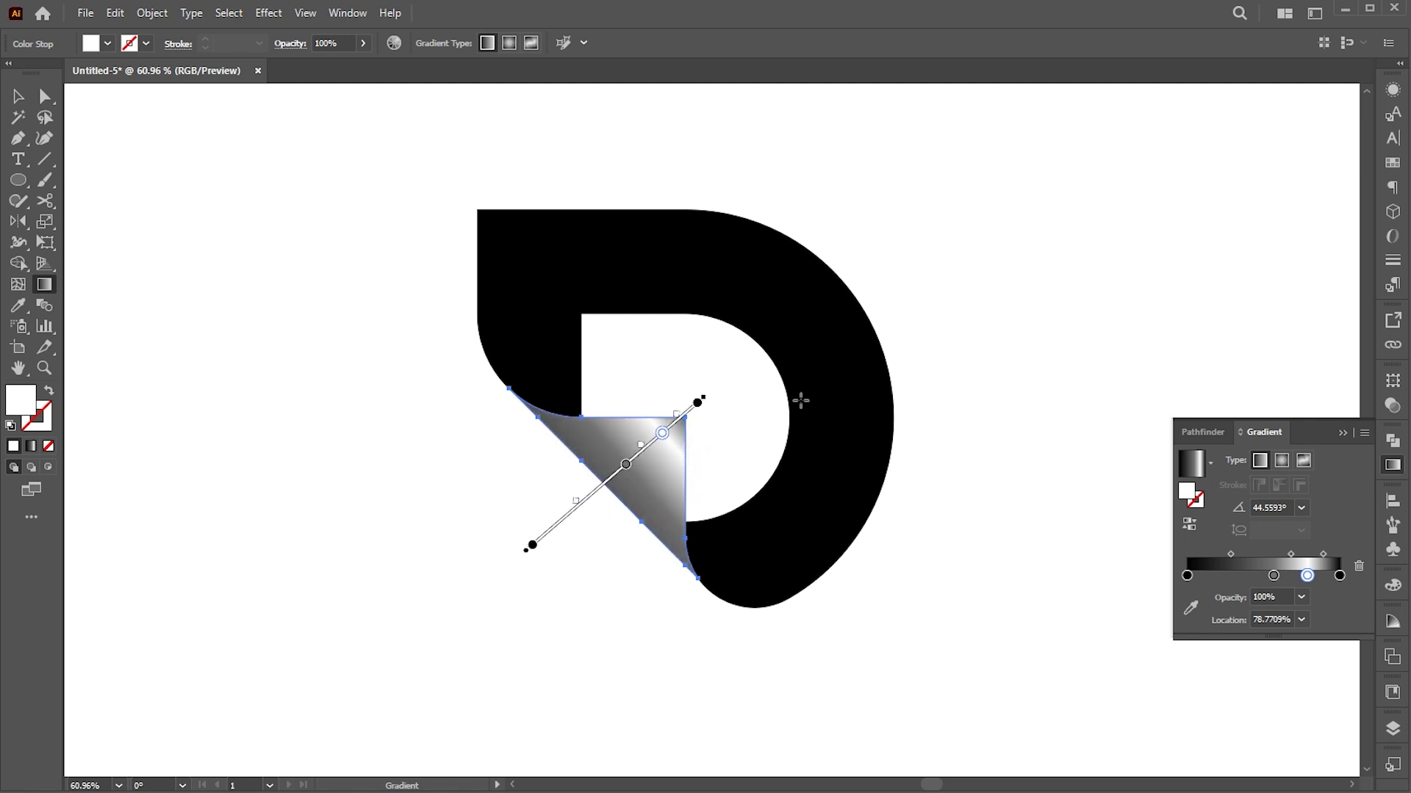
{"action": "key", "text": "v"}
{"action": "left_click", "coordinate": [933, 332]}
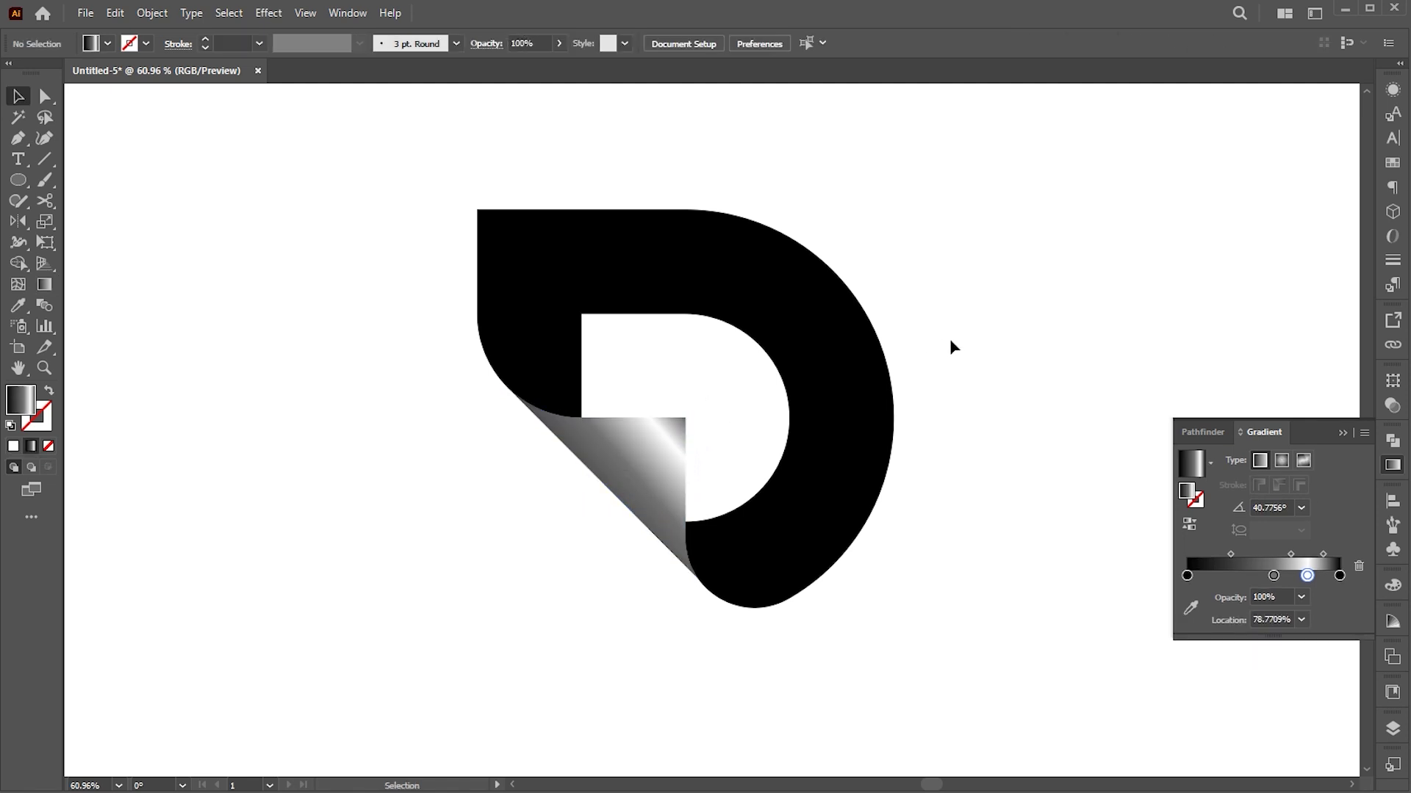
- Fill the D with the White, Black gradient preset and make its left stop red
{"action": "left_click", "coordinate": [800, 301]}
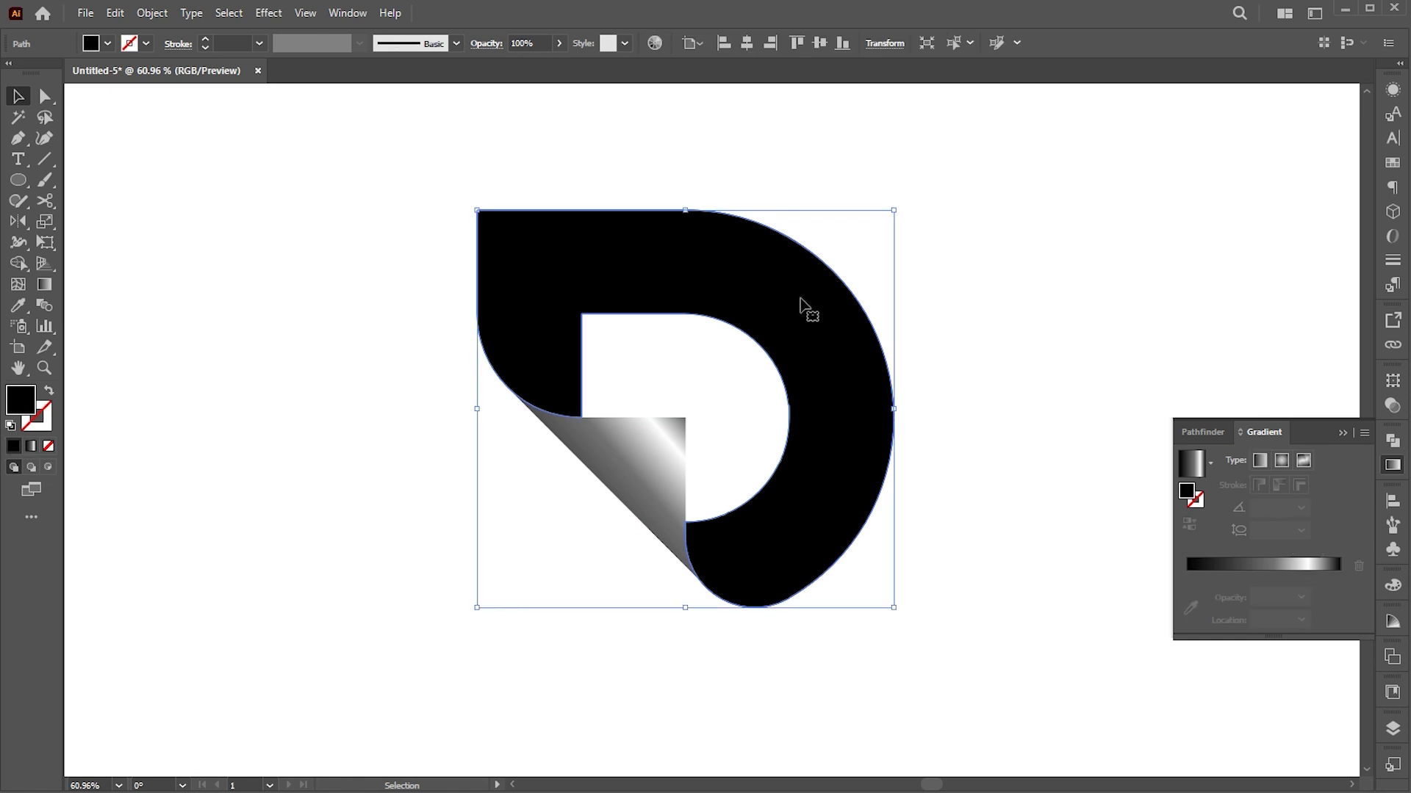
{"action": "left_click", "coordinate": [43, 291]}
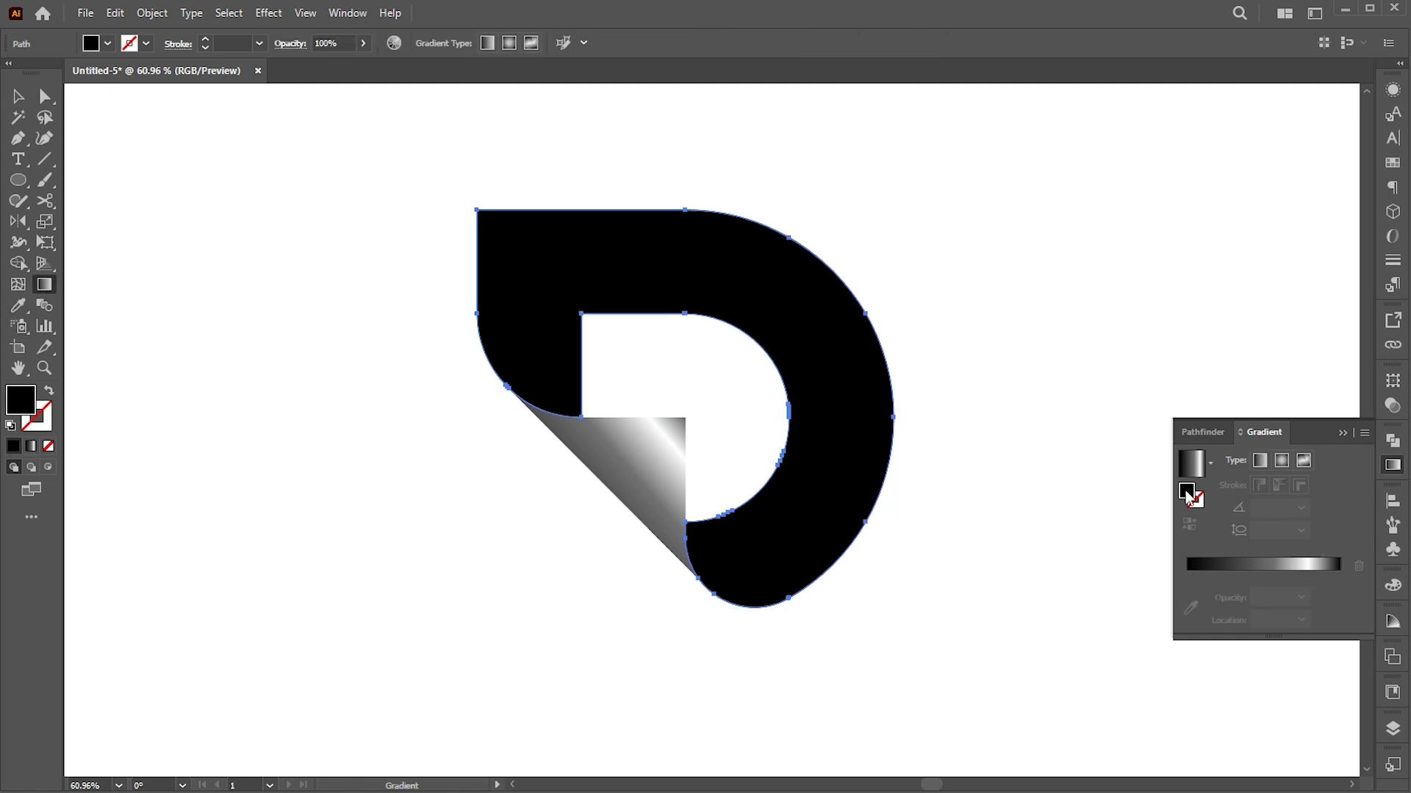
{"action": "left_click", "coordinate": [1195, 463]}
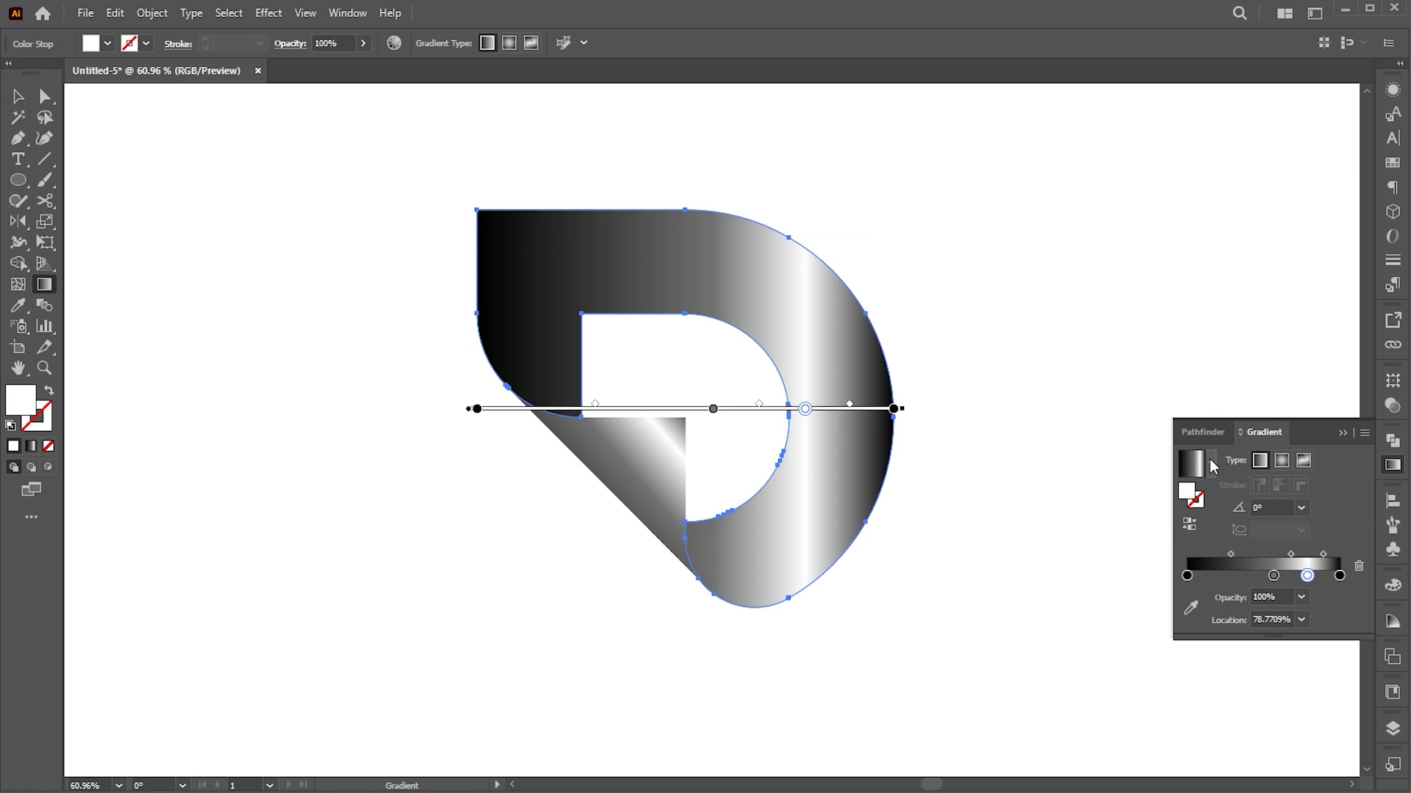
{"action": "left_click", "coordinate": [1210, 462]}
{"action": "left_click", "coordinate": [1175, 498]}
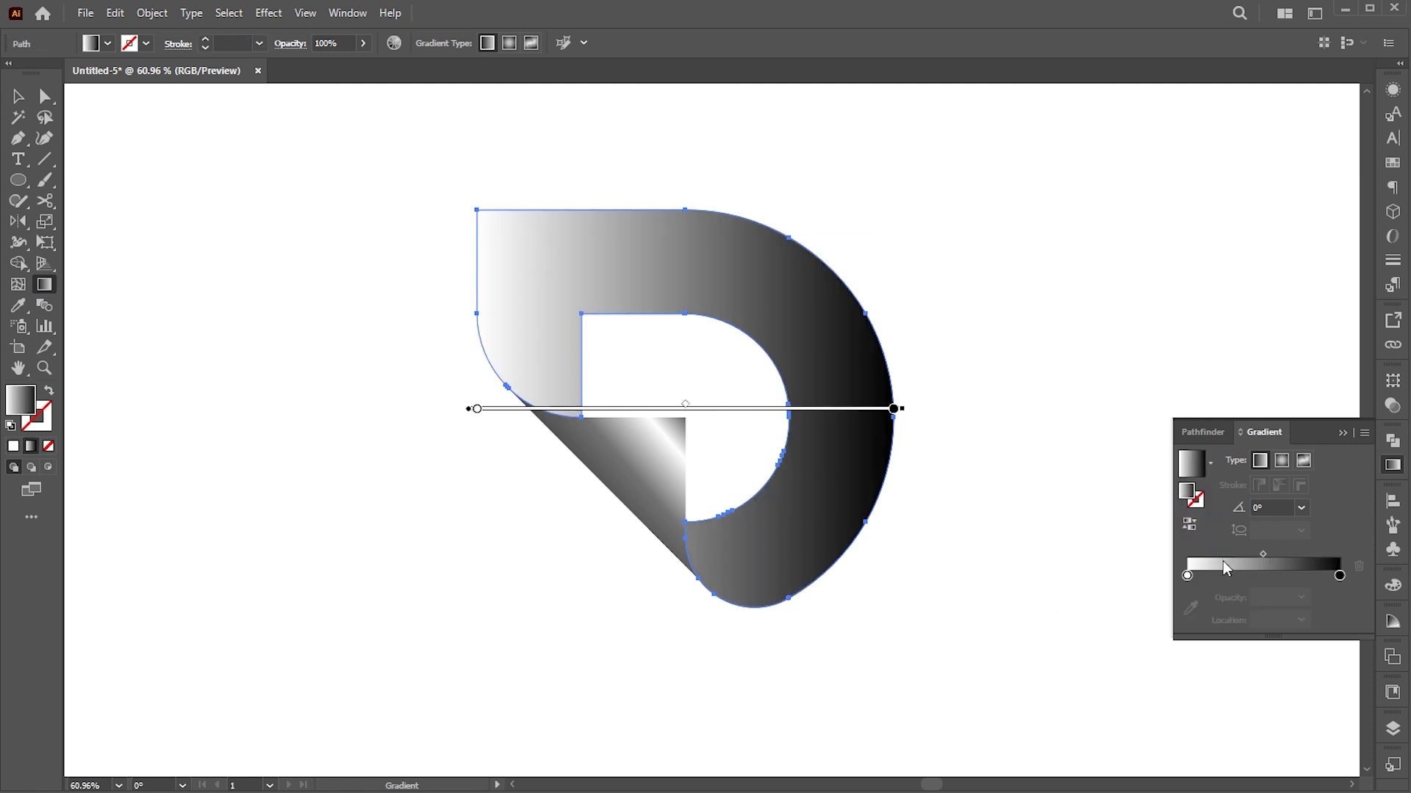
{"action": "double_click", "coordinate": [1188, 575]}
{"action": "left_click", "coordinate": [1164, 630]}
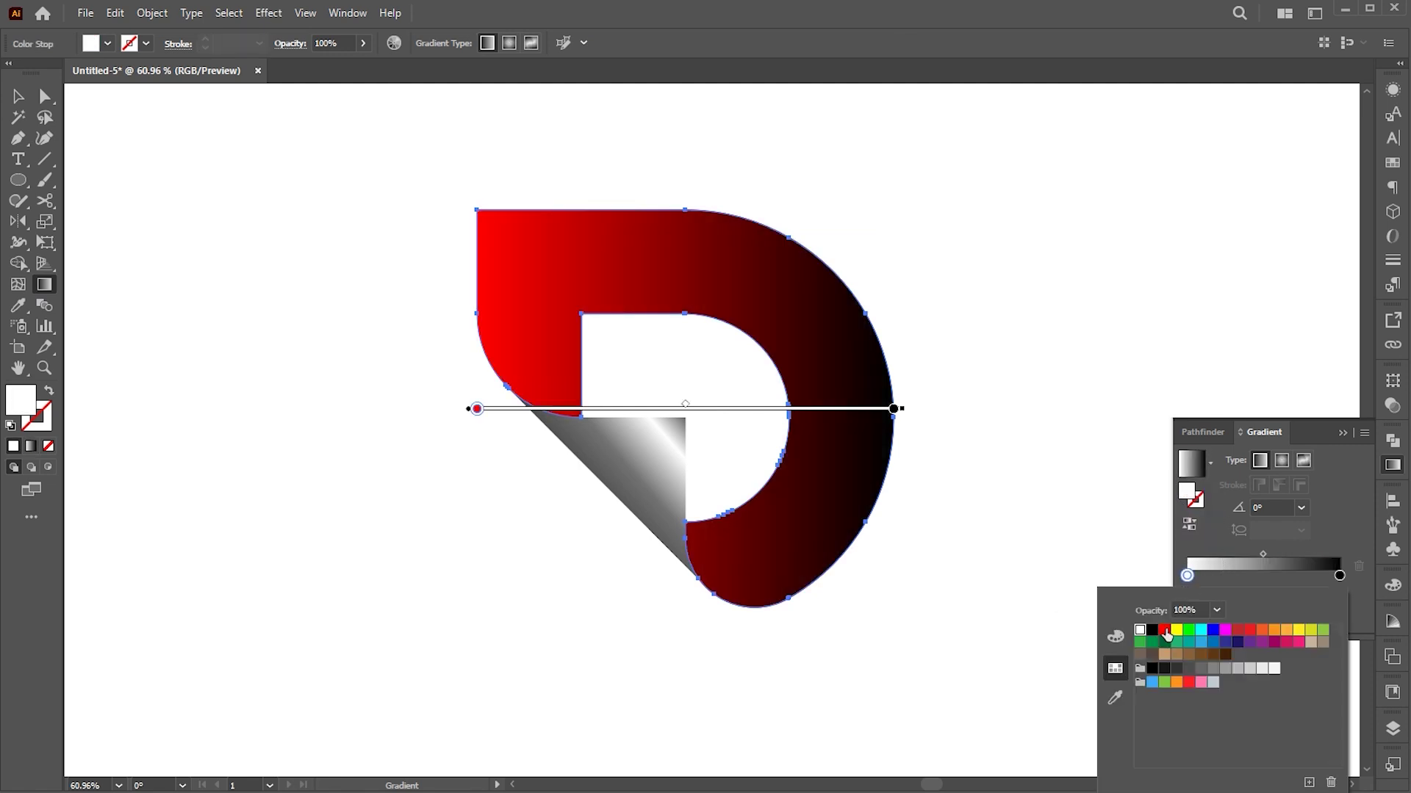
- Set the right gradient stop to red, then darken it to deep red with the R slider
{"action": "left_click", "coordinate": [1338, 576]}
{"action": "double_click", "coordinate": [1338, 576]}
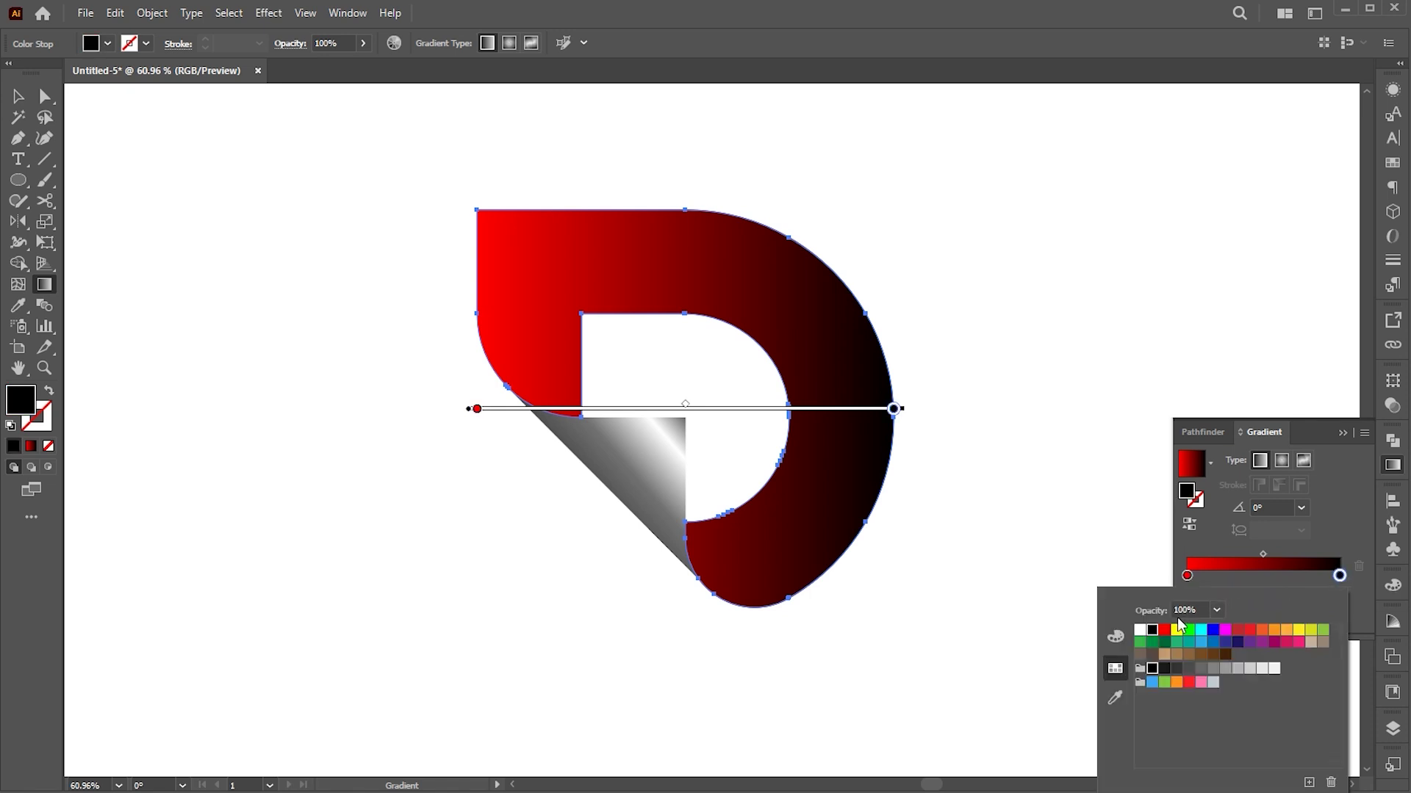
{"action": "left_click", "coordinate": [1163, 631]}
{"action": "left_click", "coordinate": [1117, 637]}
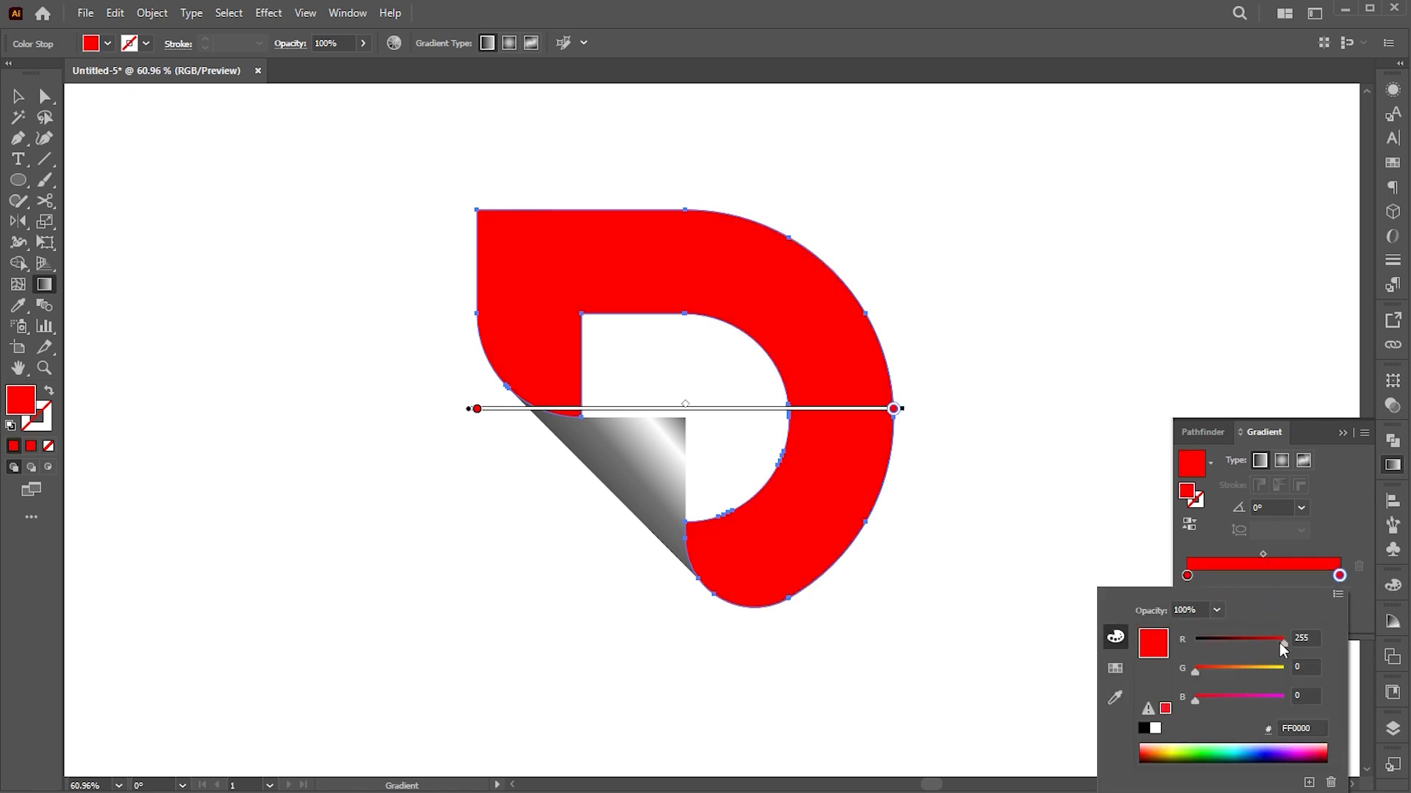
{"action": "left_click_drag", "start_coordinate": [1280, 642], "coordinate": [1233, 643]}
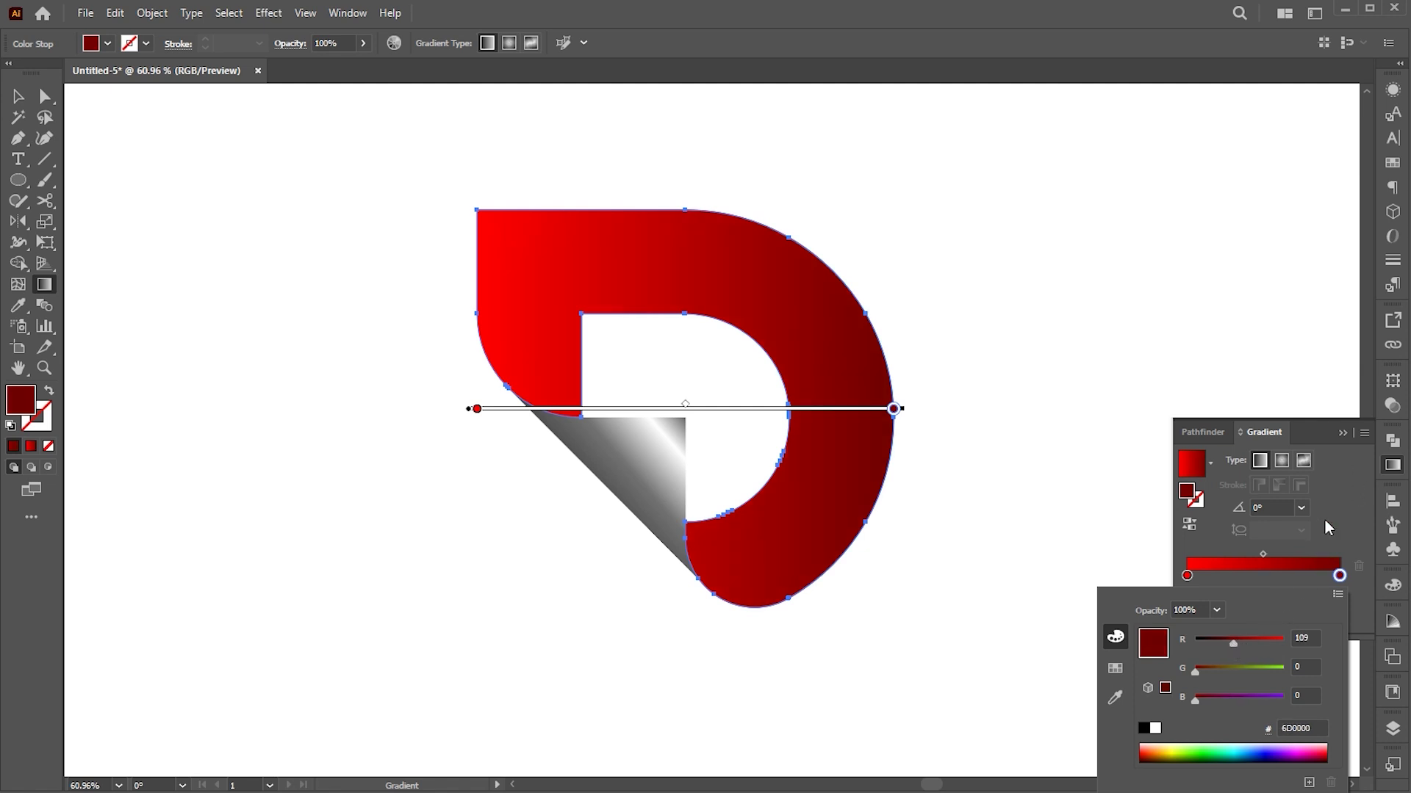
{"action": "left_click", "coordinate": [1343, 438]}
- Redraw the gradient diagonally across the D at about -131.8°, then deselect
{"action": "left_click_drag", "start_coordinate": [723, 311], "coordinate": [590, 460]}
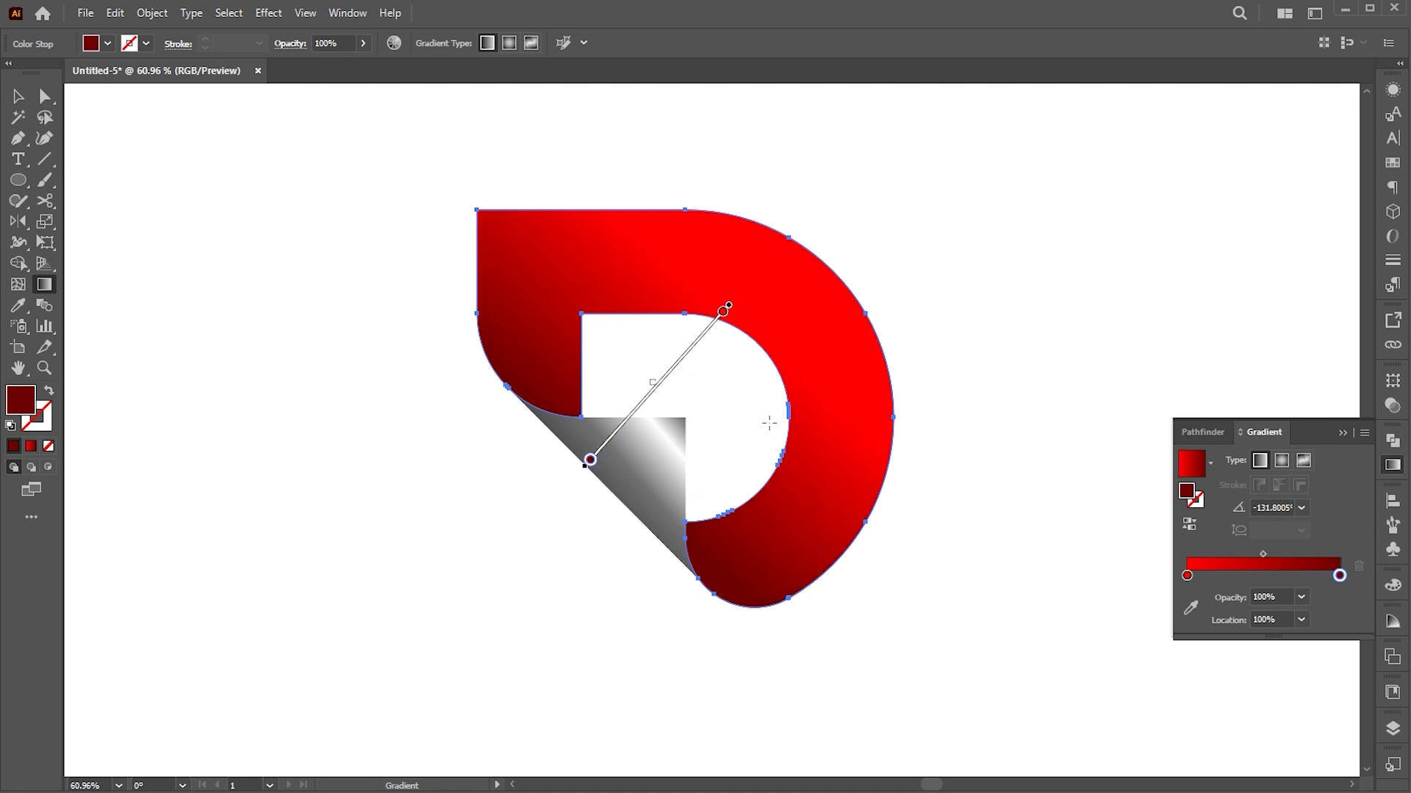
{"action": "key", "text": "v"}
{"action": "left_click", "coordinate": [976, 394]}
{"action": "left_click_drag", "start_coordinate": [959, 394], "coordinate": [971, 388]}
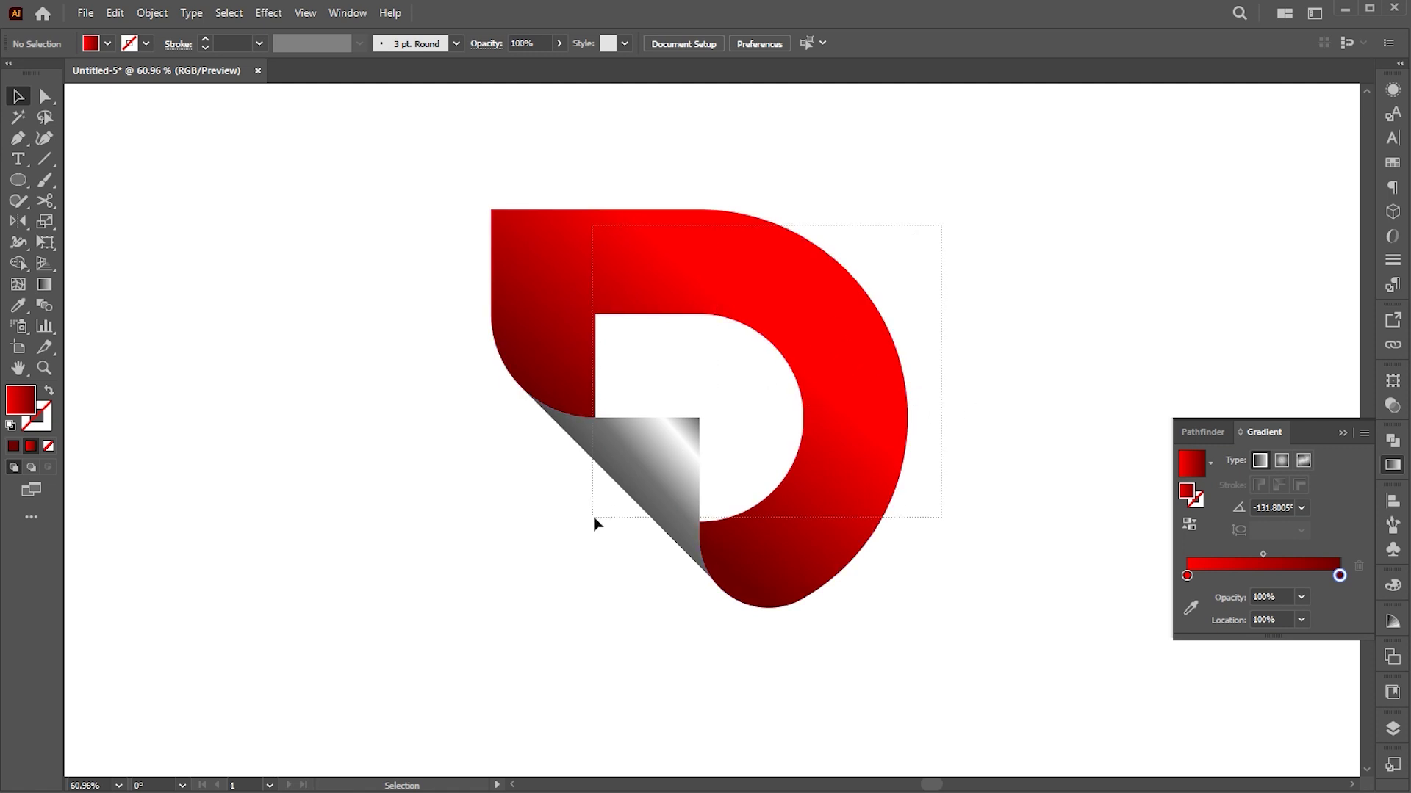
- Copy the whole logo, paste it in front, and give the copy a white outline with no fill
{"action": "key", "text": "ctrl+a"}
{"action": "left_click", "coordinate": [117, 14]}
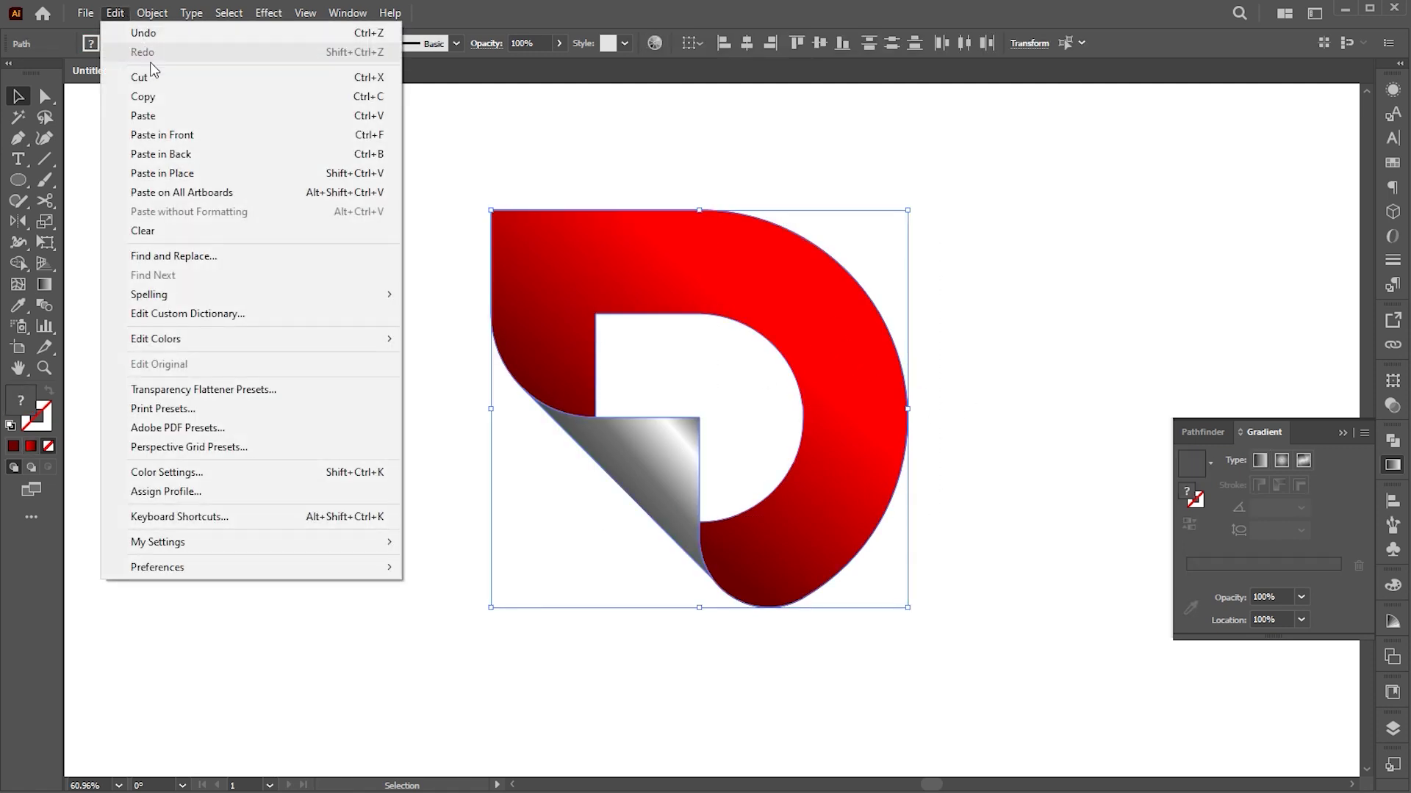
{"action": "left_click", "coordinate": [158, 98]}
{"action": "left_click", "coordinate": [121, 15]}
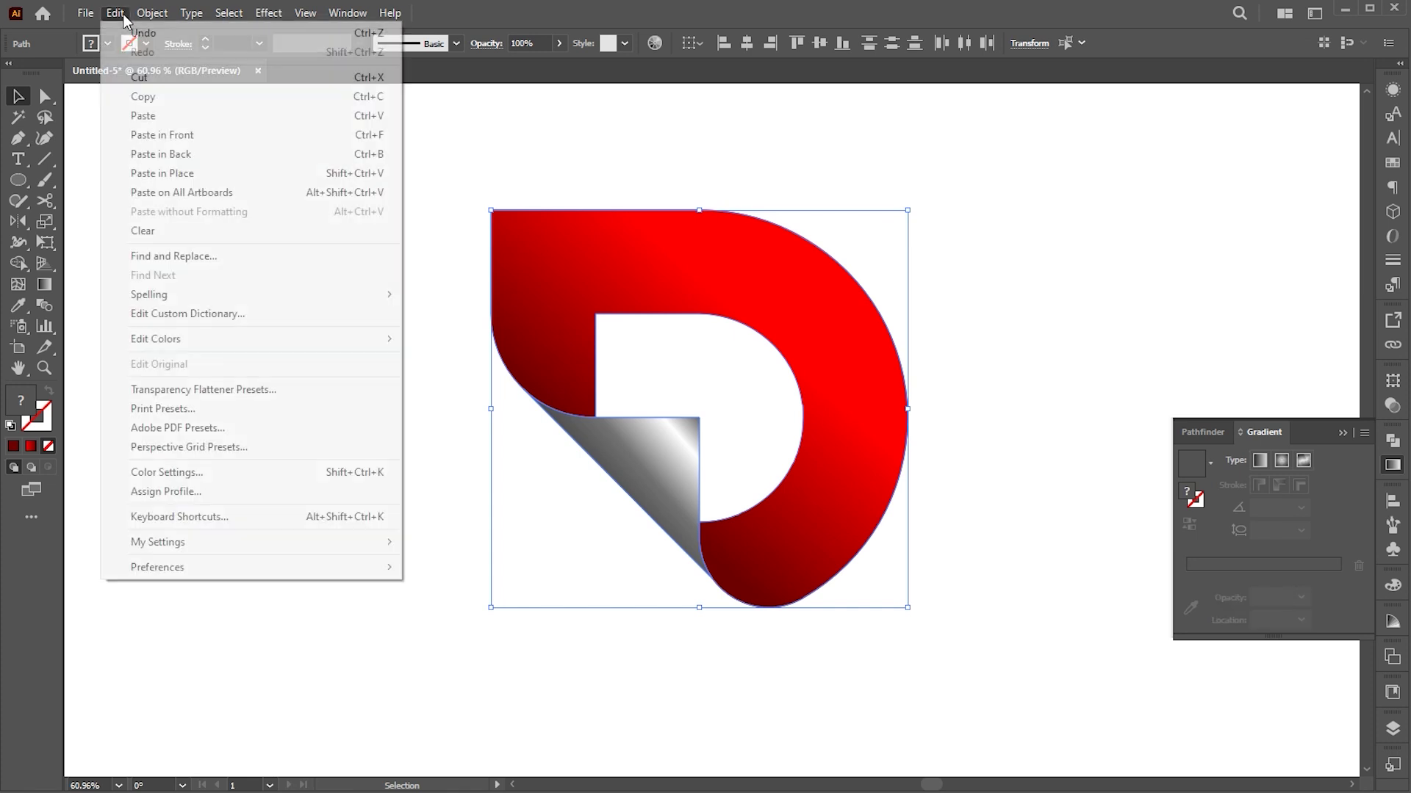
{"action": "left_click", "coordinate": [158, 135]}
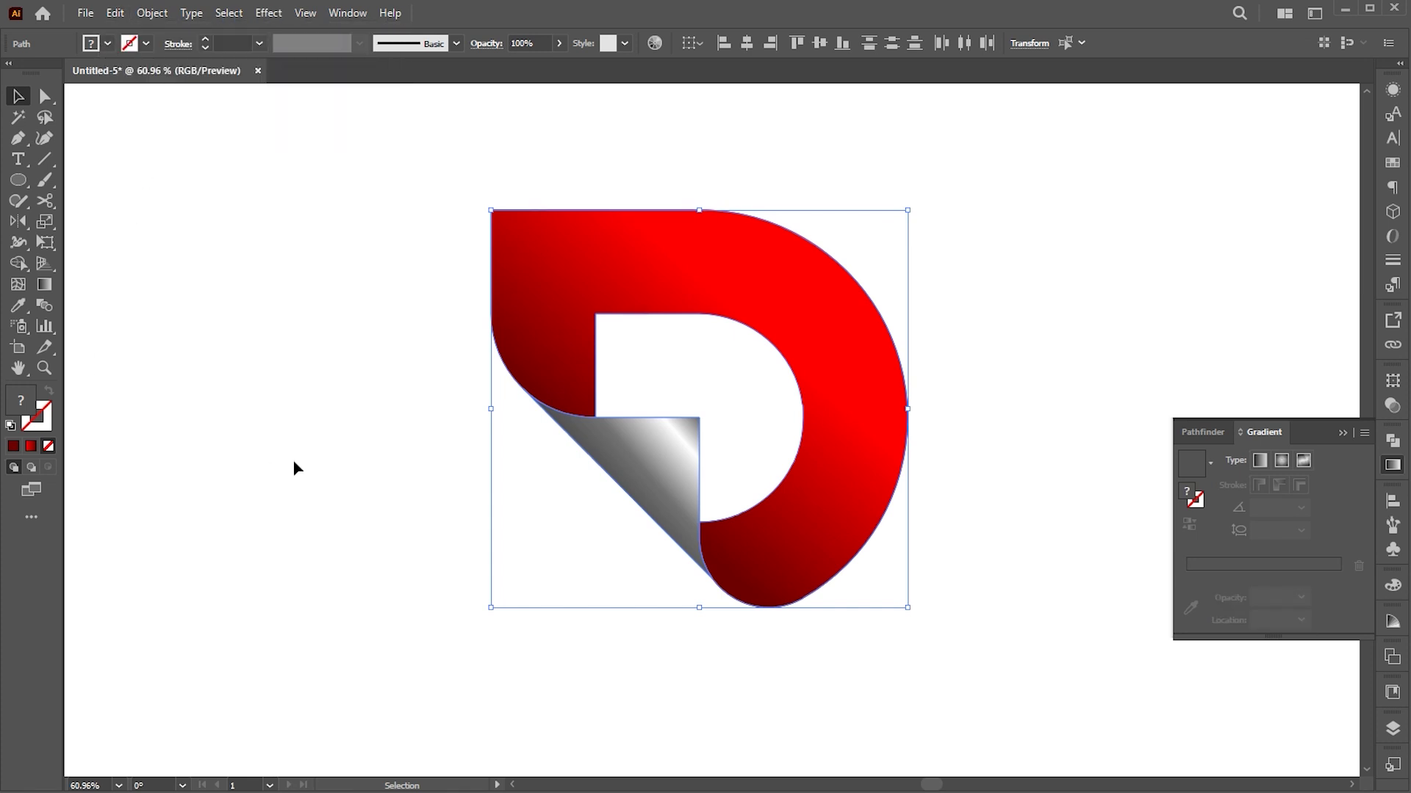
{"action": "key", "text": "i"}
{"action": "left_click", "coordinate": [276, 357]}
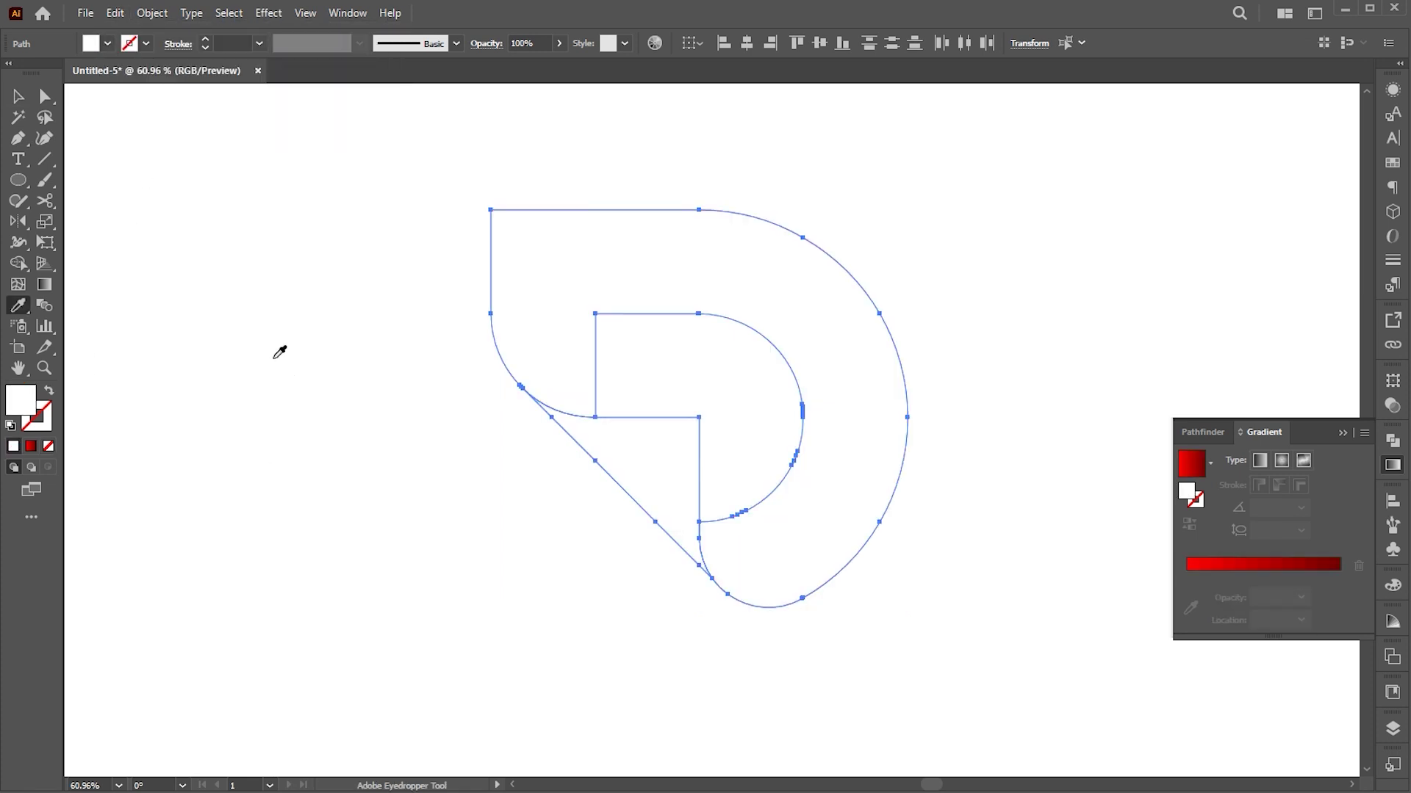
{"action": "left_click", "coordinate": [51, 394]}
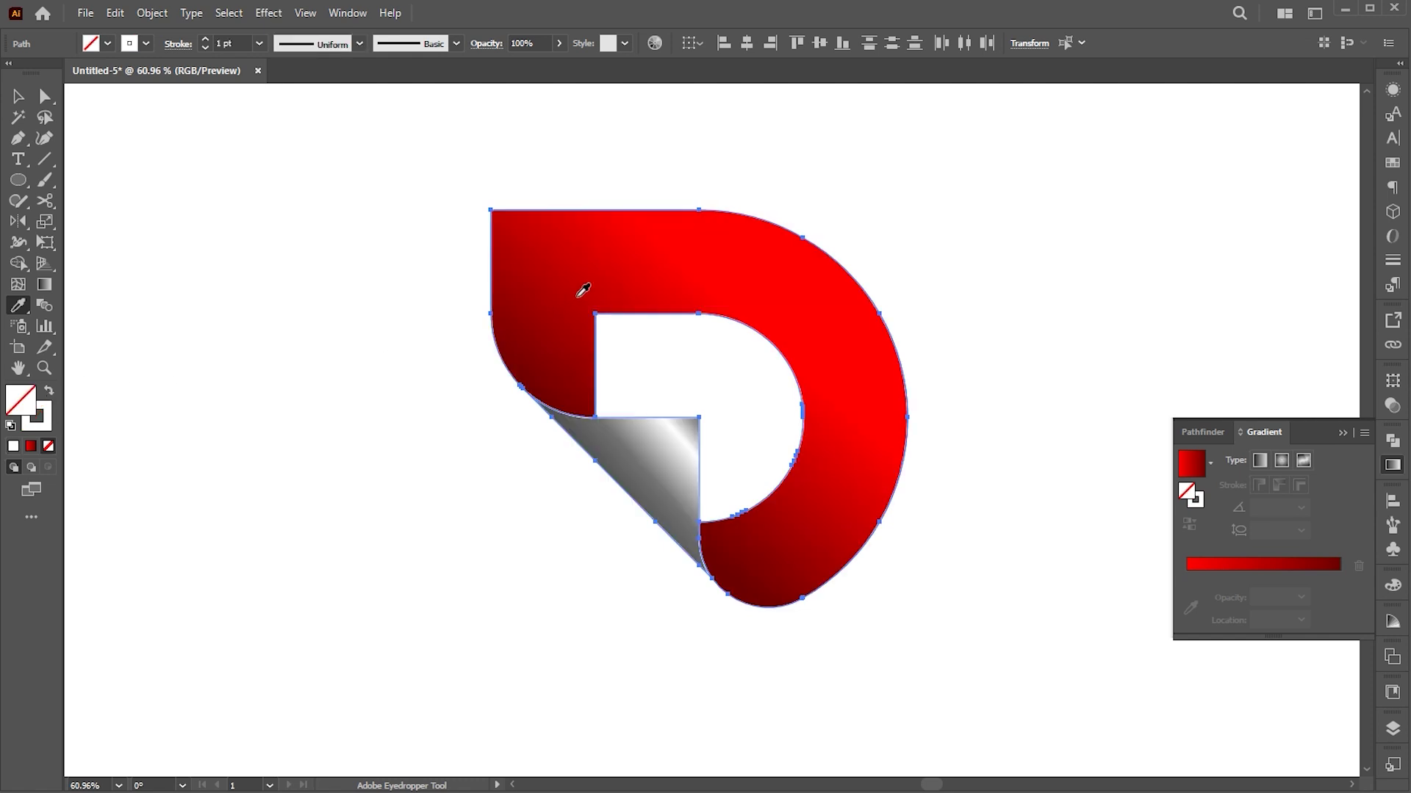
- Group the white outline copy, send it to the back, and increase its stroke weight
{"action": "key", "text": "ctrl+g"}
{"action": "key", "text": "v"}
{"action": "right_click", "coordinate": [654, 316]}
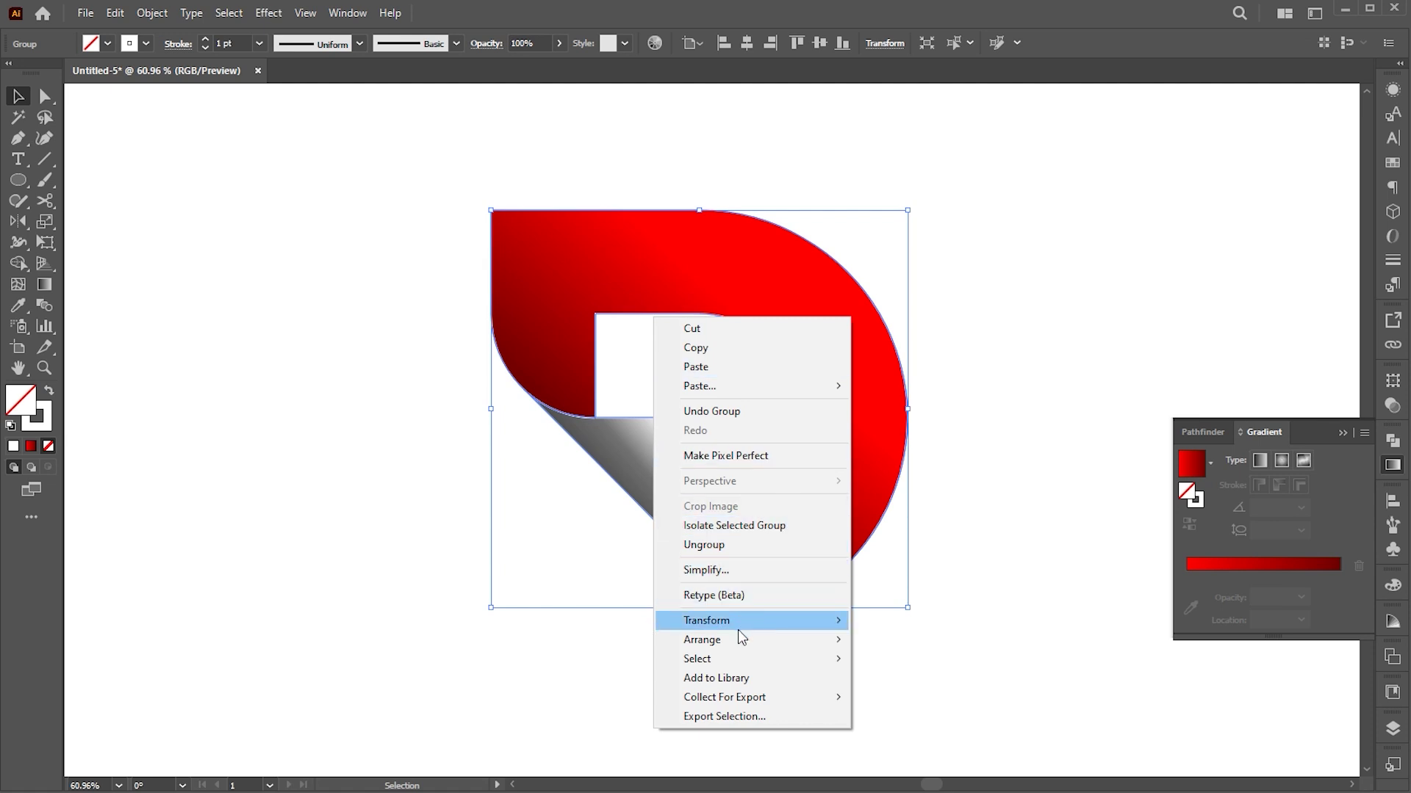
{"action": "mouse_move", "coordinate": [808, 641]}
{"action": "left_click", "coordinate": [964, 694]}
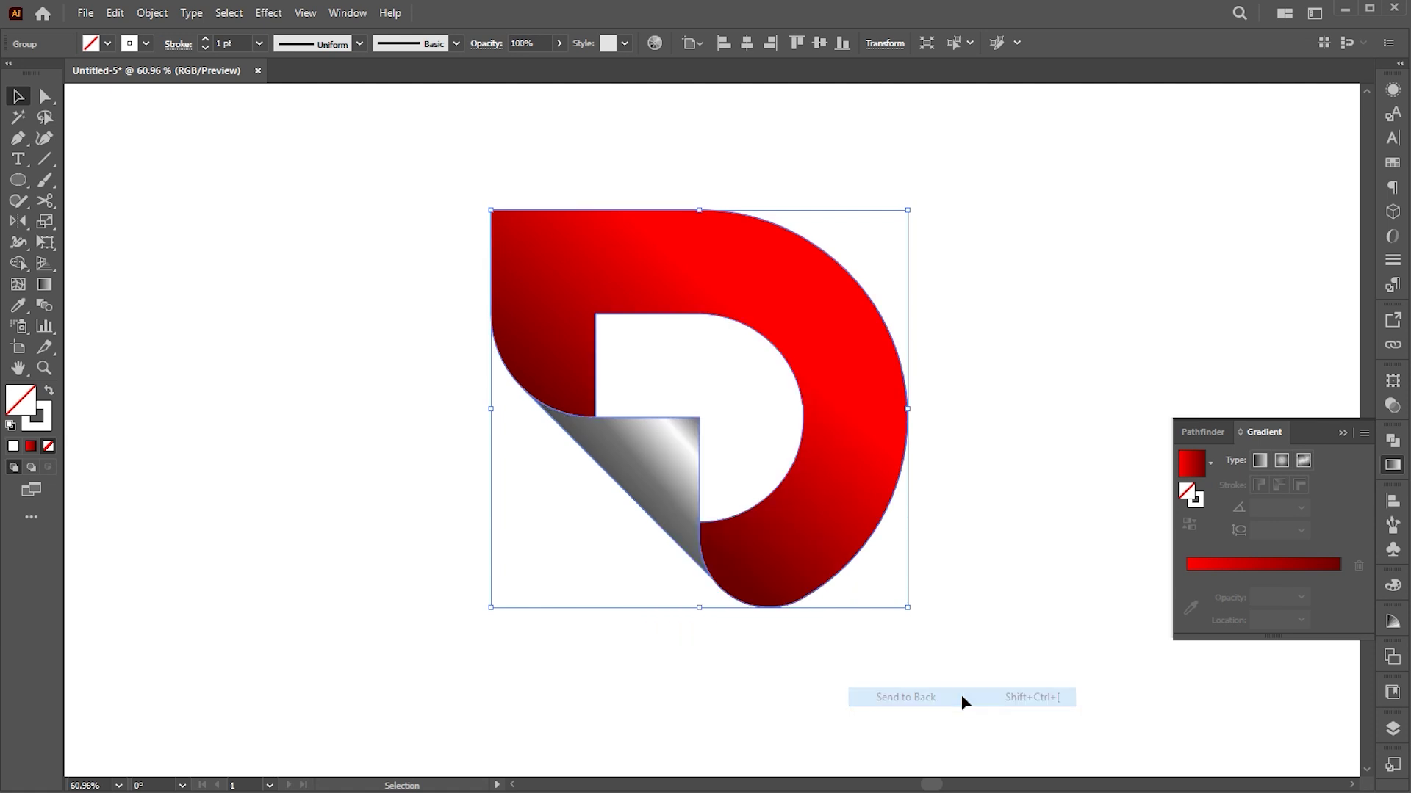
{"action": "left_click", "coordinate": [241, 46]}
{"action": "key", "text": "Up"}
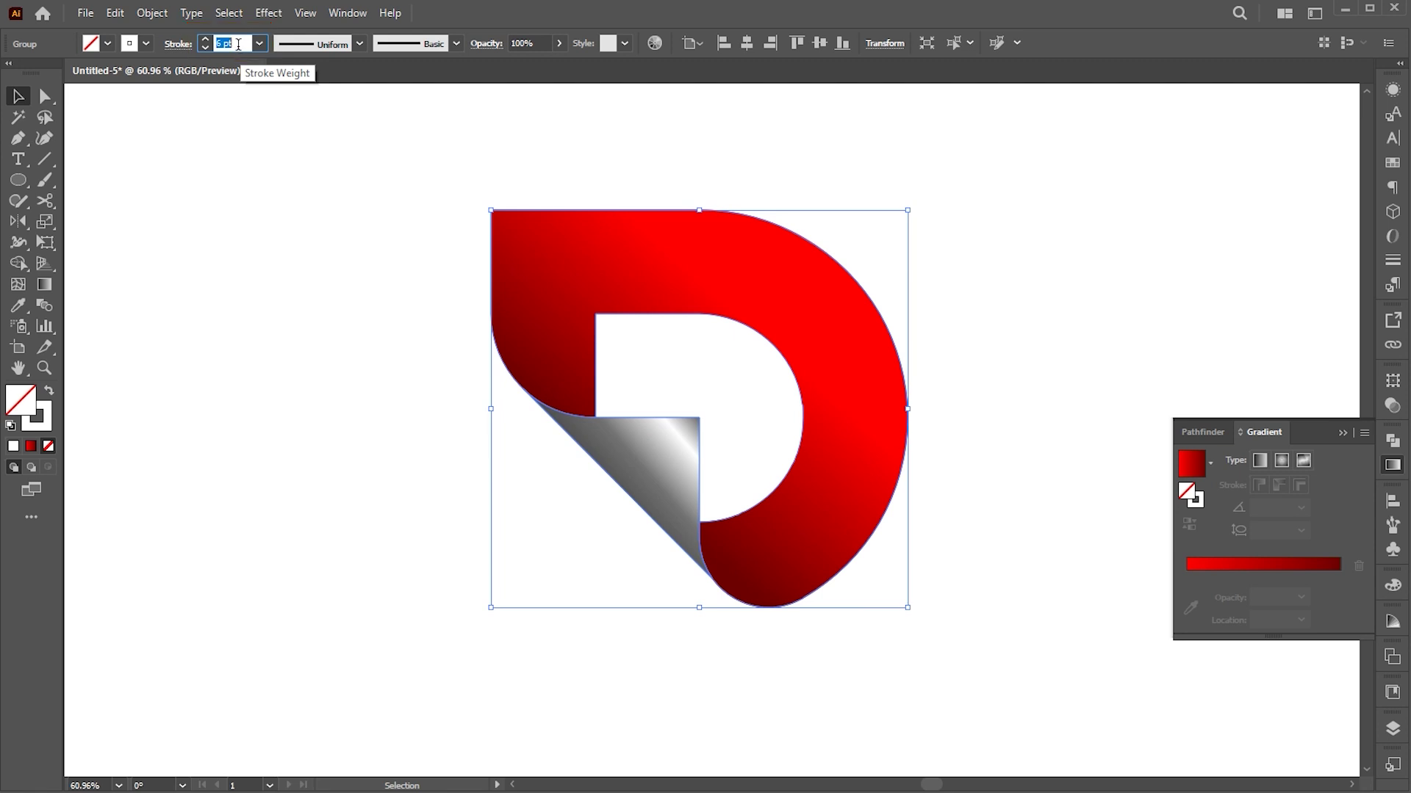
- Copy the white outline group and paste it in front
{"action": "left_click", "coordinate": [116, 16]}
{"action": "left_click", "coordinate": [147, 97]}
{"action": "left_click", "coordinate": [120, 16]}
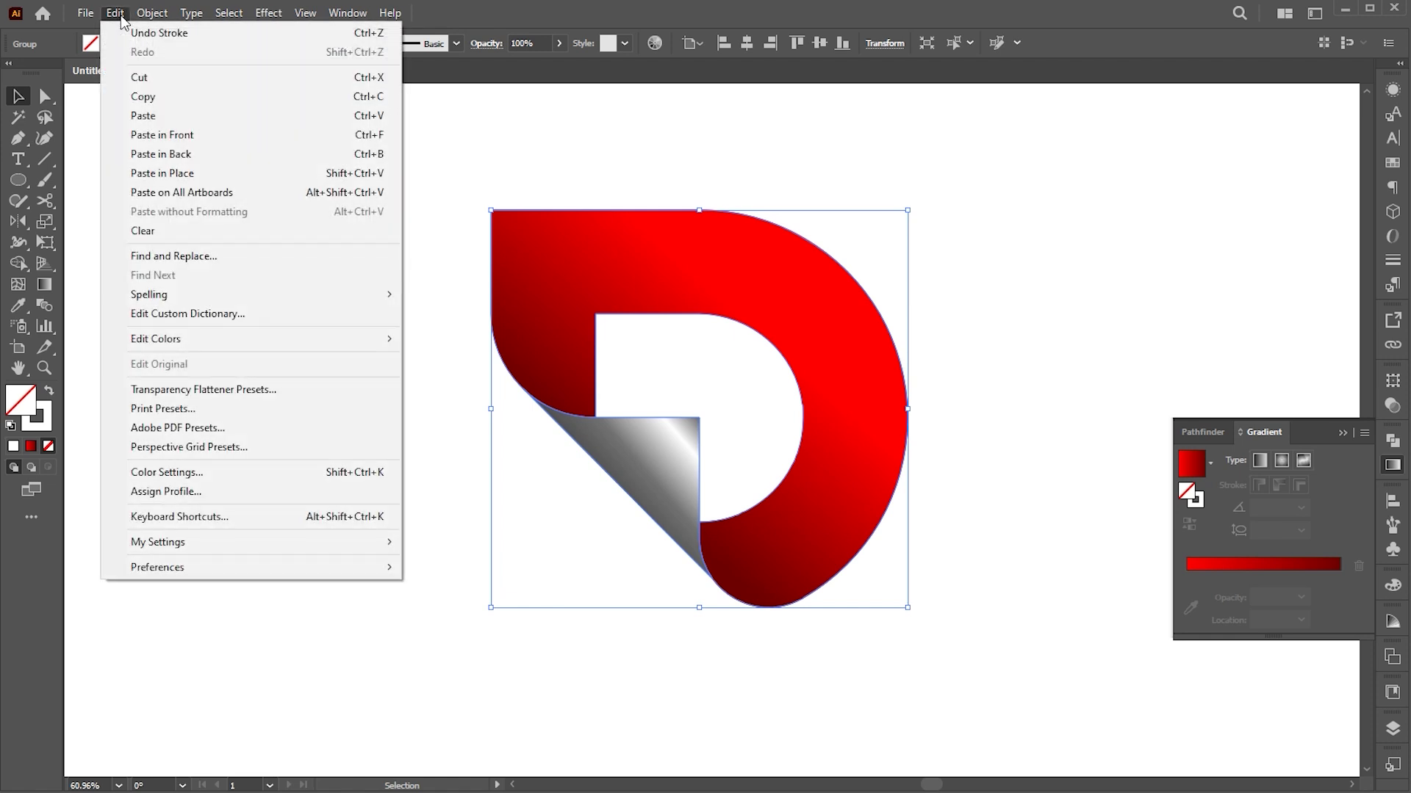
{"action": "left_click", "coordinate": [165, 134]}
- Stroke the copy light grey DDDDDD and send it behind everything
{"action": "left_click", "coordinate": [50, 423]}
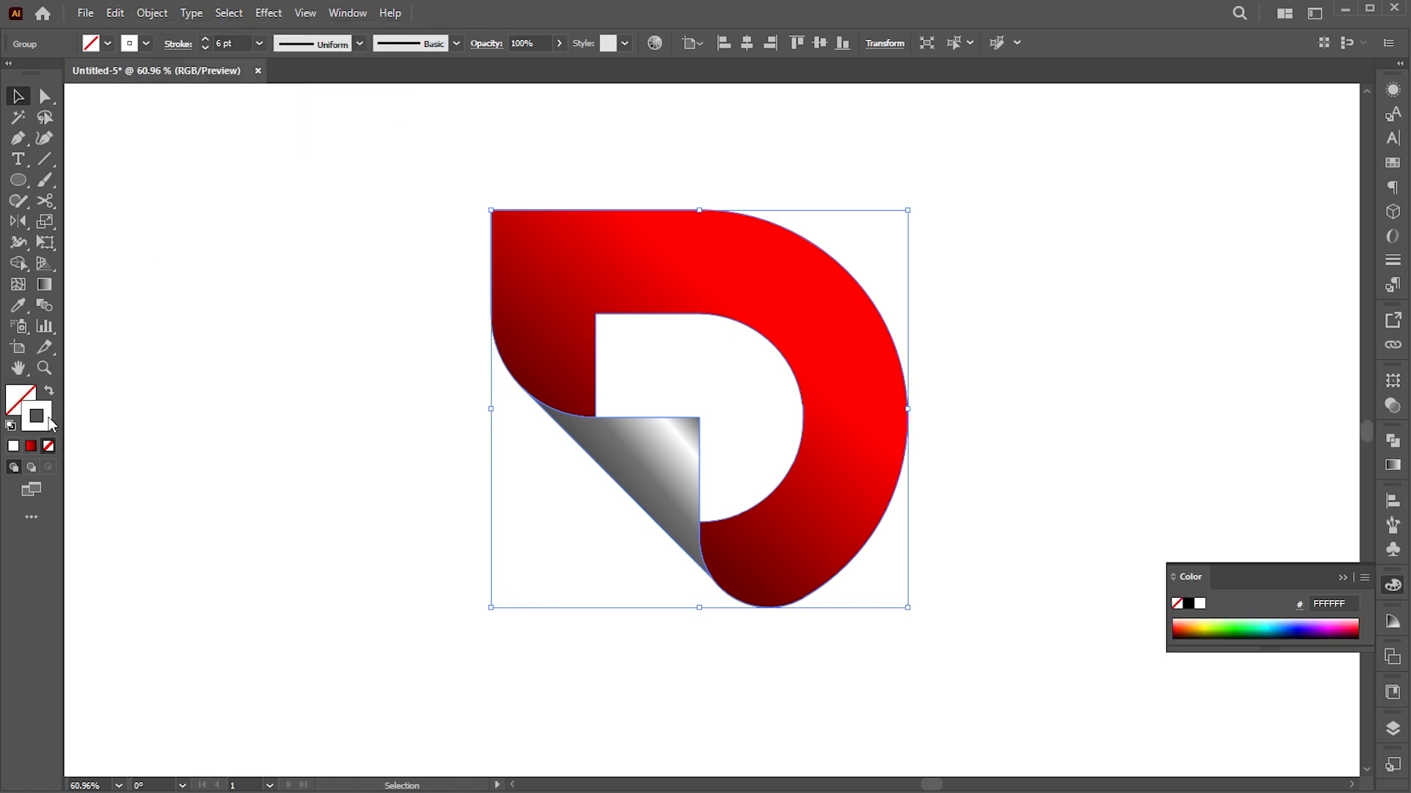
{"action": "double_click", "coordinate": [50, 423]}
{"action": "left_click_drag", "start_coordinate": [948, 173], "coordinate": [854, 191]}
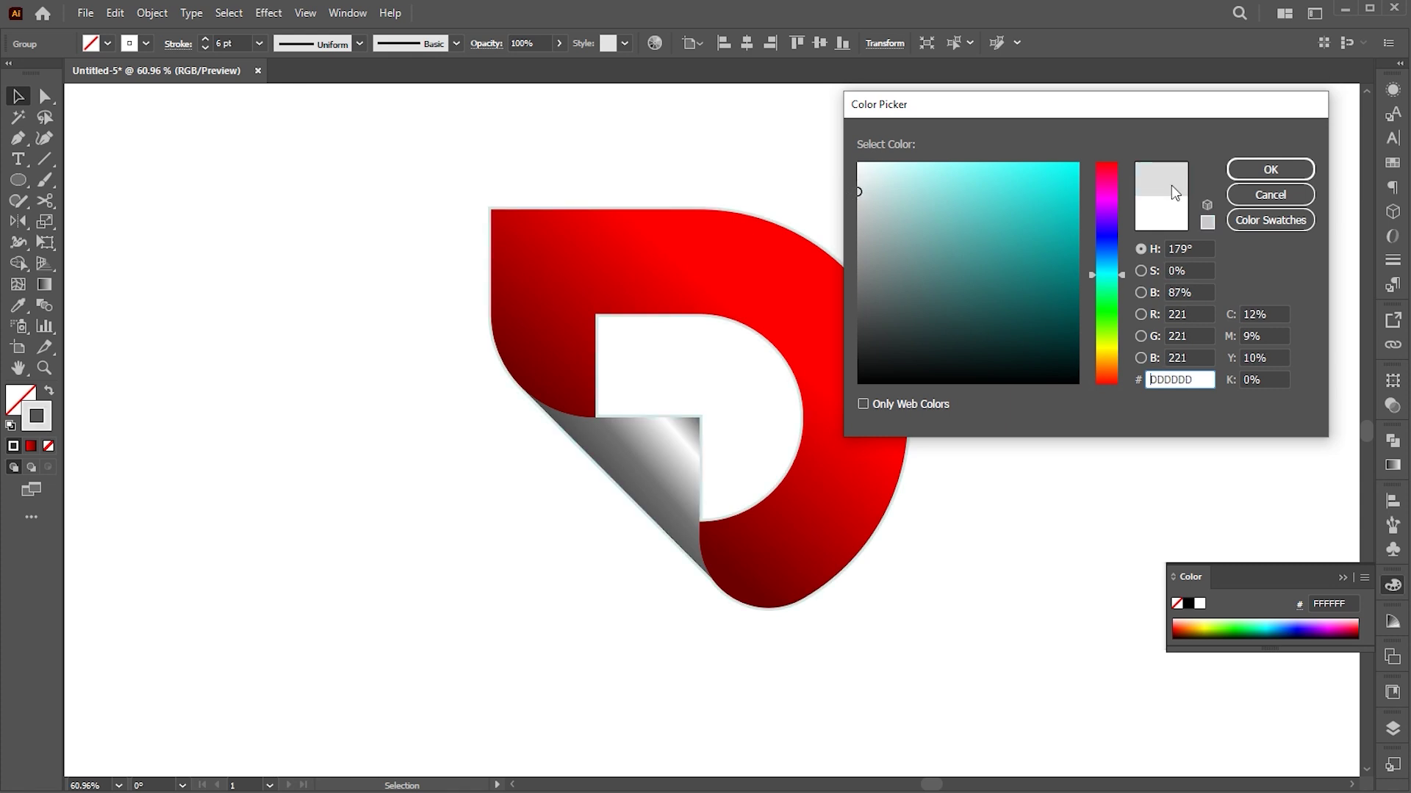
{"action": "left_click", "coordinate": [1270, 169]}
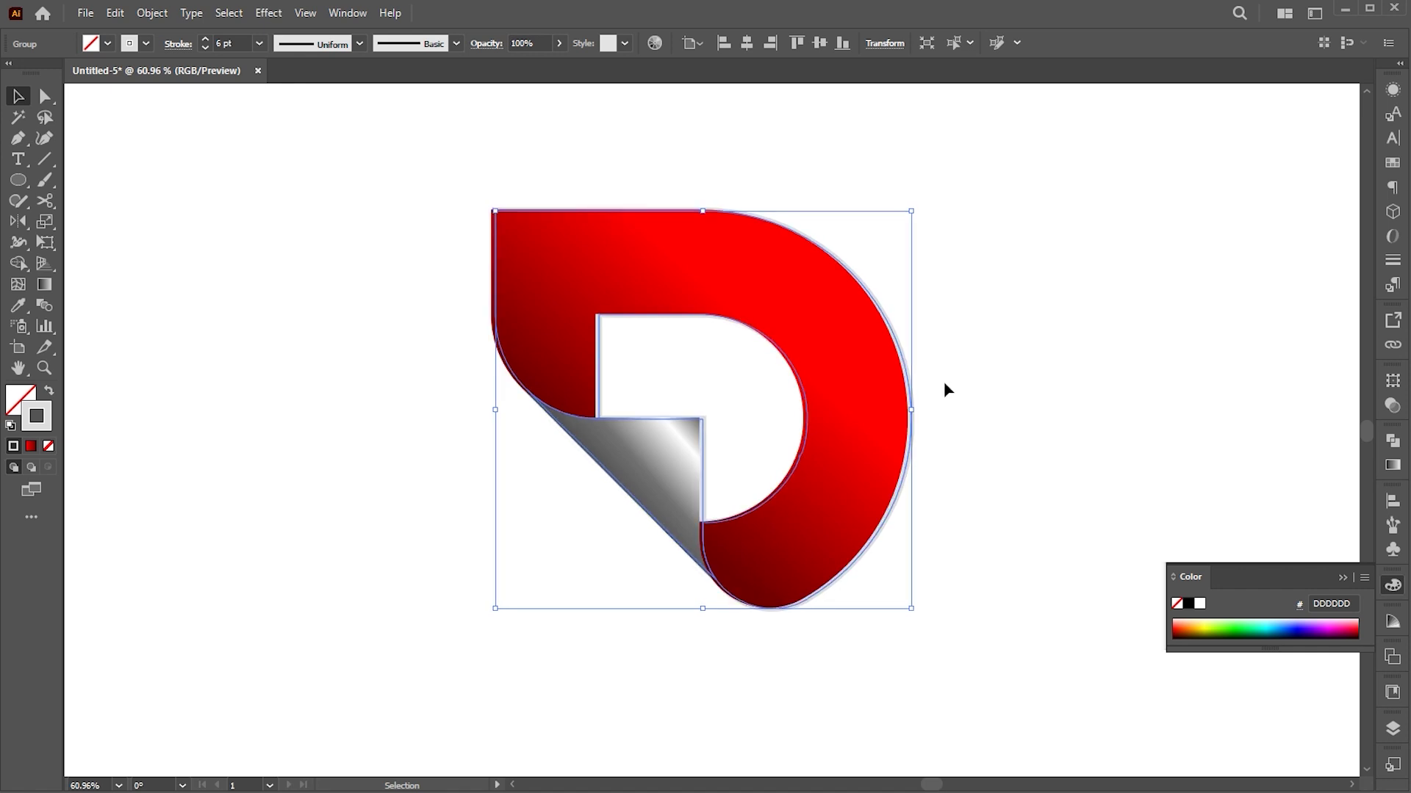
{"action": "right_click", "coordinate": [906, 373]}
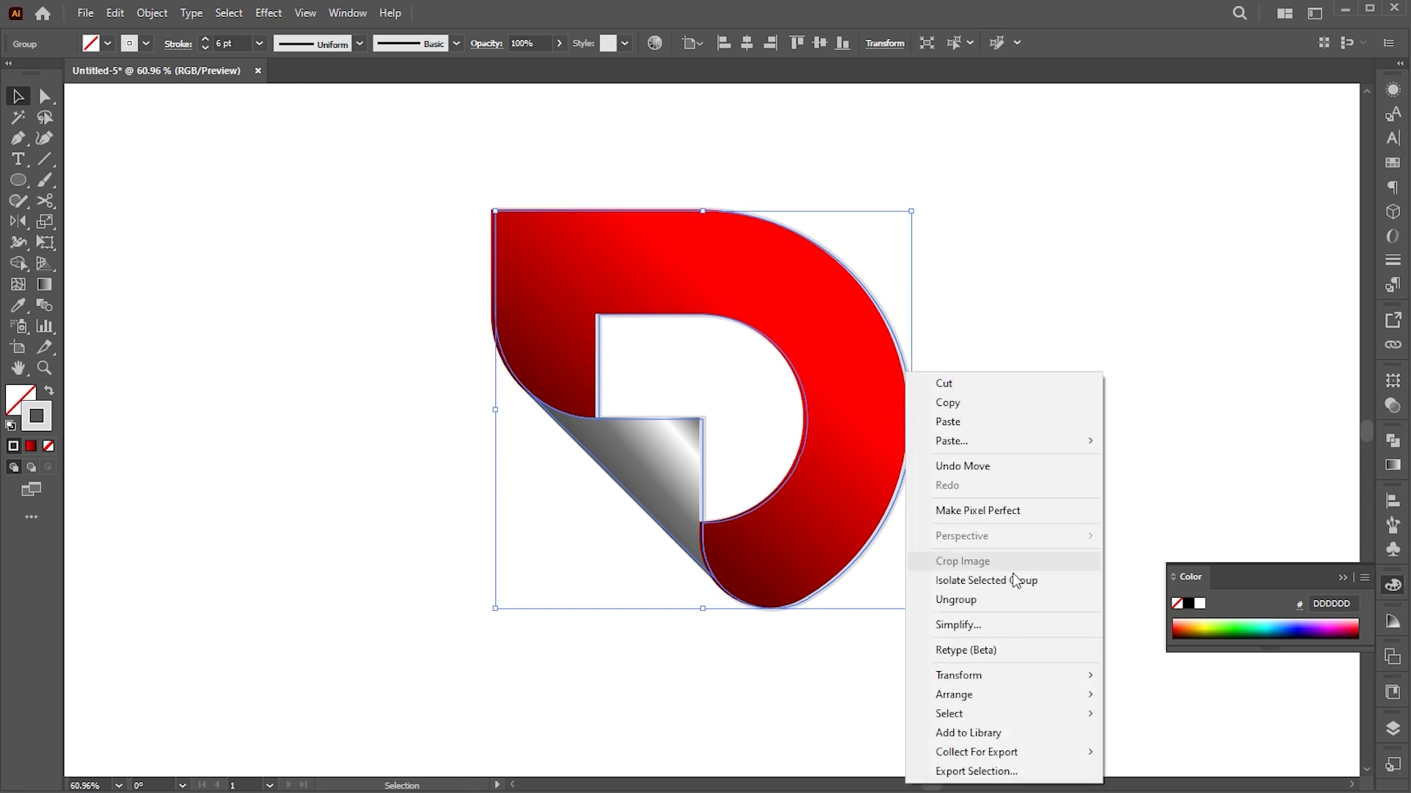
{"action": "mouse_move", "coordinate": [955, 694]}
{"action": "left_click", "coordinate": [1155, 749]}
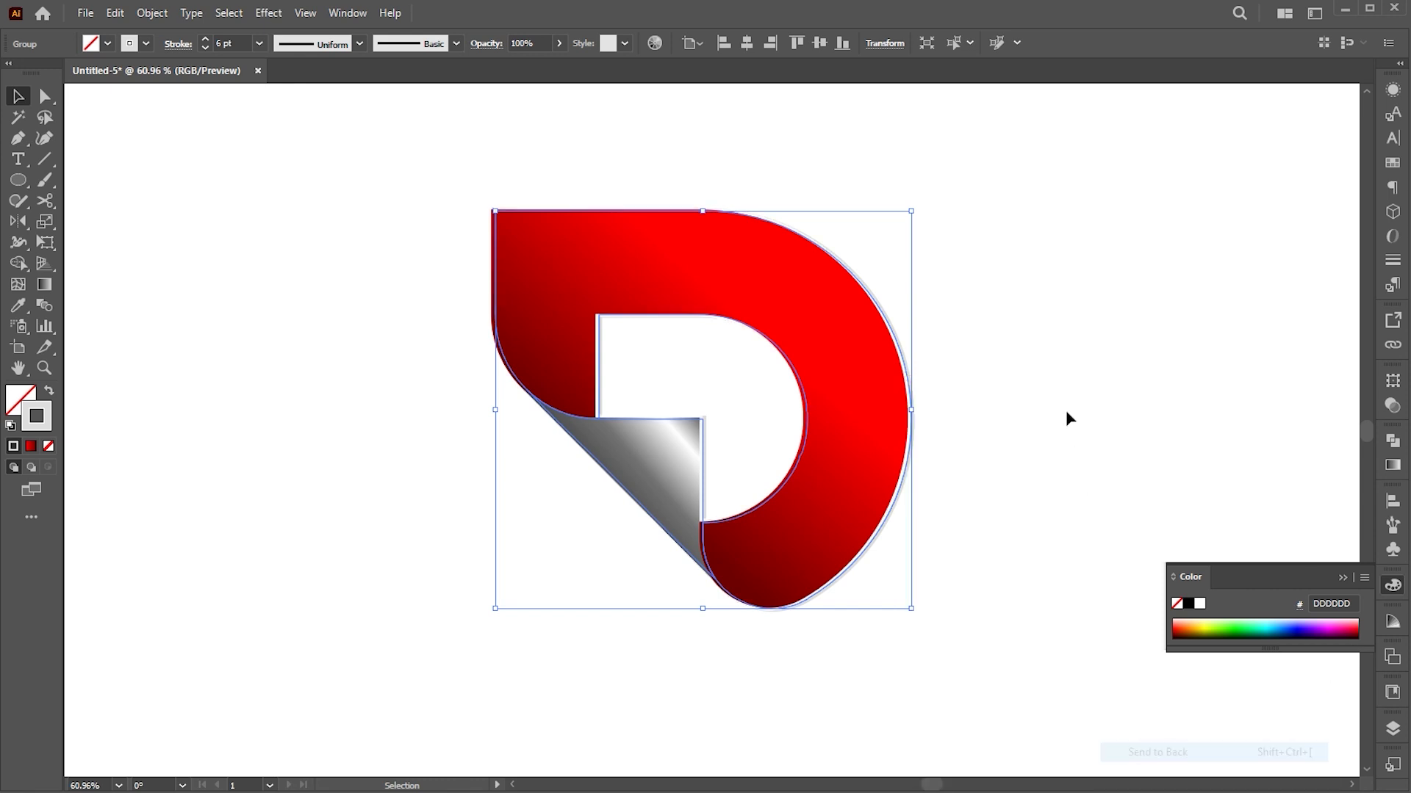
- Select the red D and apply Object > Path > Offset Path with a -4 px offset
{"action": "left_click", "coordinate": [1047, 358]}
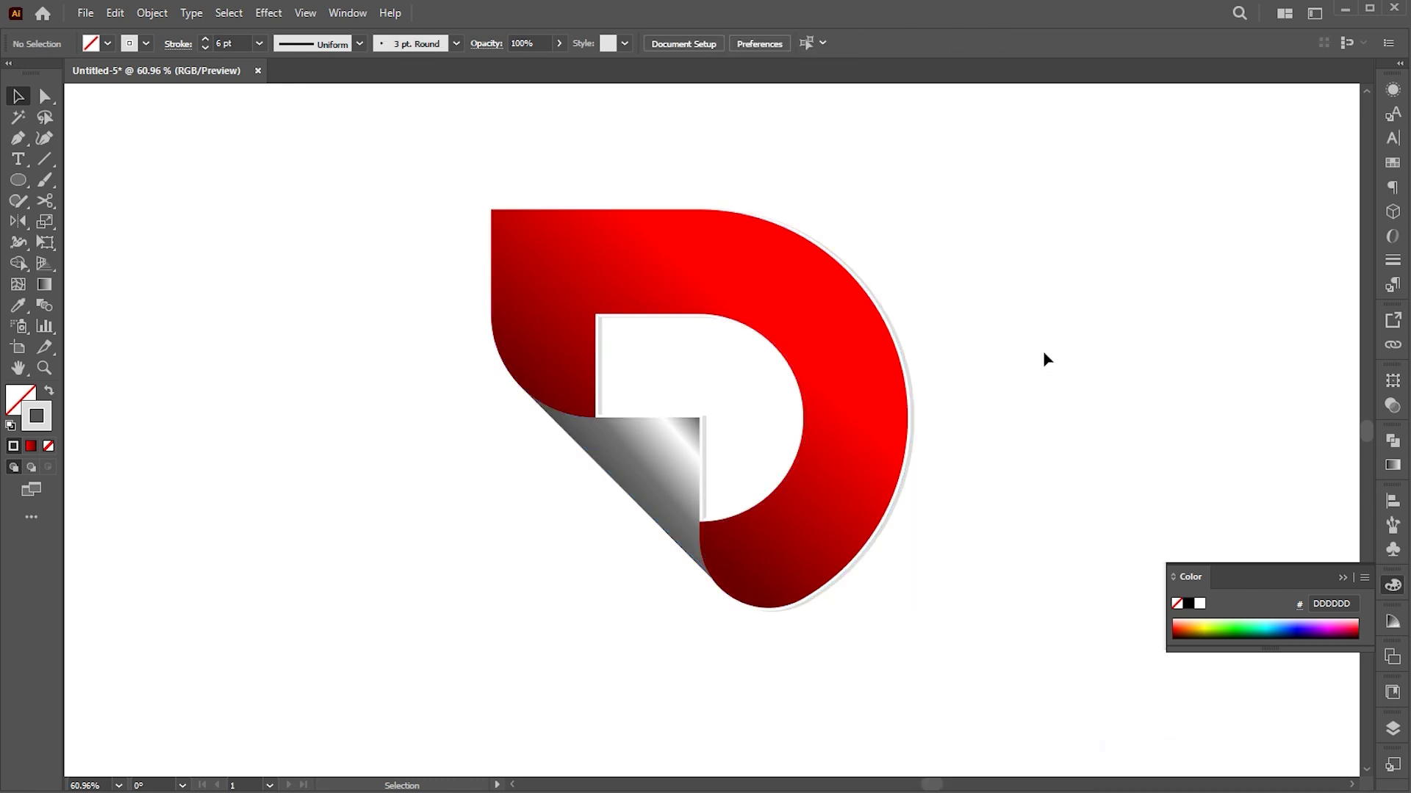
{"action": "left_click", "coordinate": [739, 262]}
{"action": "left_click", "coordinate": [153, 13]}
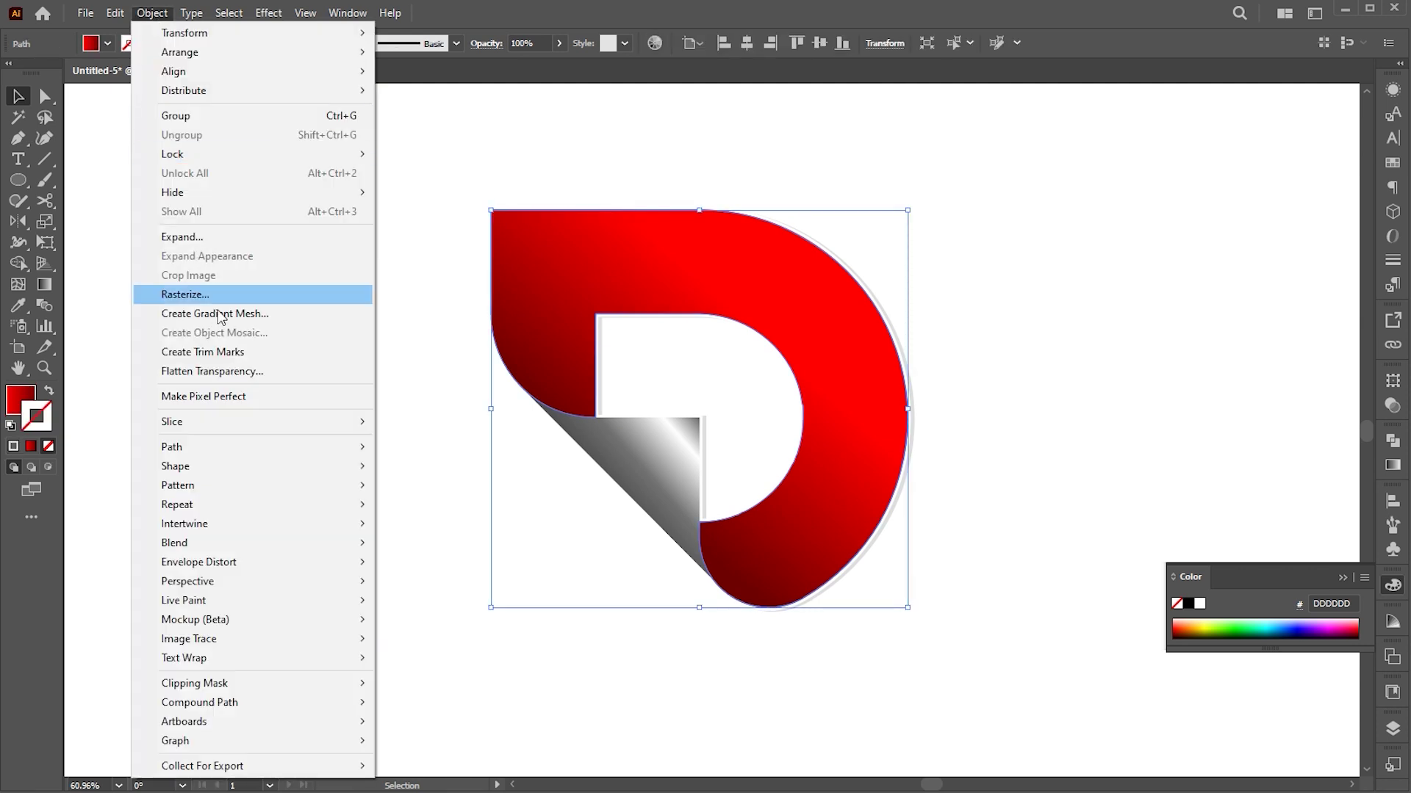
{"action": "mouse_move", "coordinate": [214, 449]}
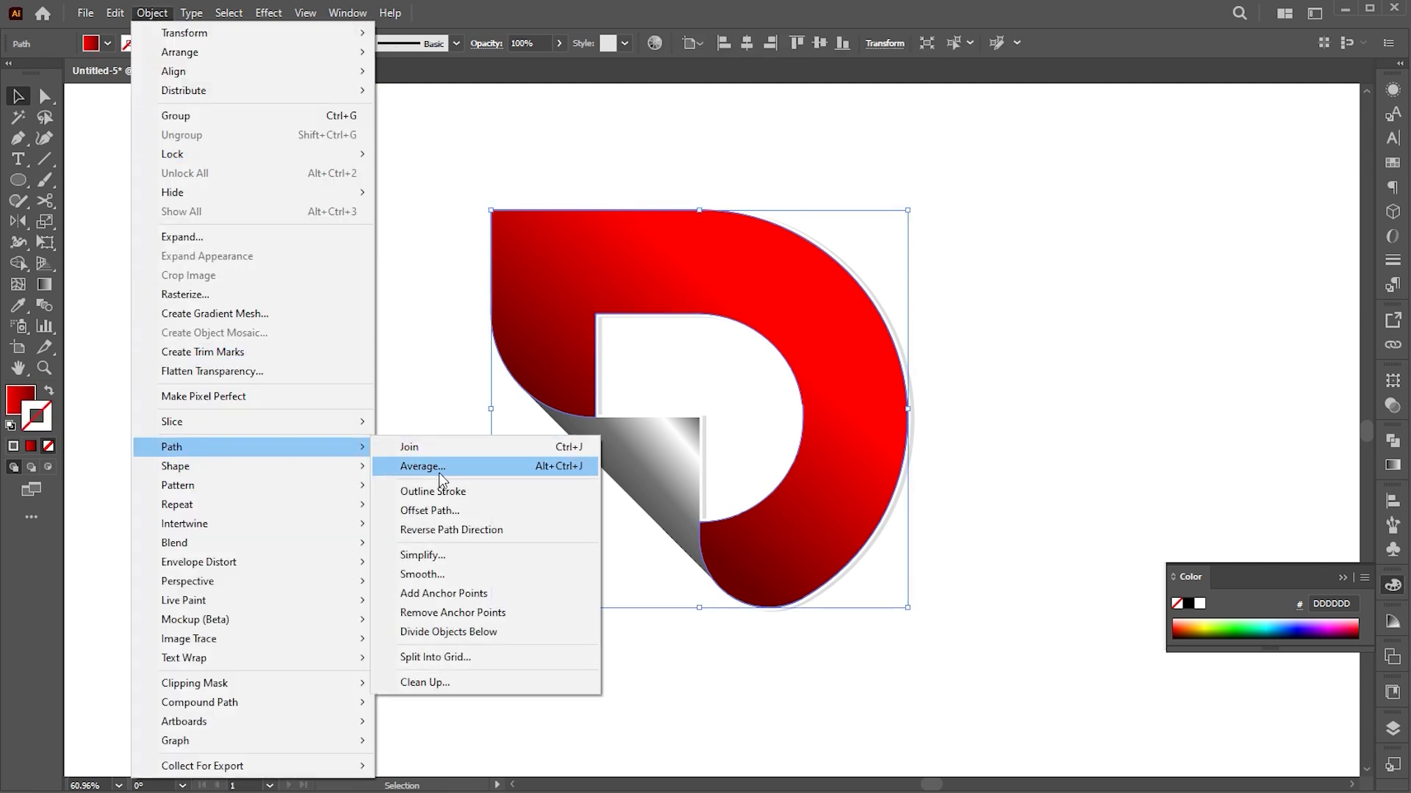
{"action": "left_click", "coordinate": [430, 512]}
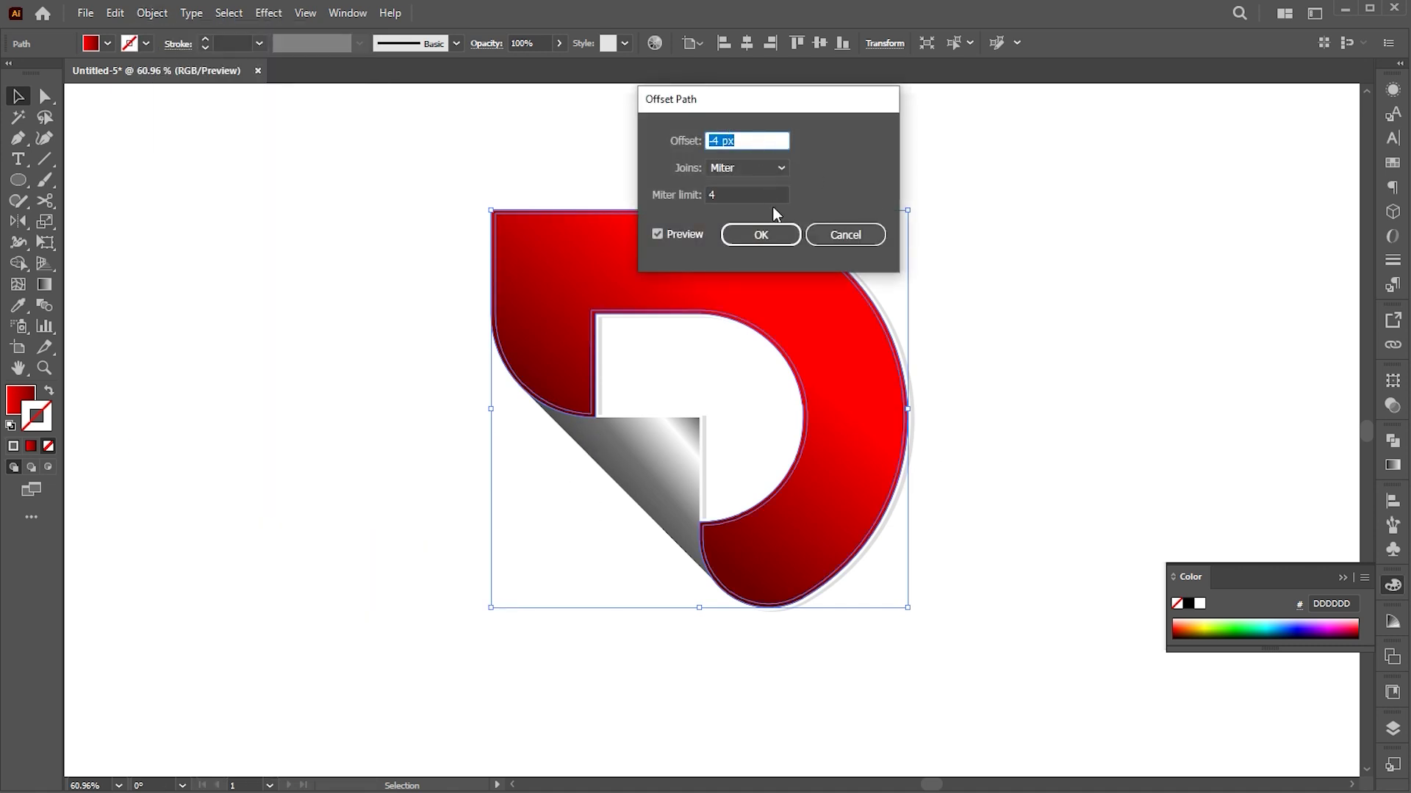
{"action": "left_click", "coordinate": [768, 234]}
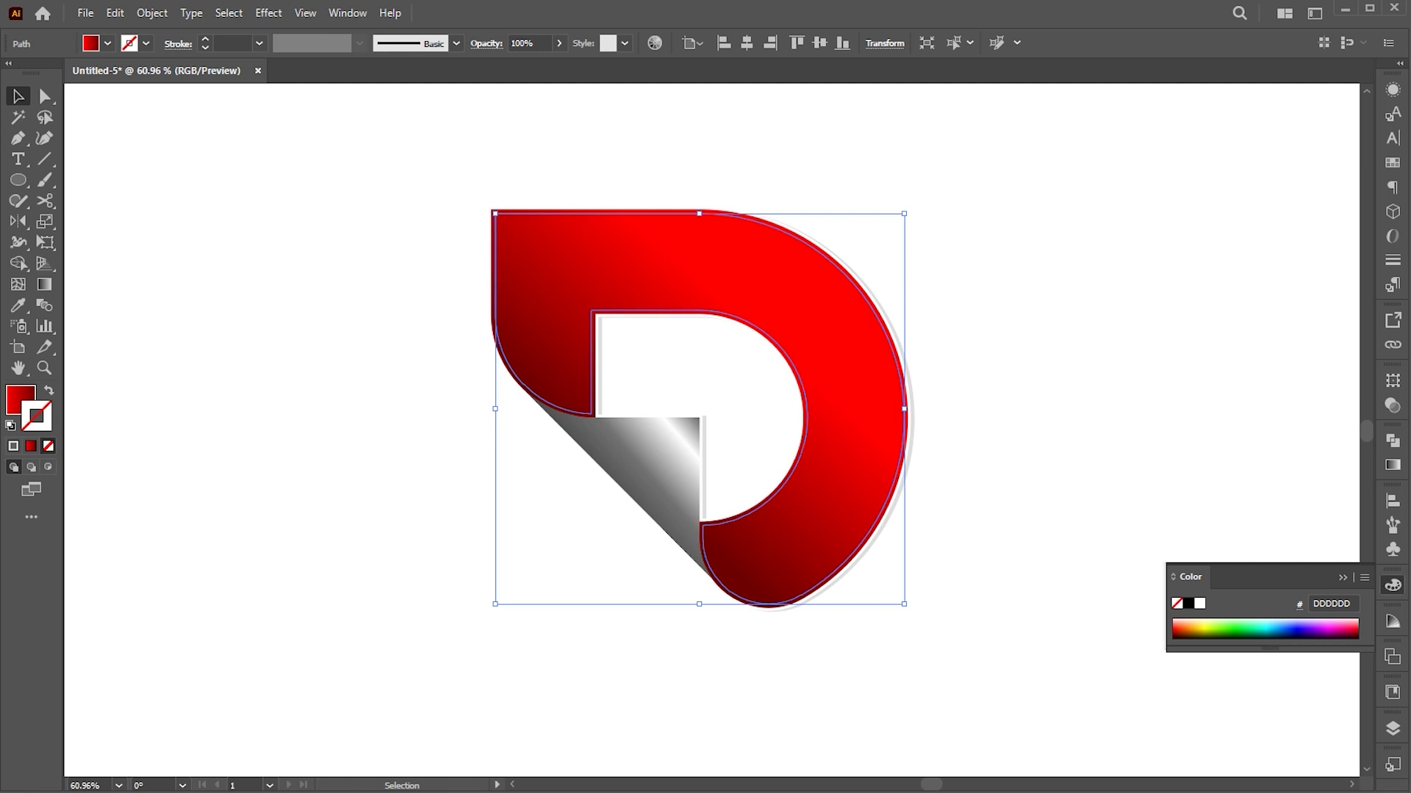
- Make both gradient stops of the inset D white, with the right stop at 0% opacity
{"action": "key", "text": "ctrl+F9"}
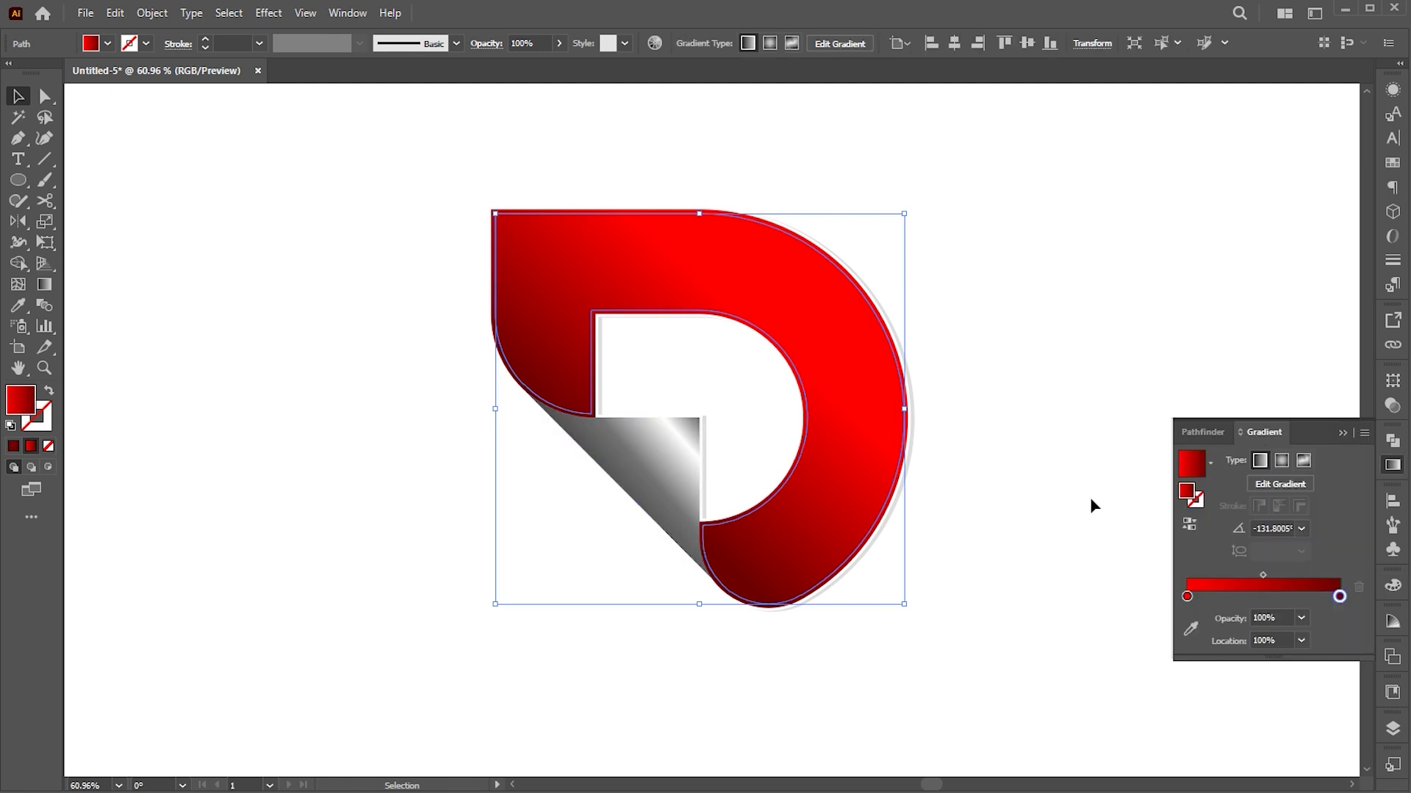
{"action": "double_click", "coordinate": [1186, 597]}
{"action": "left_click", "coordinate": [1155, 750]}
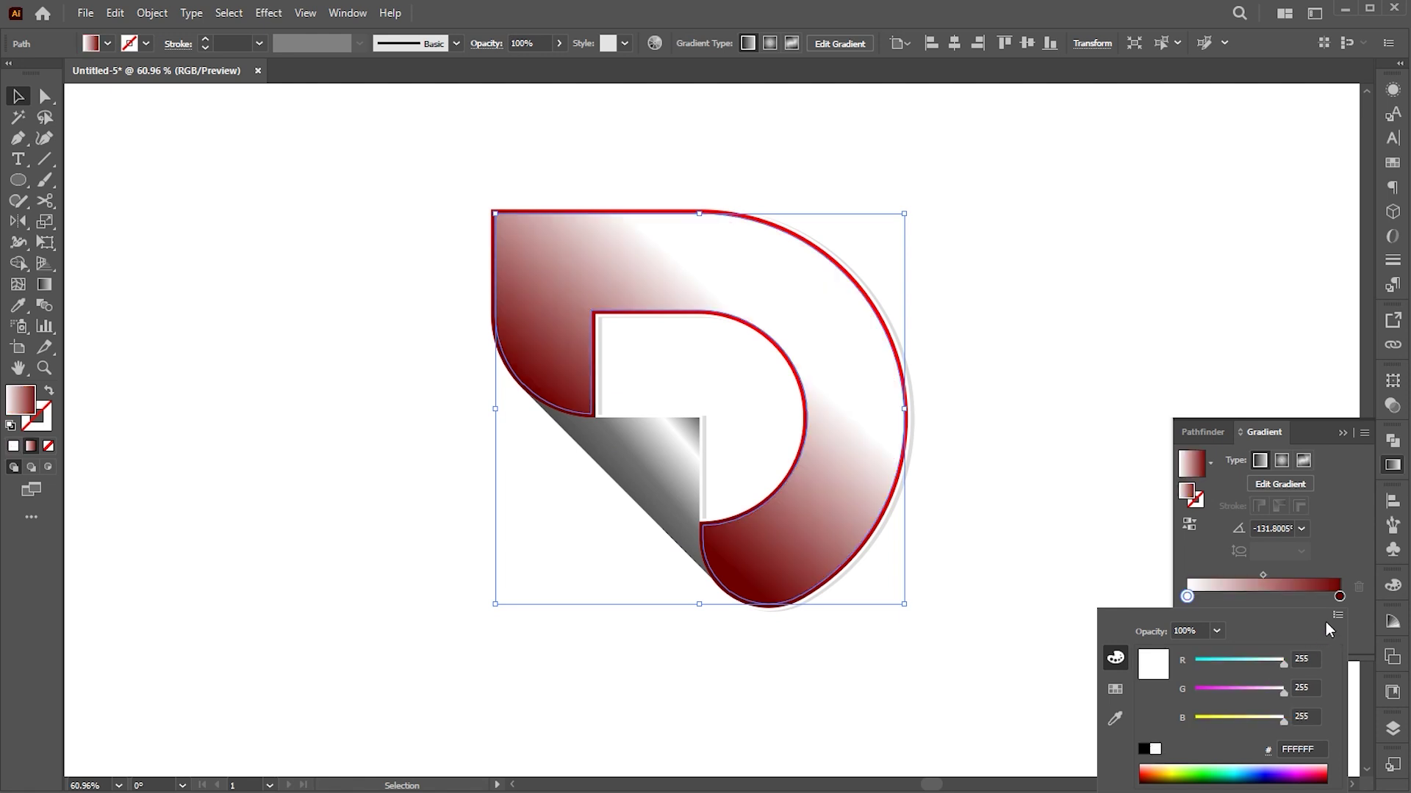
{"action": "left_click", "coordinate": [1340, 597]}
{"action": "double_click", "coordinate": [1339, 597]}
{"action": "left_click", "coordinate": [1156, 750]}
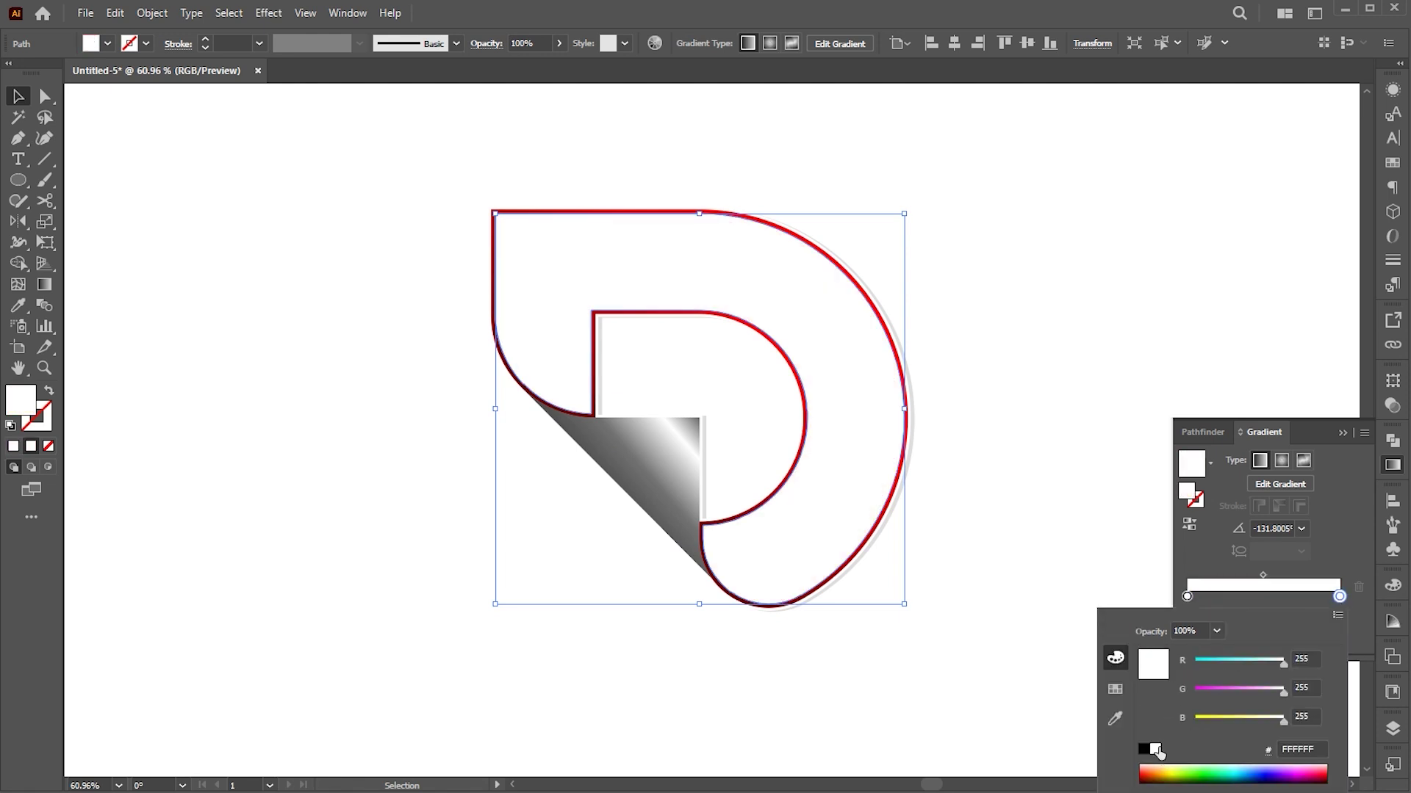
{"action": "left_click", "coordinate": [1305, 572]}
{"action": "double_click", "coordinate": [1276, 616]}
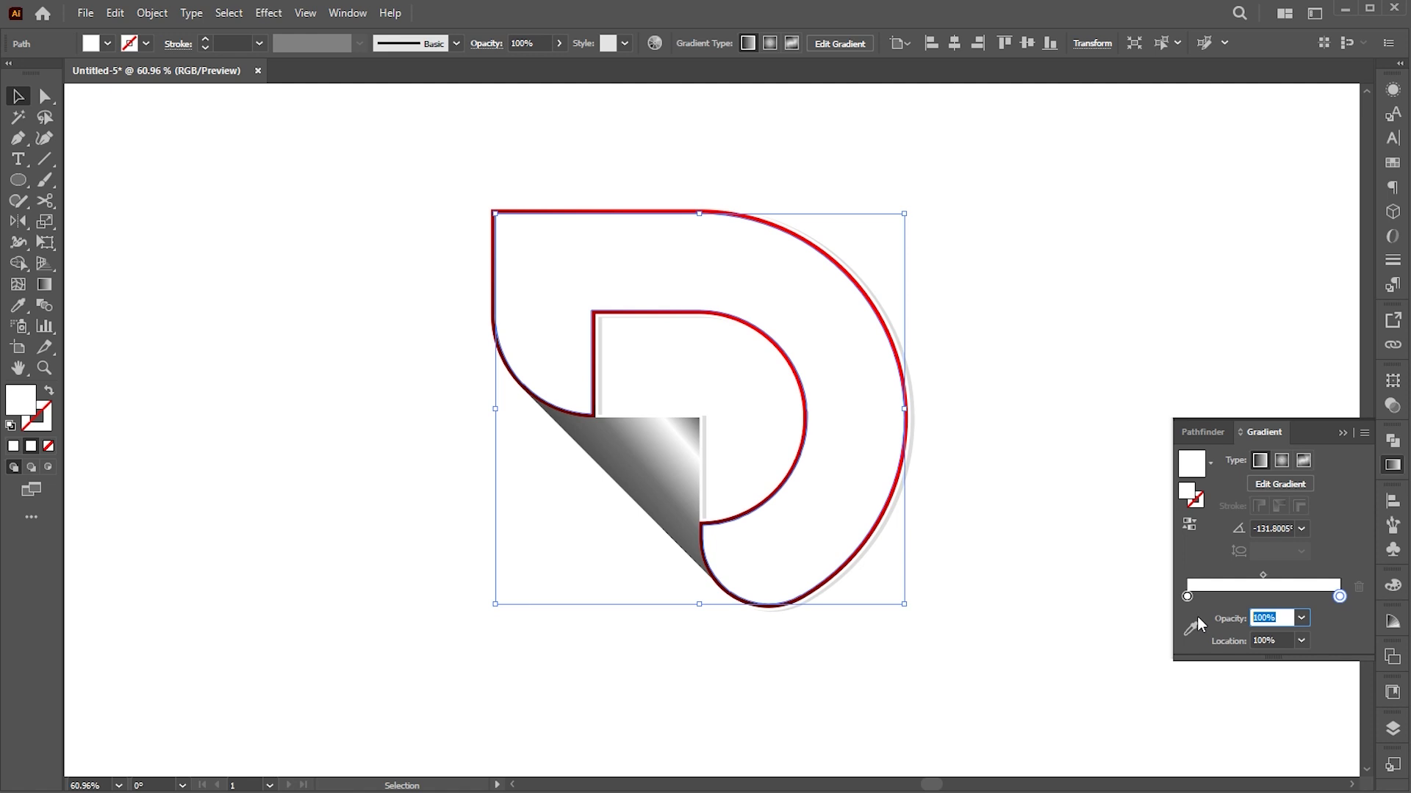
{"action": "type", "text": "0"}
{"action": "key", "text": "Return"}
- Redraw the white-to-transparent gradient diagonally over the D's upper right, then deselect
{"action": "key", "text": "g"}
{"action": "left_click_drag", "start_coordinate": [866, 194], "coordinate": [743, 316]}
{"action": "left_click_drag", "start_coordinate": [880, 277], "coordinate": [743, 389]}
{"action": "key", "text": "v"}
{"action": "left_click", "coordinate": [981, 307]}
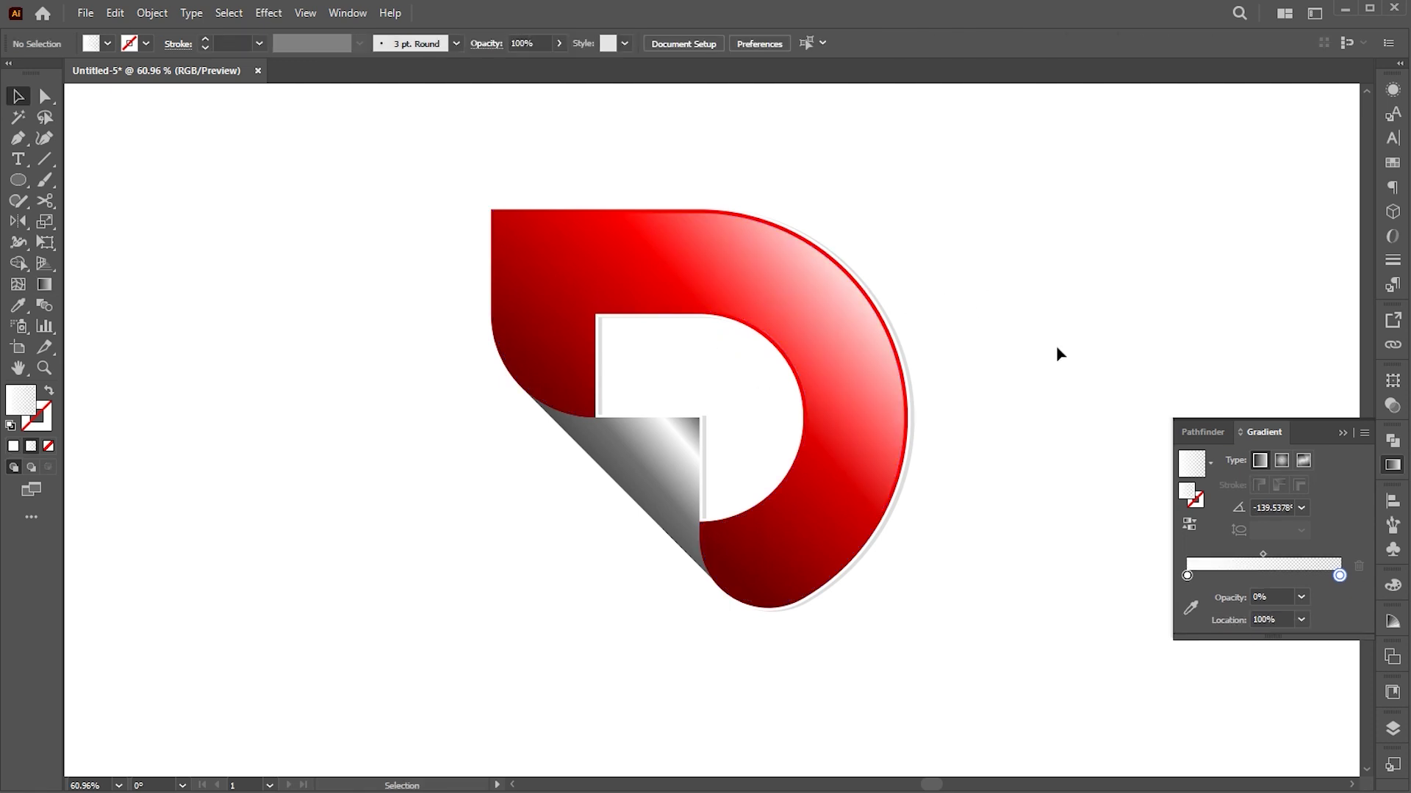
- Select the whole logo and scale it up to about 507.1 × 481.76 px
{"action": "left_click", "coordinate": [1343, 434]}
{"action": "left_click_drag", "start_coordinate": [751, 367], "coordinate": [743, 660]}
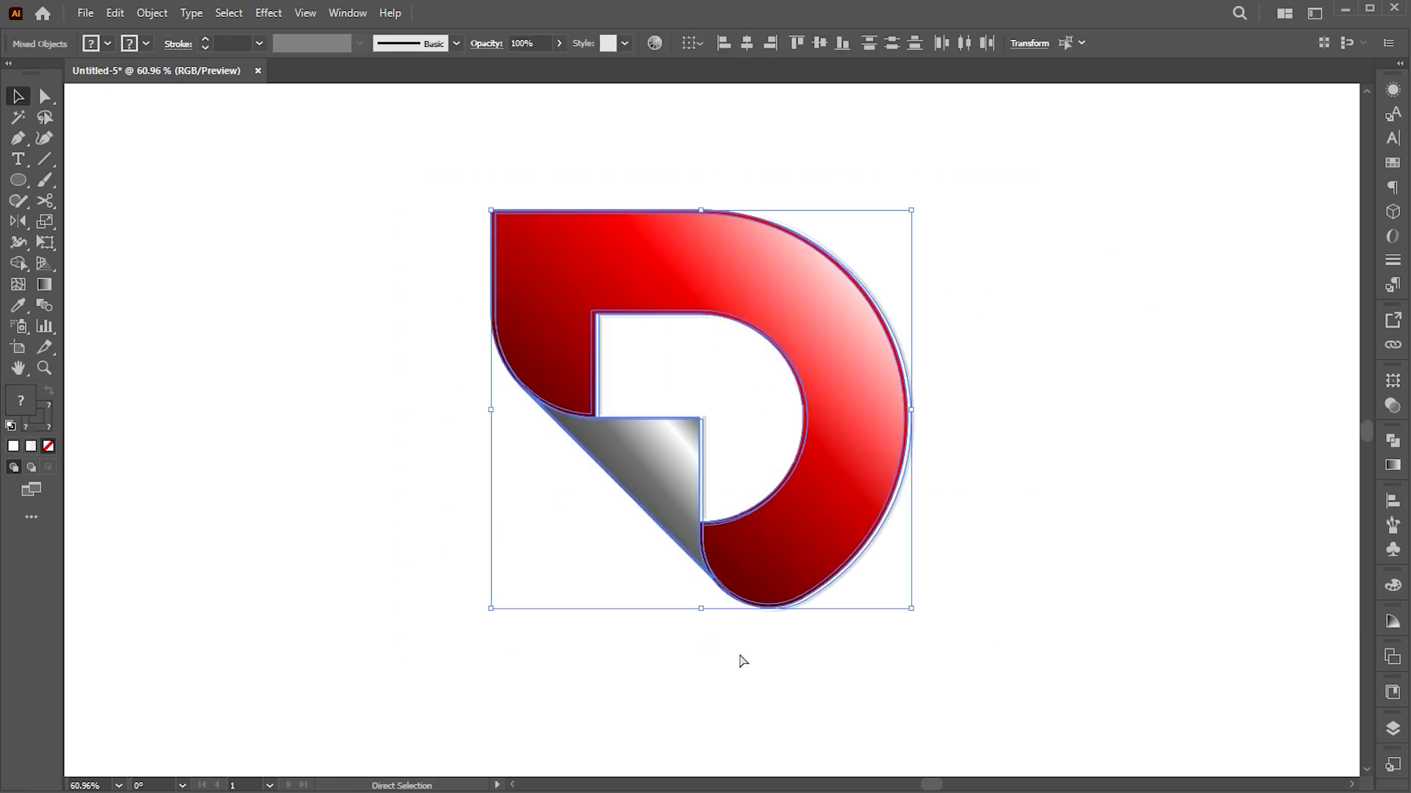
{"action": "key", "text": "ctrl+t"}
{"action": "left_click_drag", "start_coordinate": [911, 610], "coordinate": [938, 655]}
{"action": "left_click", "coordinate": [1077, 375]}
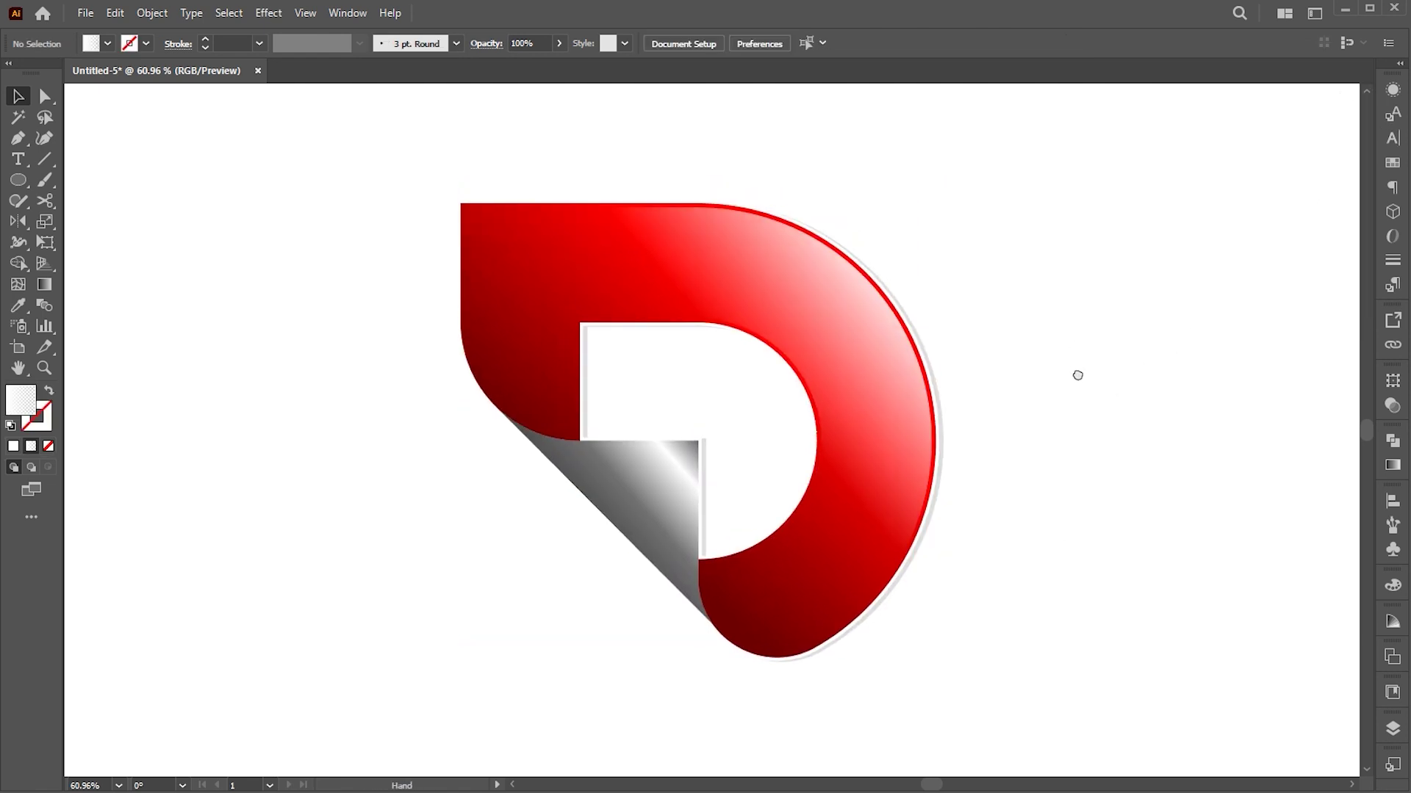